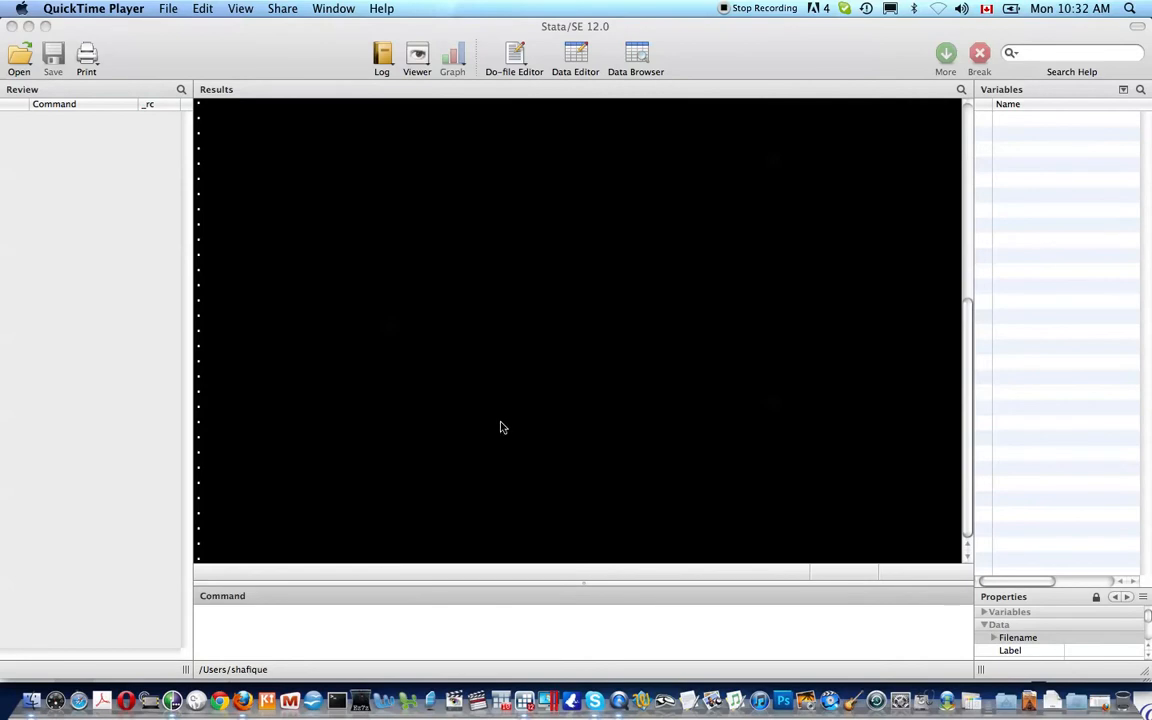
# Evaluate the expression 2^4+3 with the display command di.
pyautogui.click(399, 645)
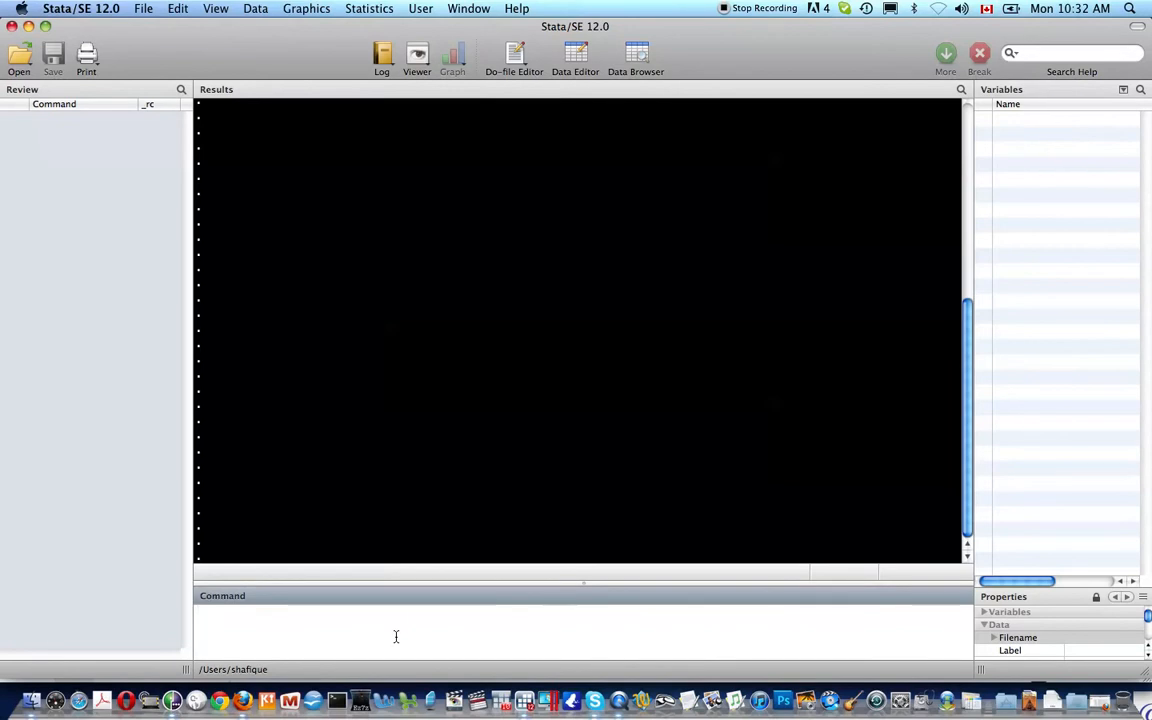
pyautogui.write('di 2')
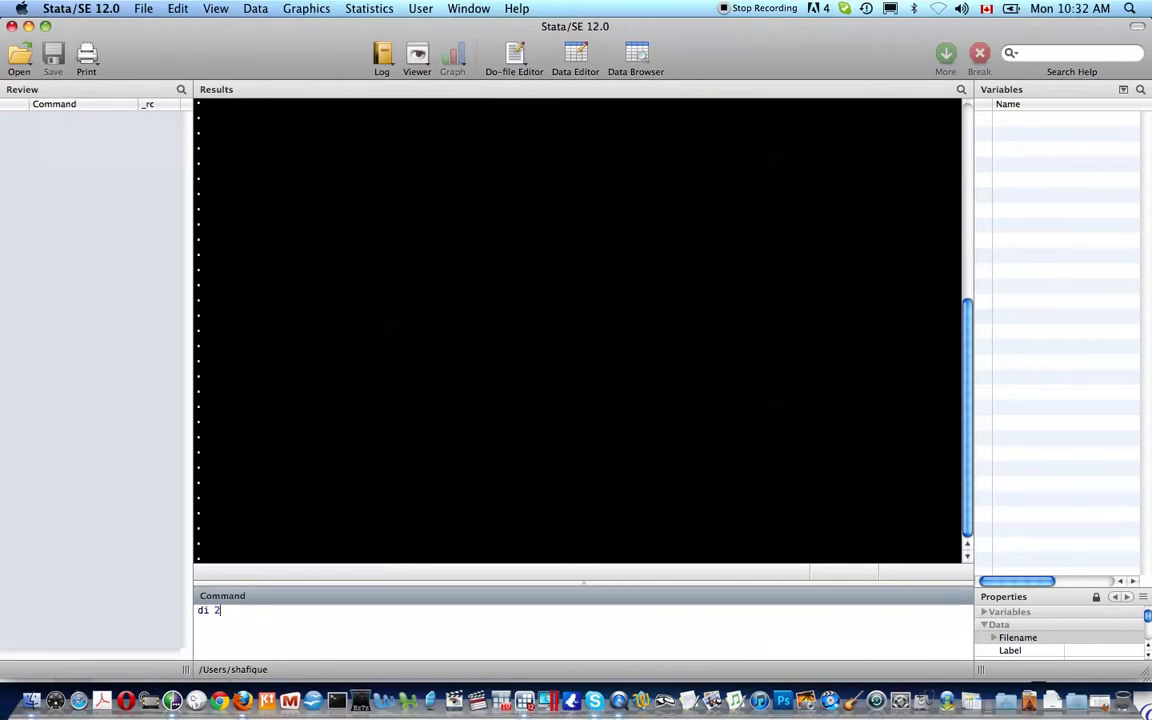
pyautogui.write('^4+3')
pyautogui.press('Return')
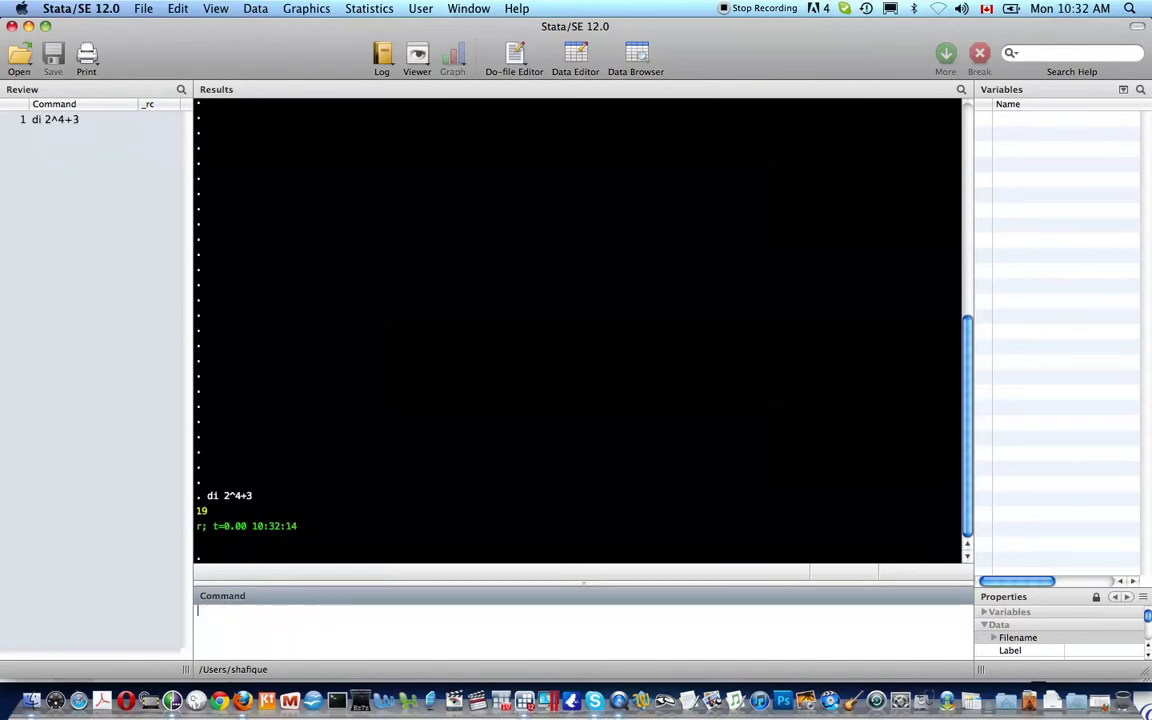
# Display the text string "stata tutorial" with the di command.
pyautogui.write('di "')
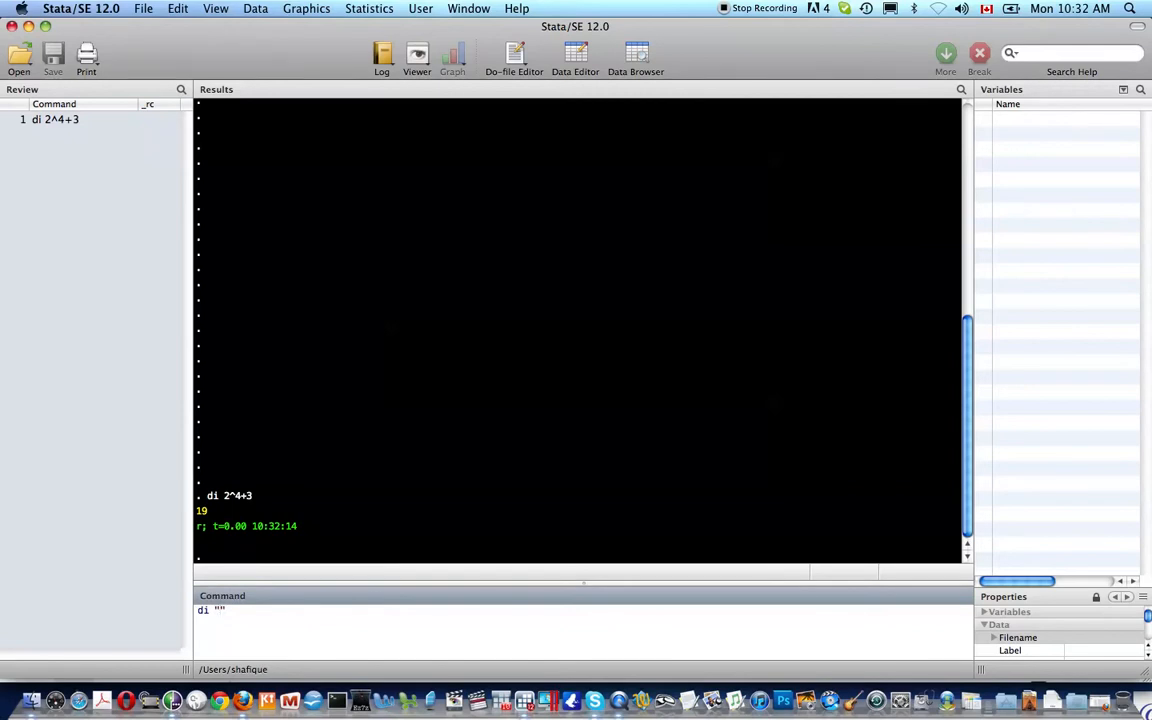
pyautogui.write('stata ')
pyautogui.write('turo')
pyautogui.press('BackSpace')
pyautogui.write('ial')
pyautogui.press('BackSpace')
pyautogui.press('BackSpace')
pyautogui.press('BackSpace')
pyautogui.press('BackSpace')
pyautogui.write('tori')
pyautogui.press('BackSpace')
pyautogui.press('BackSpace')
pyautogui.write('t')
pyautogui.press('BackSpace')
pyautogui.write('rial')
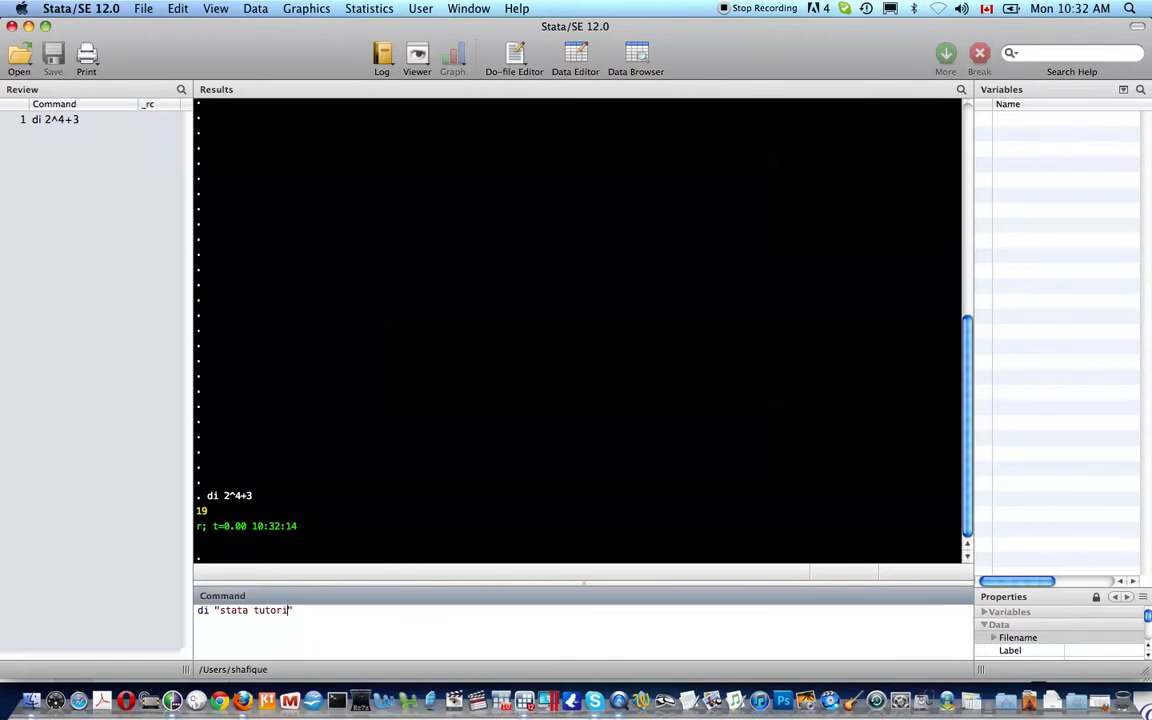
pyautogui.press('Return')
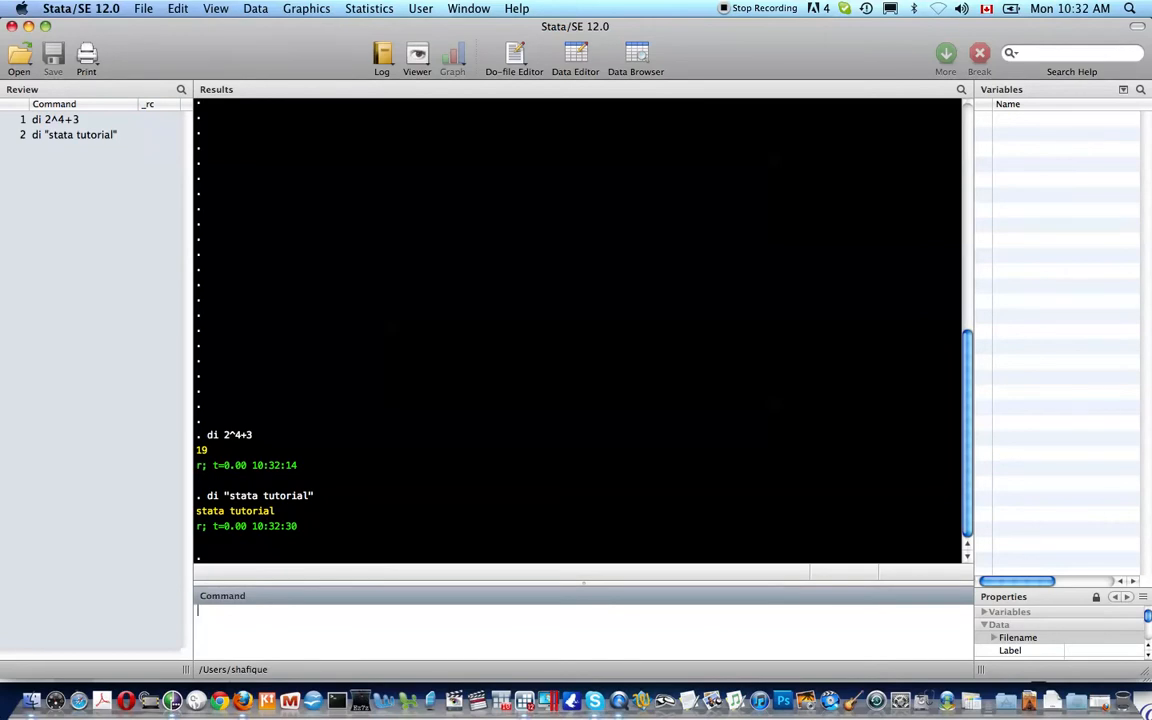
# Display the string here are some "double quotes" with di, enclosing it in compound quotes `" "' so the inner quotes print.
pyautogui.write('di ')
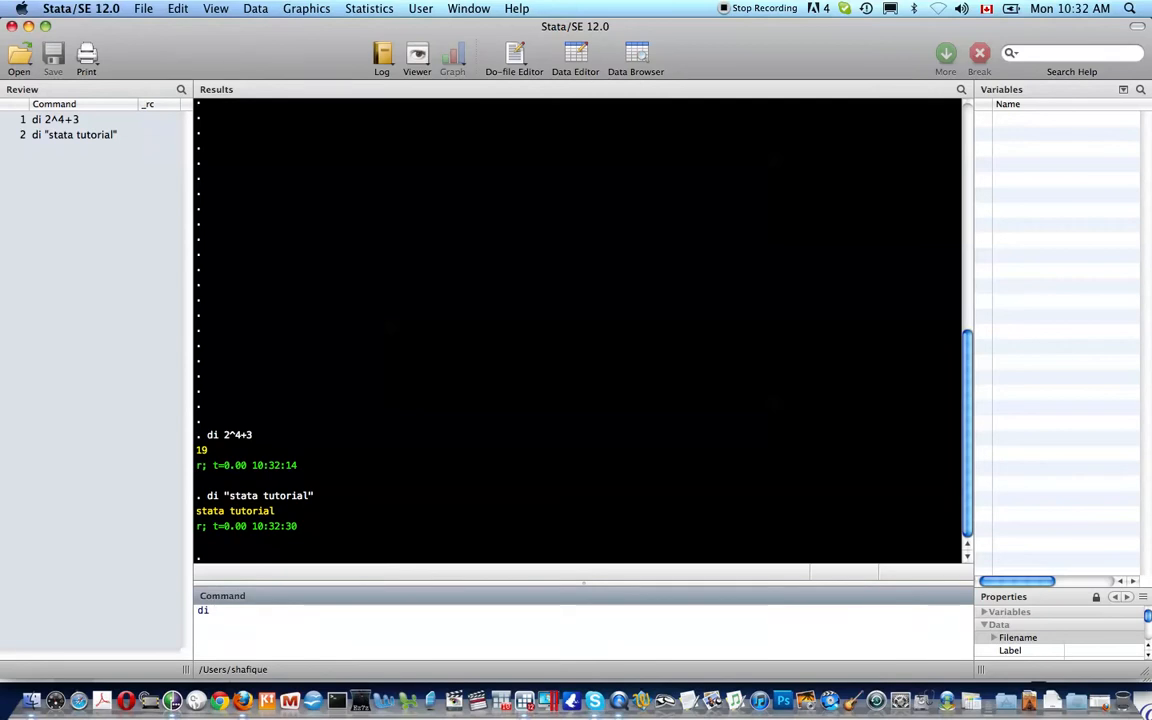
pyautogui.write("`'")
pyautogui.write('""')
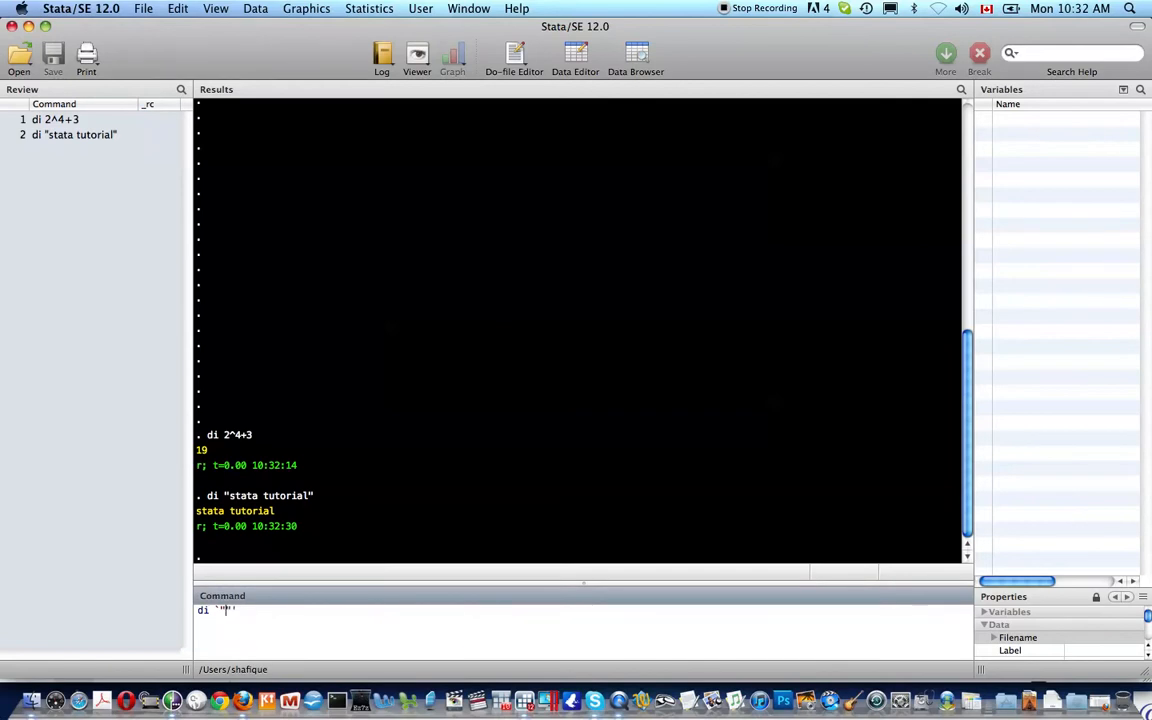
pyautogui.write('here are some "double quotes')
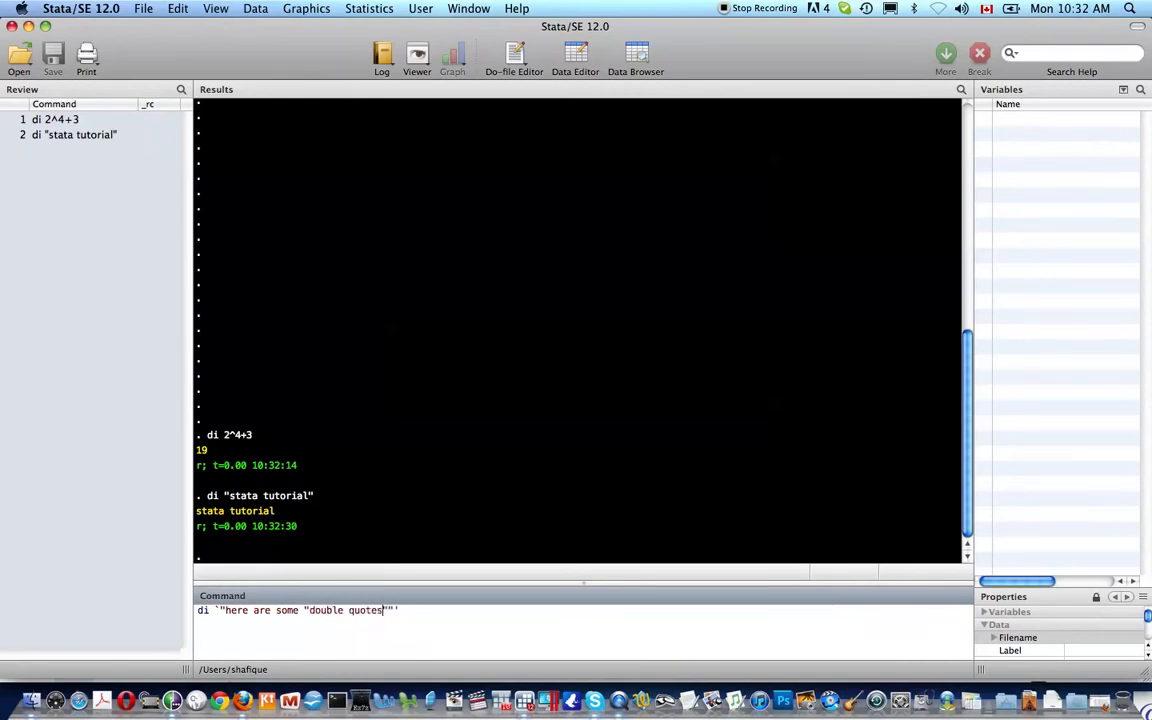
pyautogui.press('Return')
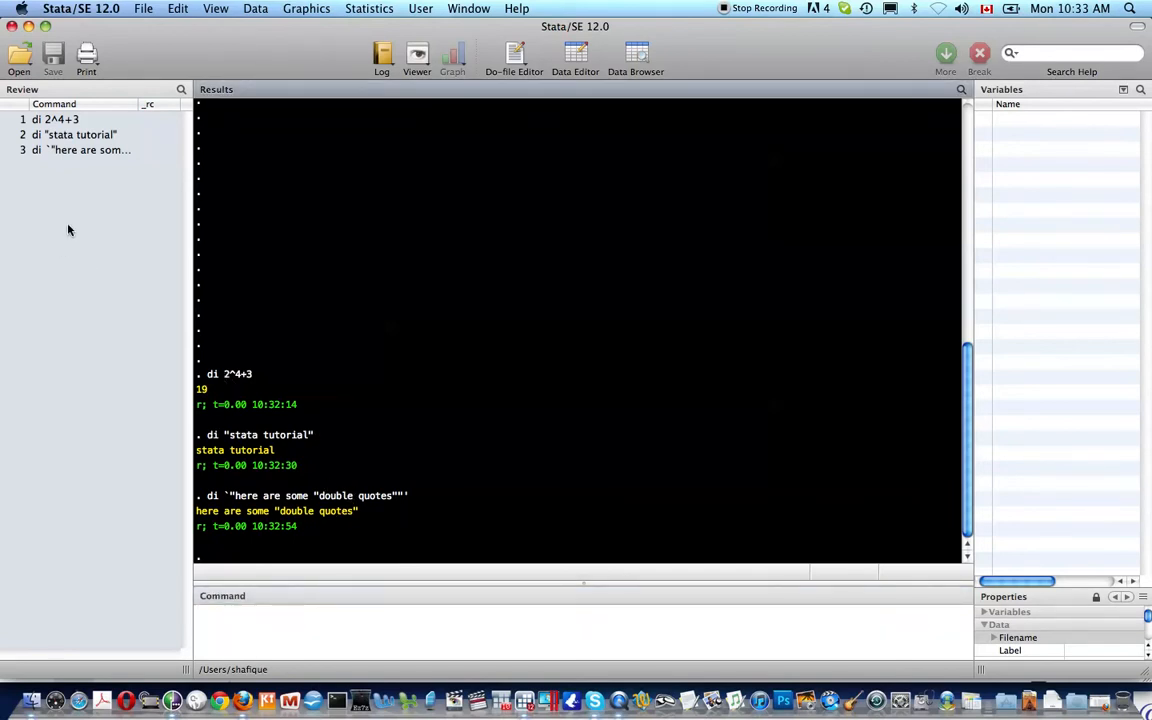
# Rerun di 2^4+3 and the "double quotes" display command from the command history.
pyautogui.click(62, 119)
pyautogui.press('Return')
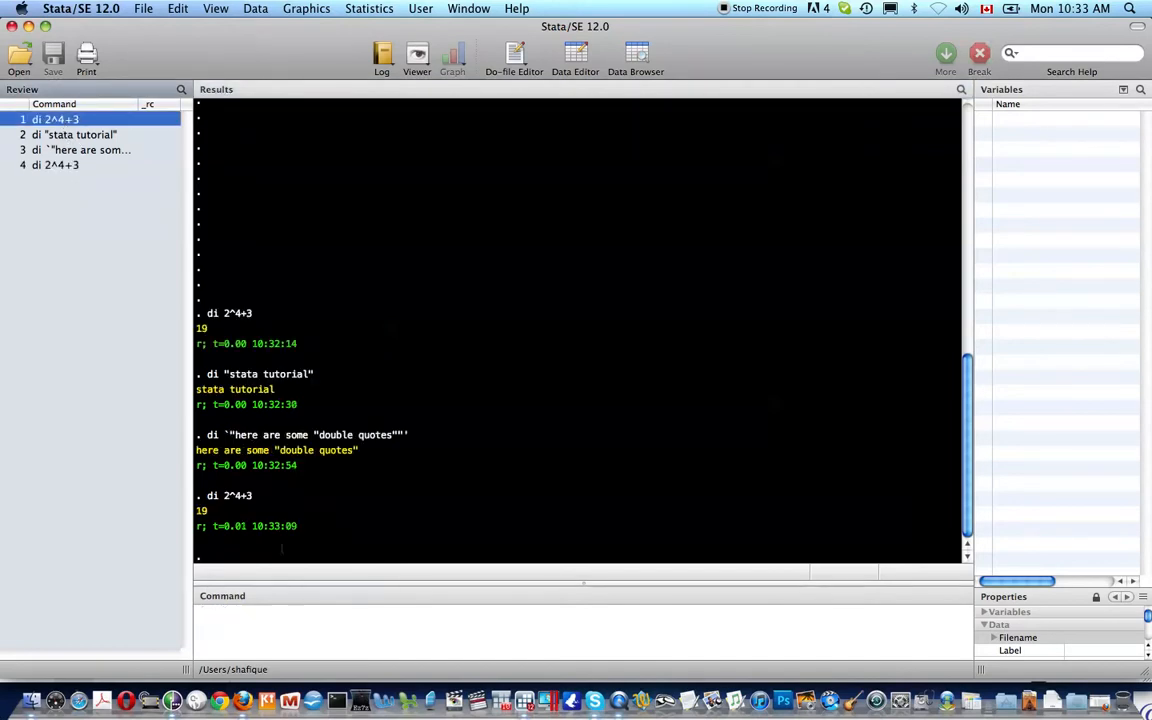
pyautogui.click(320, 640)
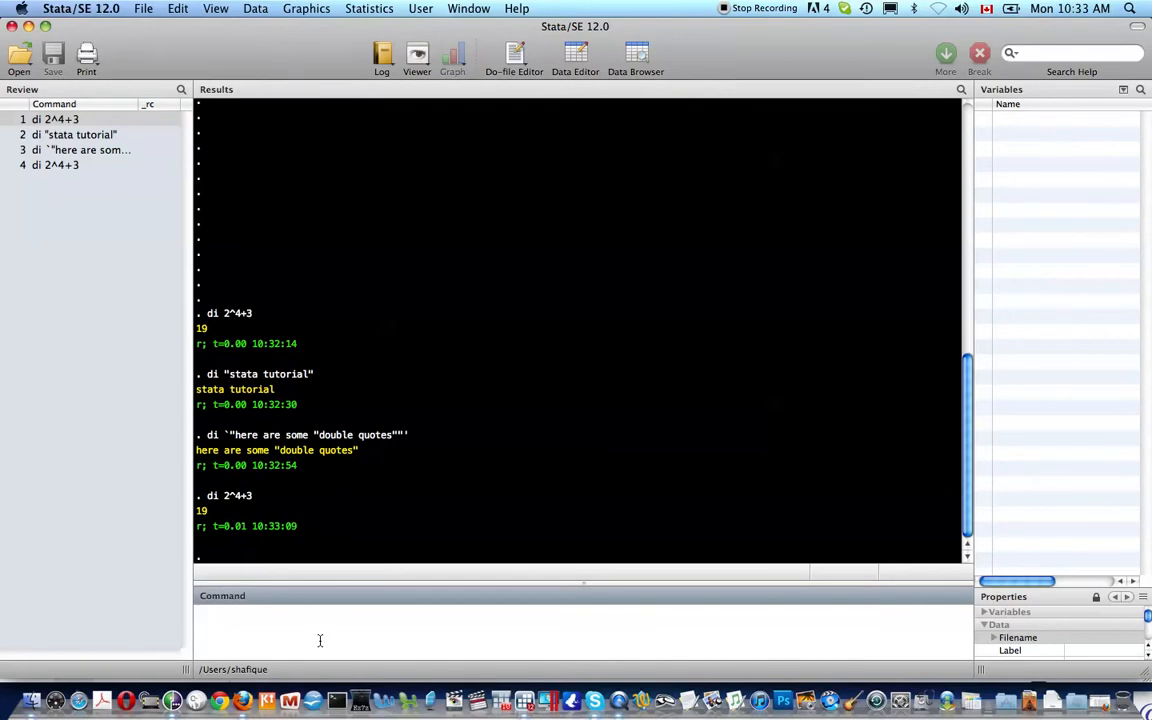
pyautogui.press('pageup')
pyautogui.press('pageup')
pyautogui.press('Return')
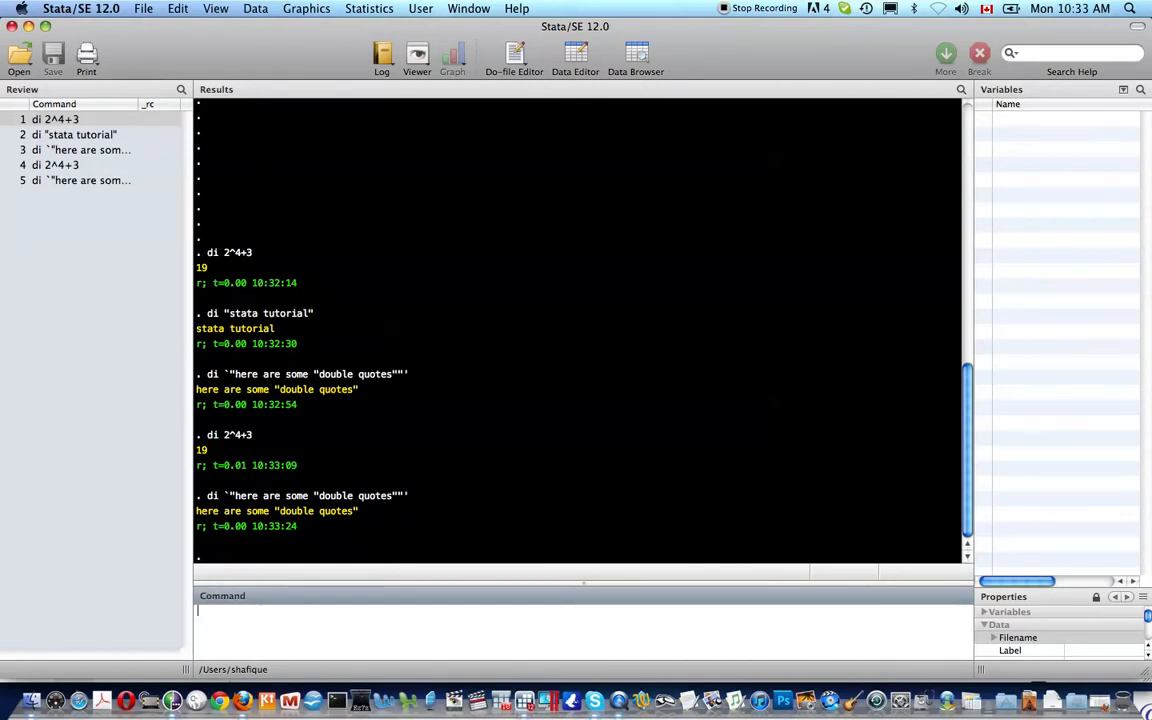
# Load the built-in example dataset auto with sysuse.
pyautogui.write('sysuse')
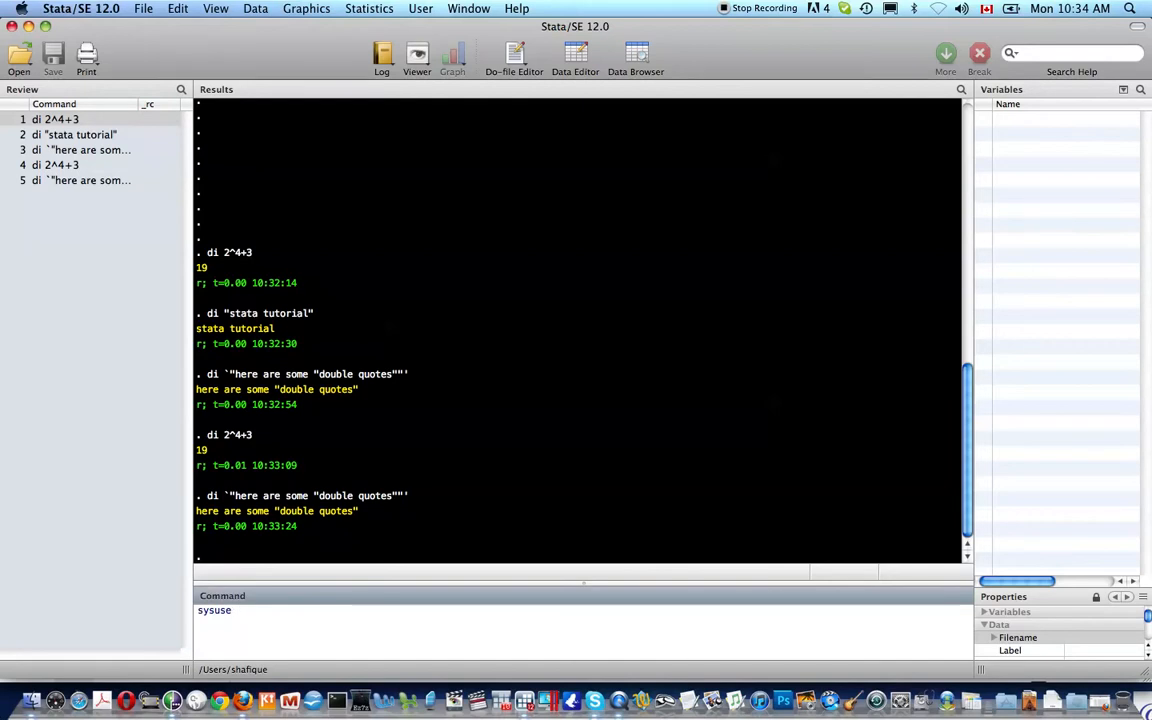
pyautogui.write(' auto')
pyautogui.press('Return')
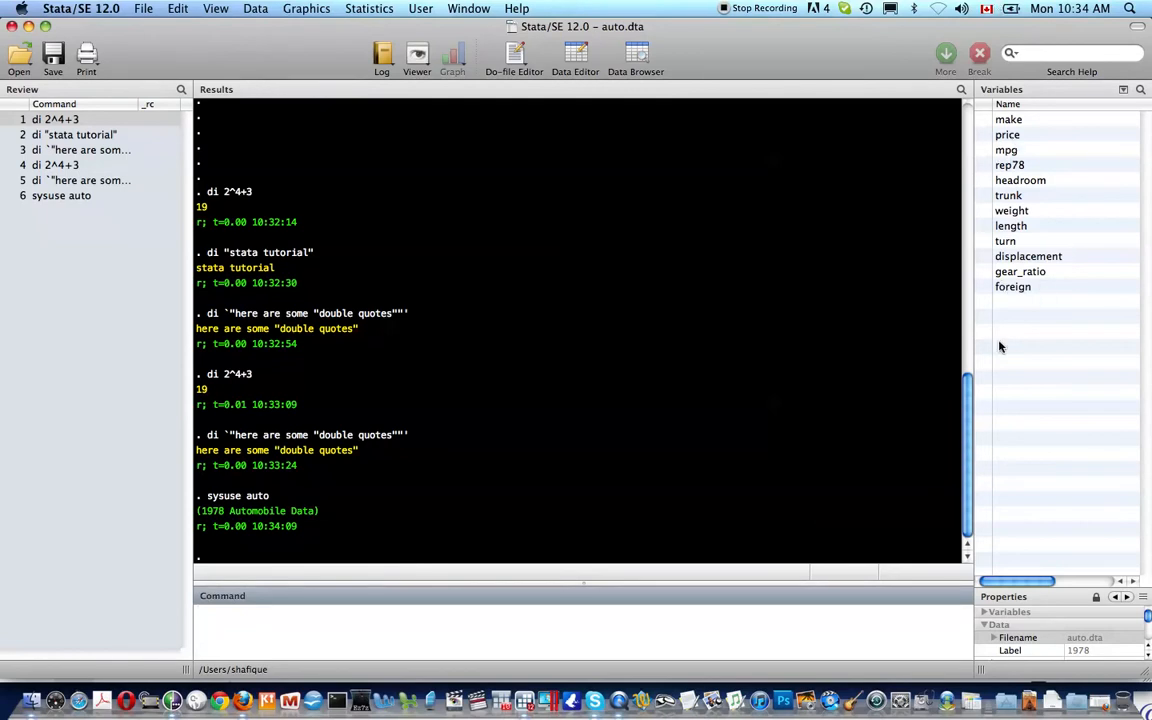
# Describe the auto dataset with d and list its attached notes with the note command.
pyautogui.write('d')
pyautogui.press('Return')
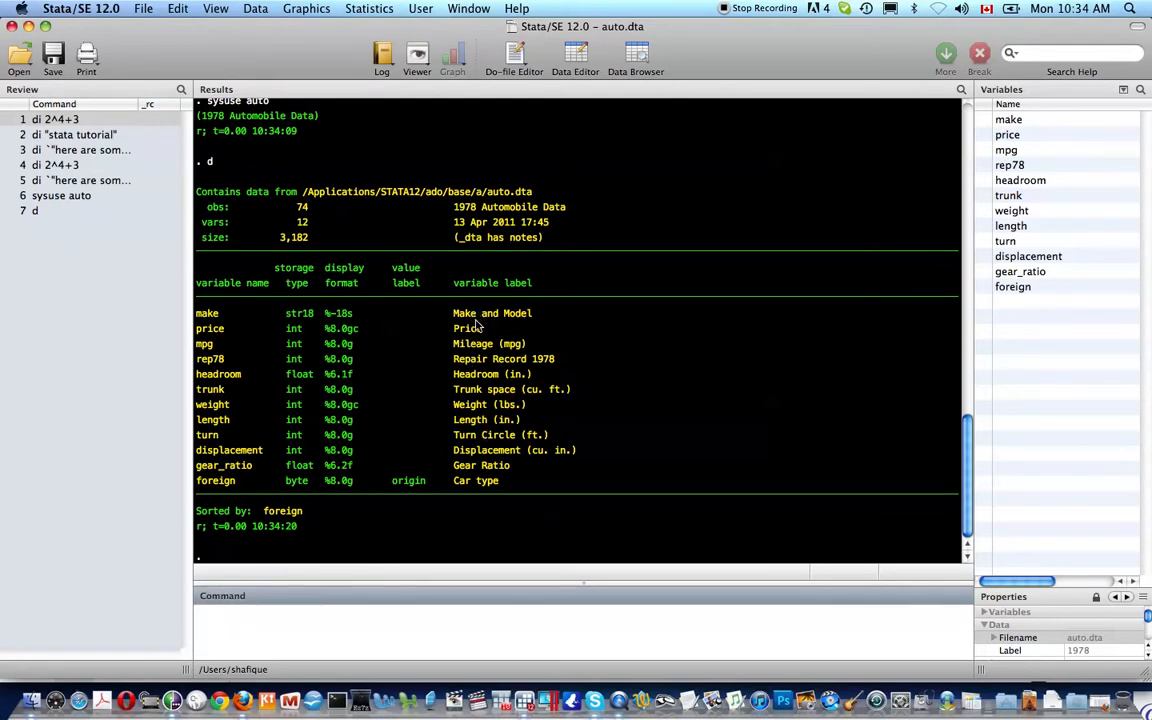
pyautogui.write('note')
pyautogui.press('Return')
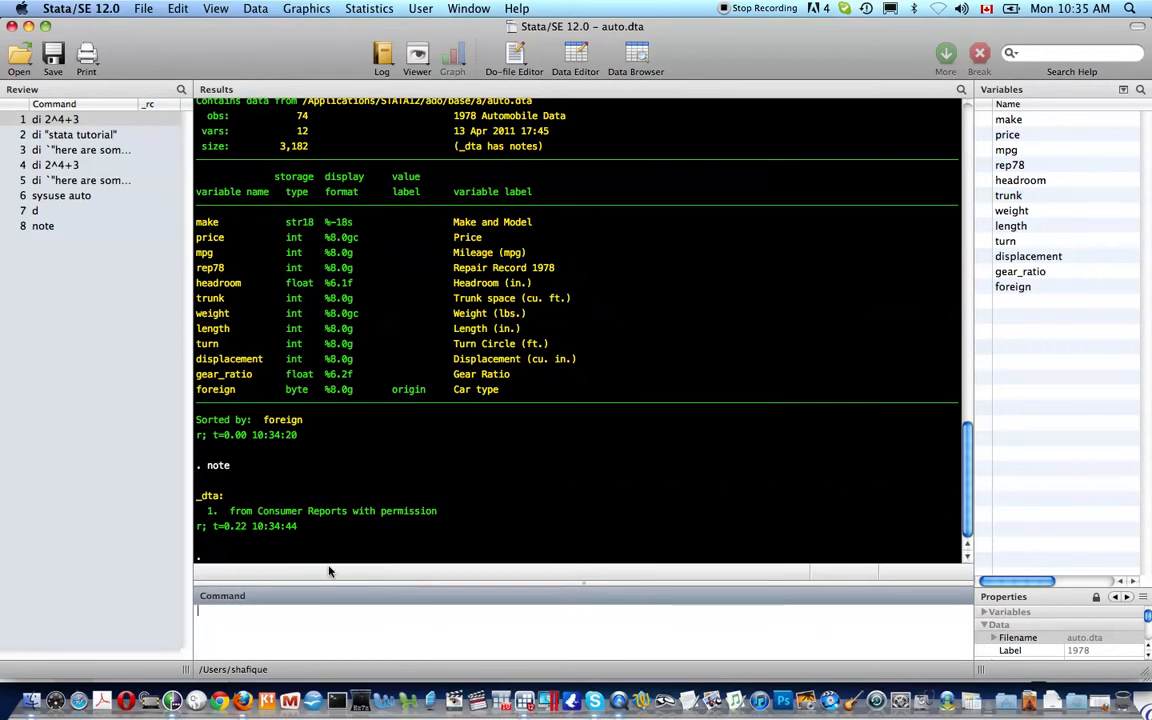
# Tabulate the frequencies of the variable foreign with tab.
pyautogui.write('tab')
pyautogui.write('eign')
pyautogui.press('Return')
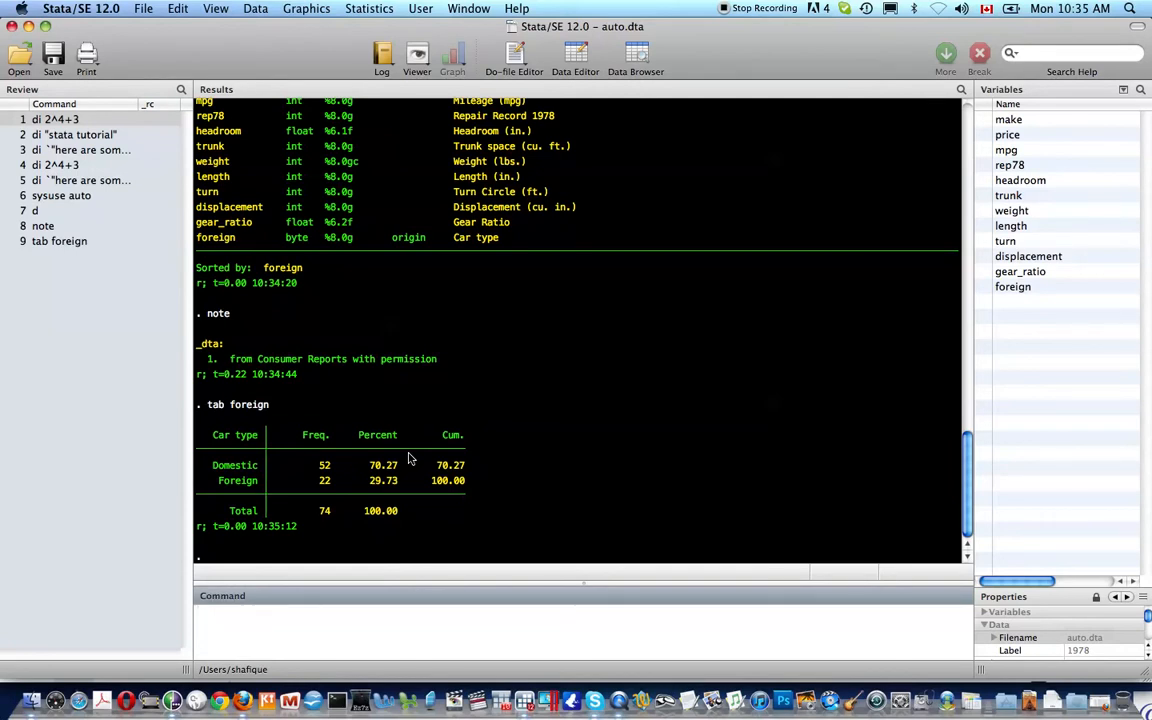
# Browse the dataset with bro and examine the underlying numeric values of the Domestic cells in the foreign column.
pyautogui.write('bro')
pyautogui.press('Return')
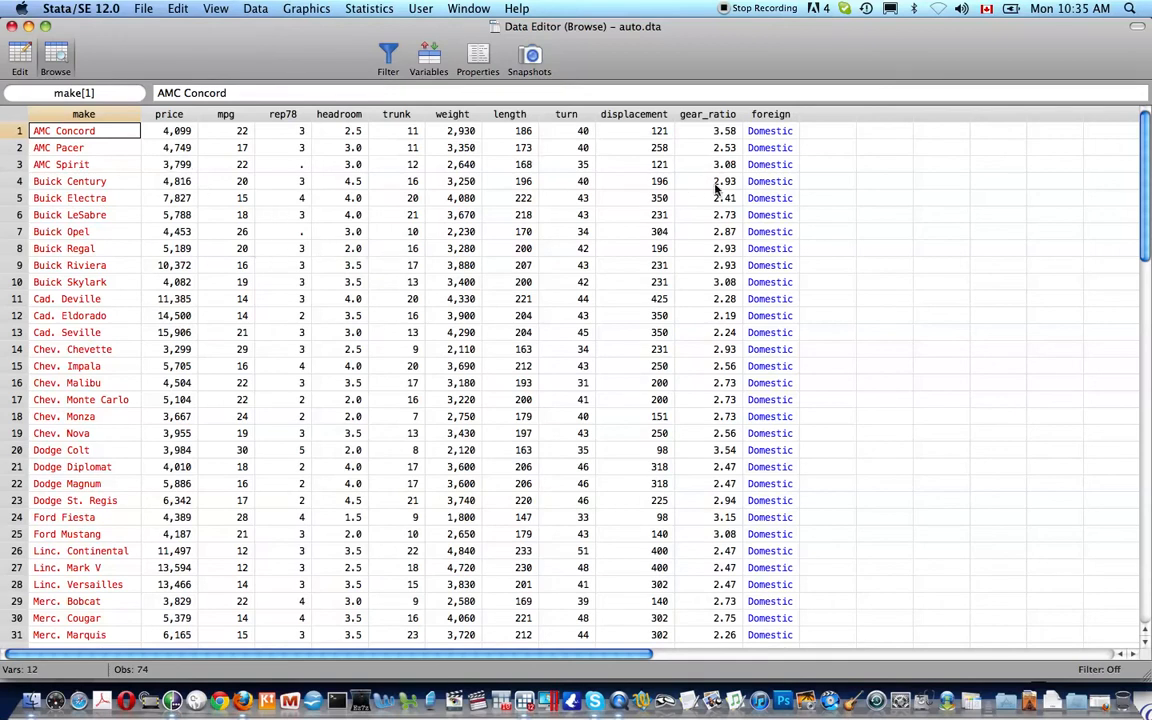
pyautogui.click(761, 133)
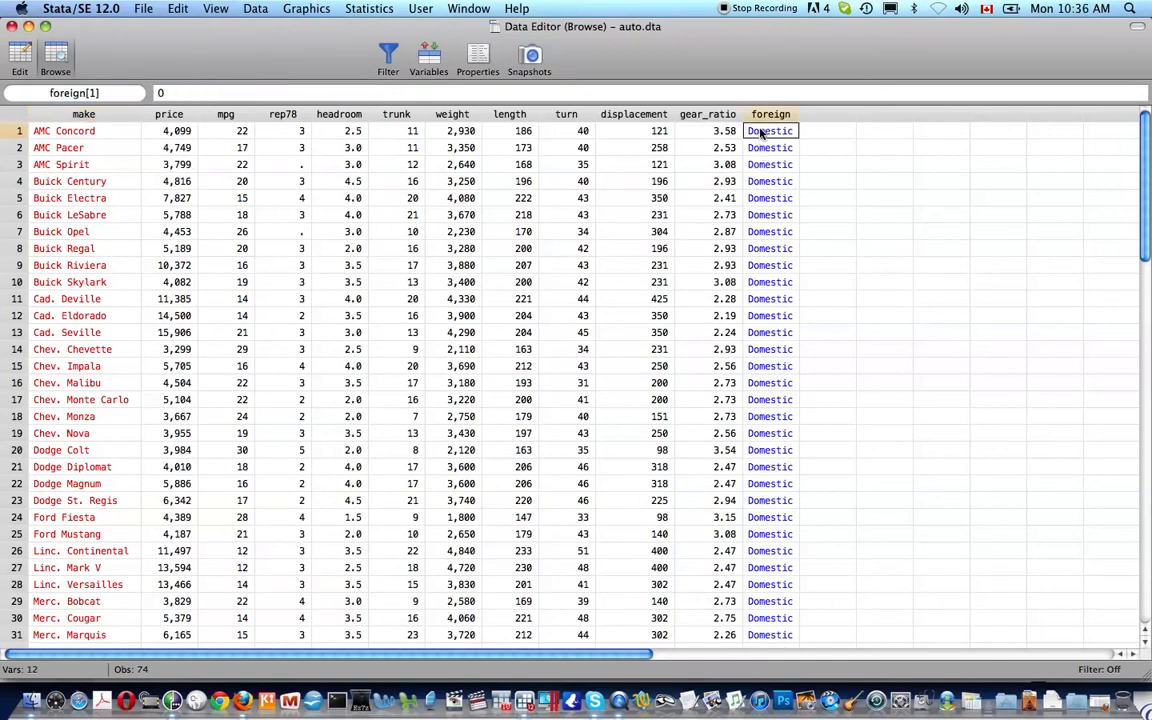
pyautogui.press('Down')
pyautogui.press('Down')
pyautogui.press('Down')
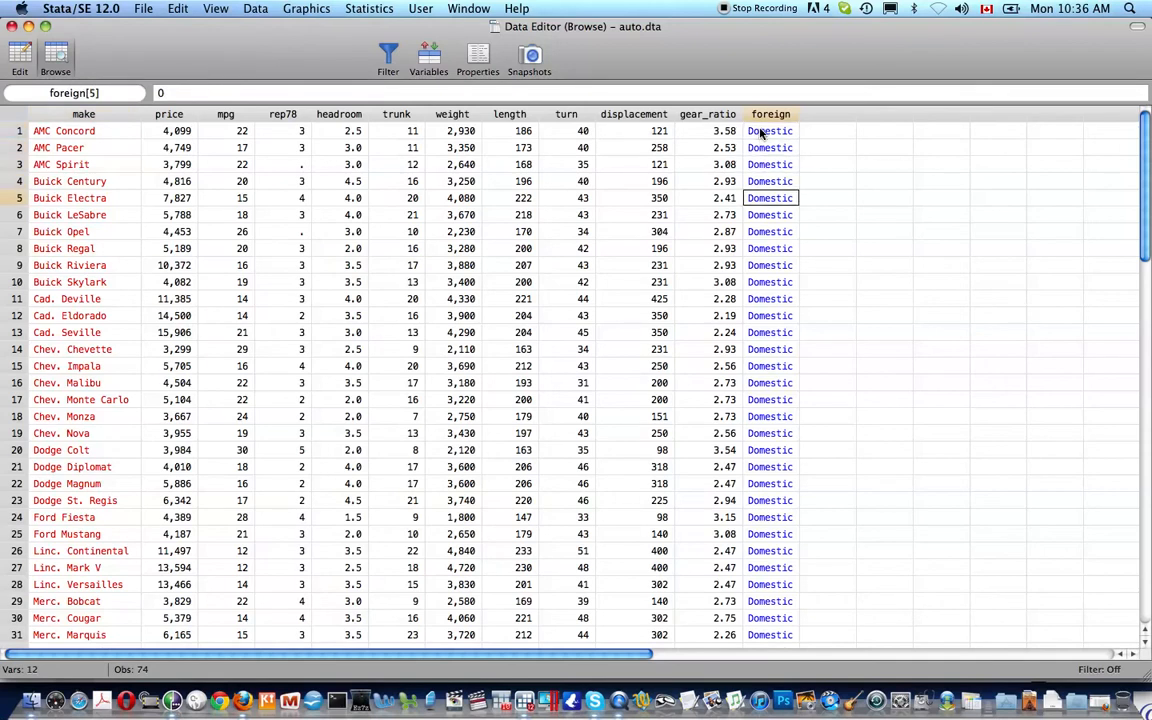
pyautogui.click(761, 133)
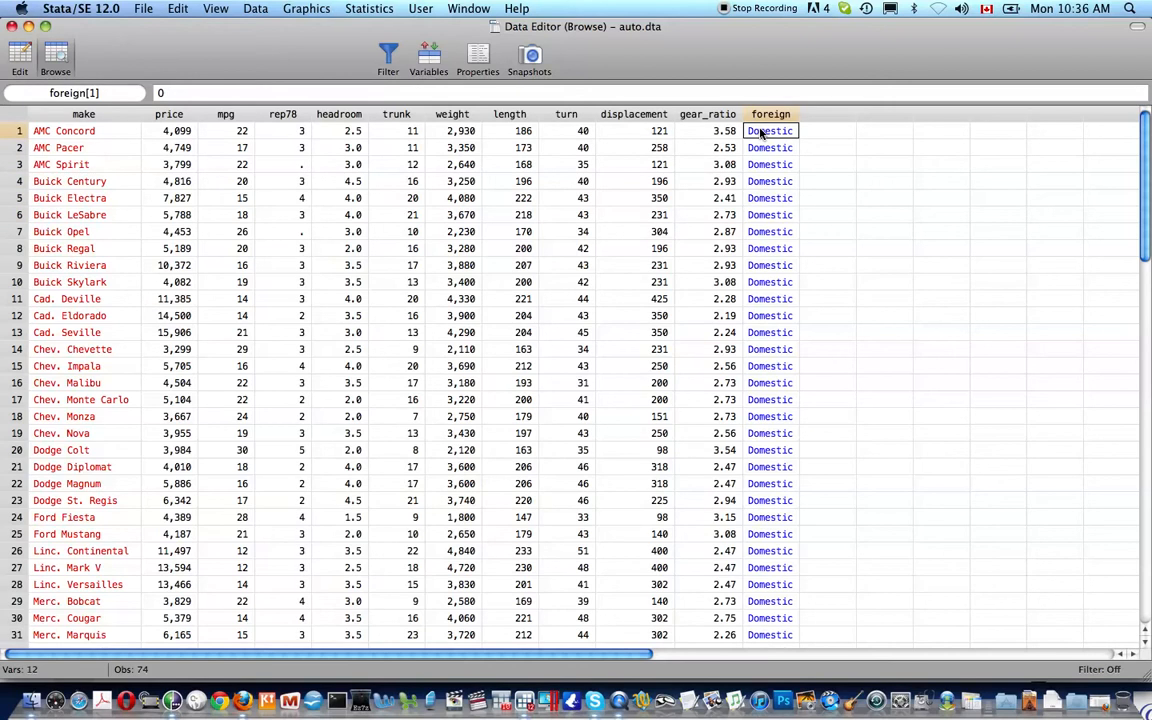
pyautogui.press('Down')
pyautogui.press('Down')
pyautogui.press('Down')
pyautogui.press('Down')
pyautogui.press('Down')
pyautogui.press('Down')
pyautogui.press('Down')
pyautogui.press('Down')
pyautogui.press('Down')
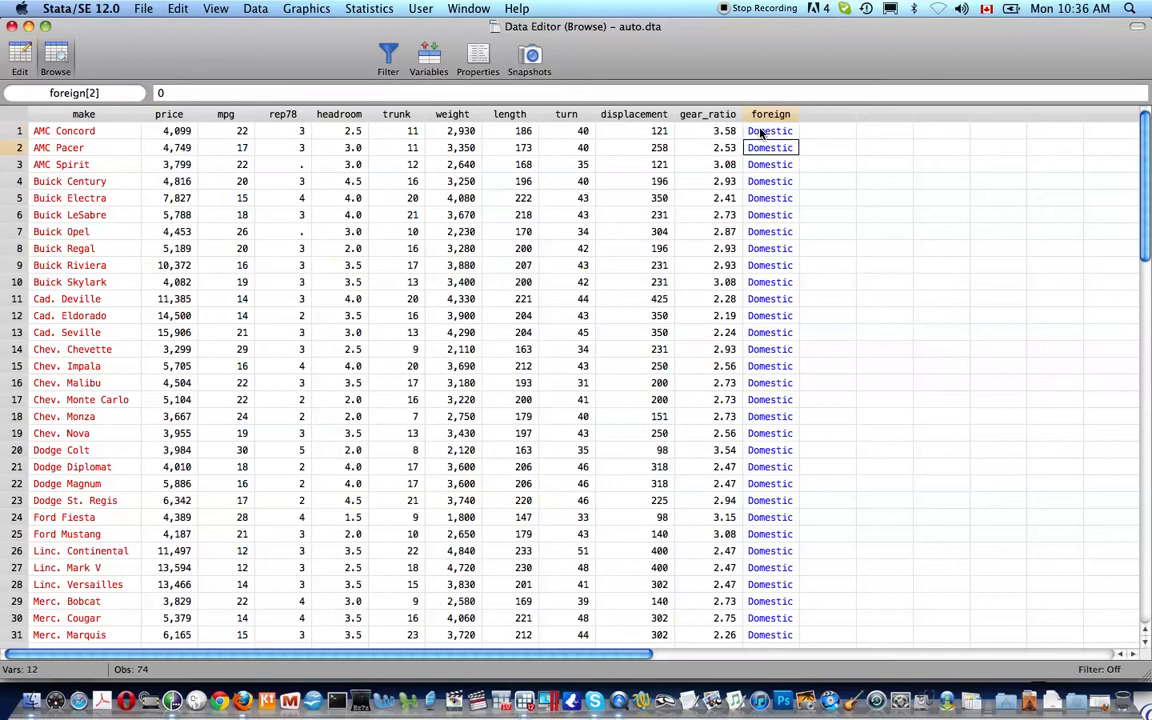
# Examine the numeric codes of the foreign column where it changes from Domestic to Foreign, around rows 52 to 54.
pyautogui.scroll(-1, 761, 133)
pyautogui.scroll(-12, 761, 133)
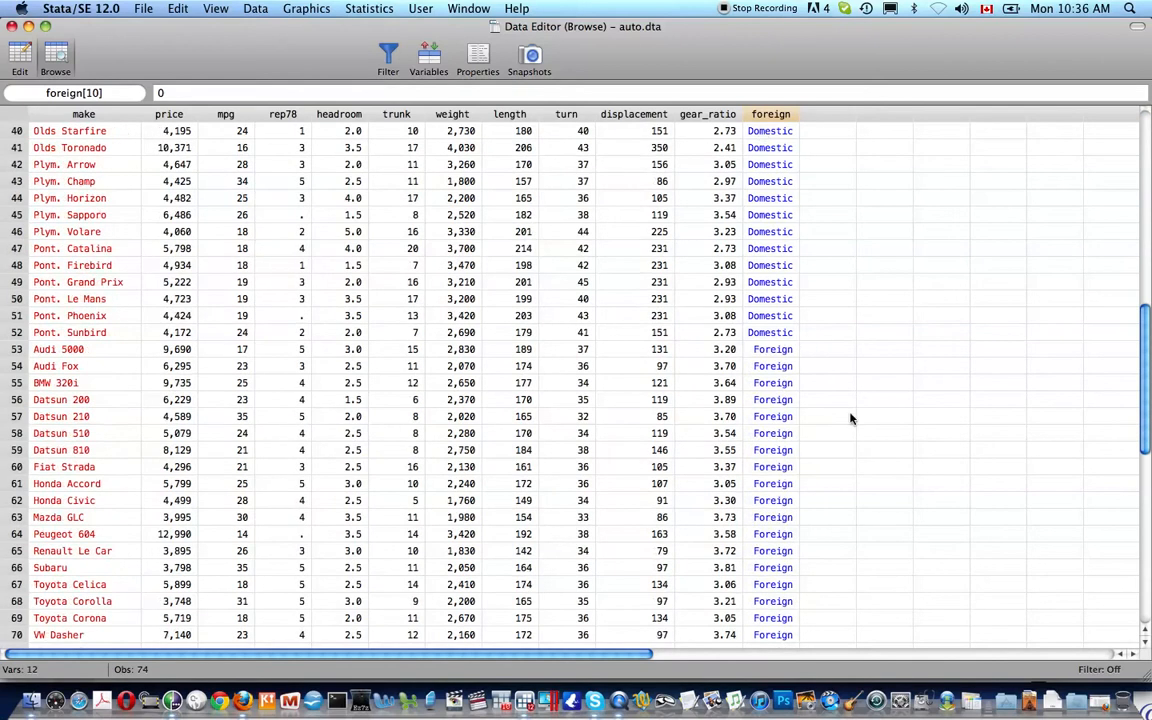
pyautogui.click(782, 353)
pyautogui.press('Down')
pyautogui.press('Up')
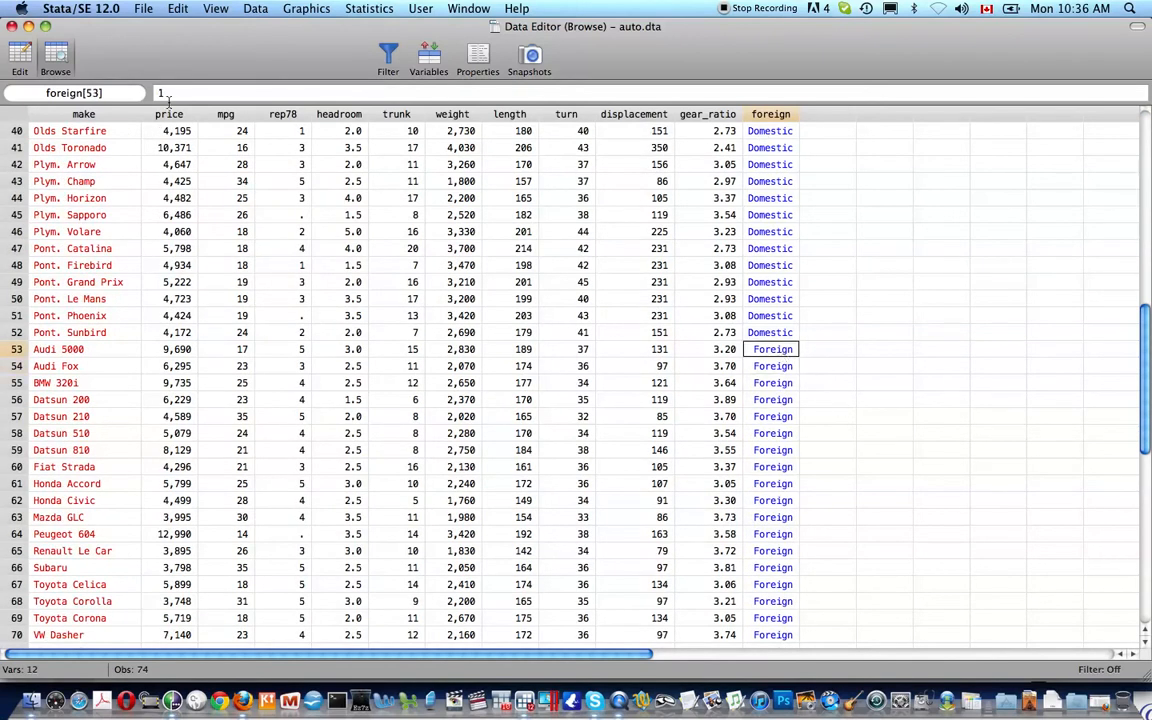
pyautogui.press('Down')
pyautogui.press('Down')
pyautogui.press('Down')
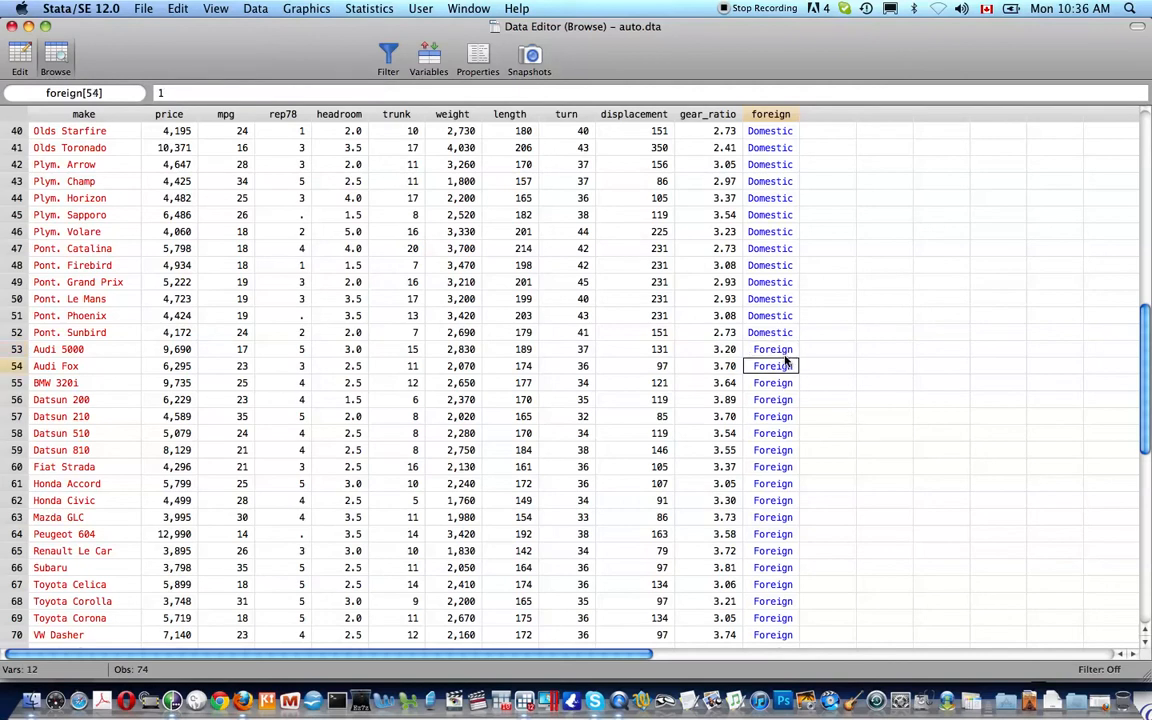
pyautogui.press('Up')
pyautogui.press('Up')
pyautogui.press('Up')
pyautogui.press('Up')
pyautogui.press('Down')
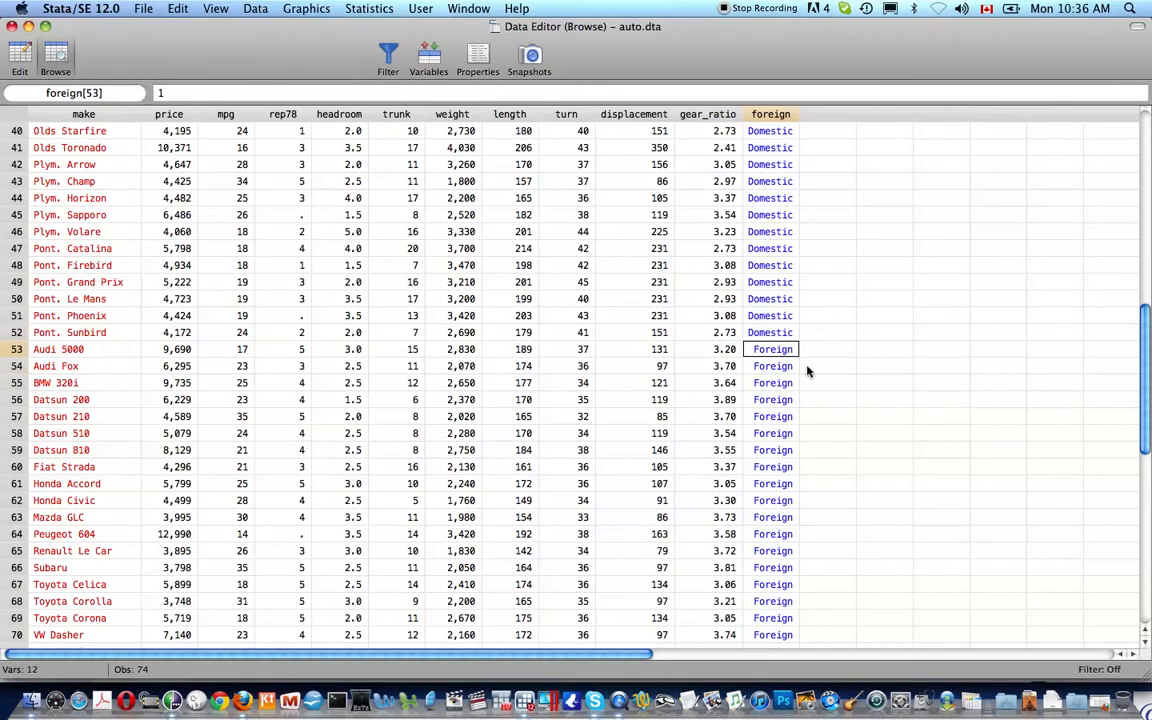
# Check the weight value of the Linc. Versailles row and close the data browser.
pyautogui.scroll(5, 600, 350)
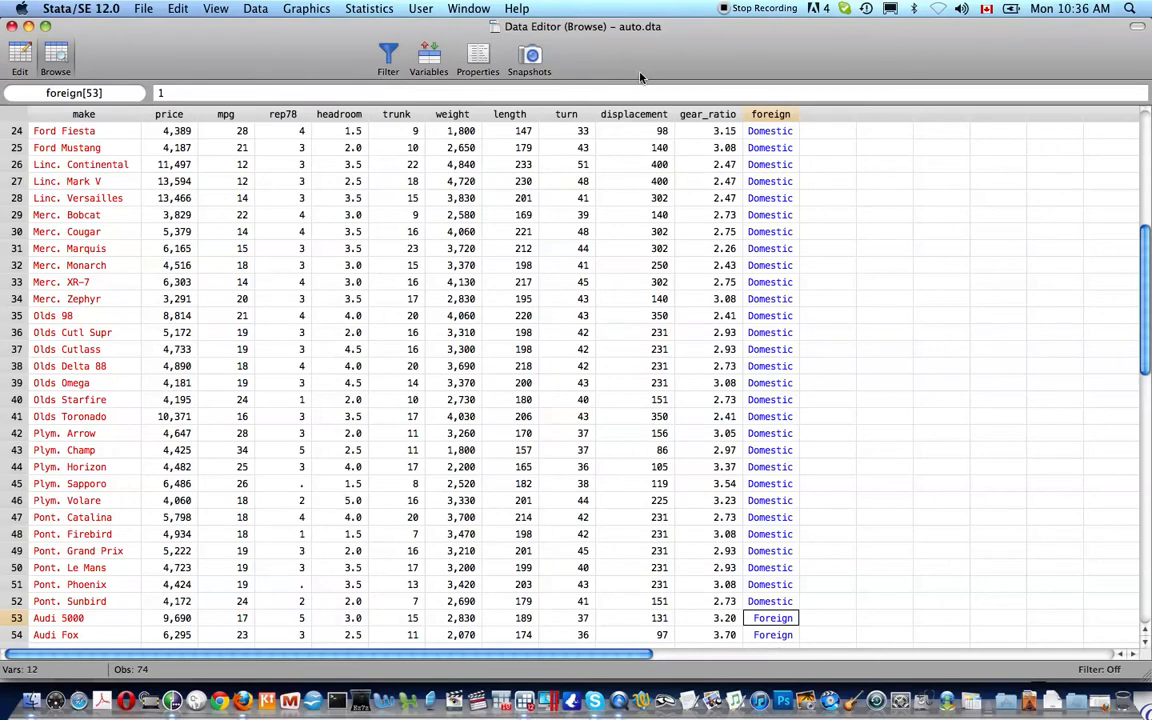
pyautogui.click(570, 181)
pyautogui.click(455, 198)
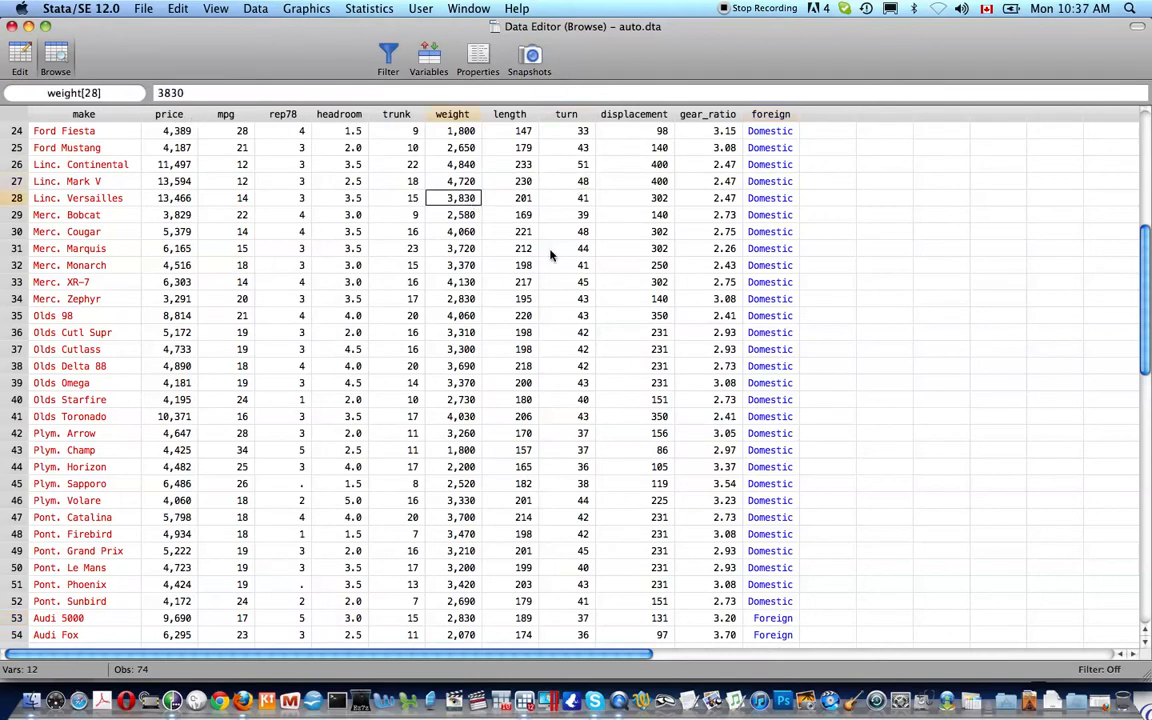
pyautogui.press('super+w')
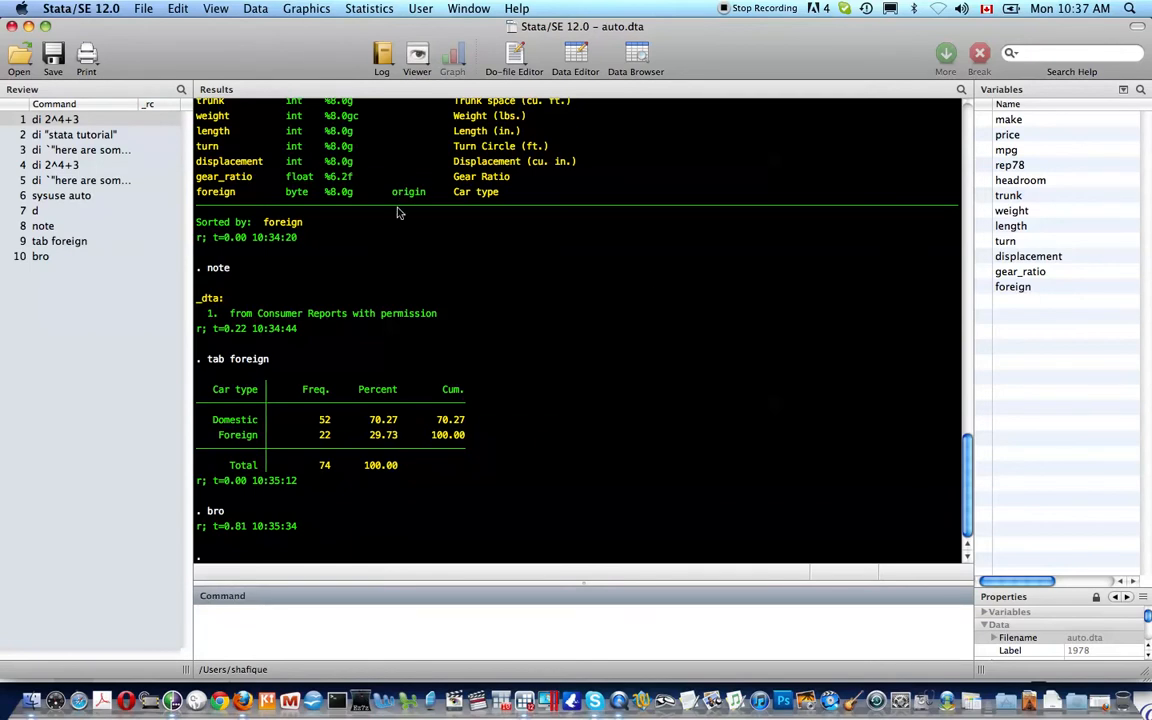
# List all value labels with label list, and list the value label origin on its own.
pyautogui.write('label list')
pyautogui.press('Return')
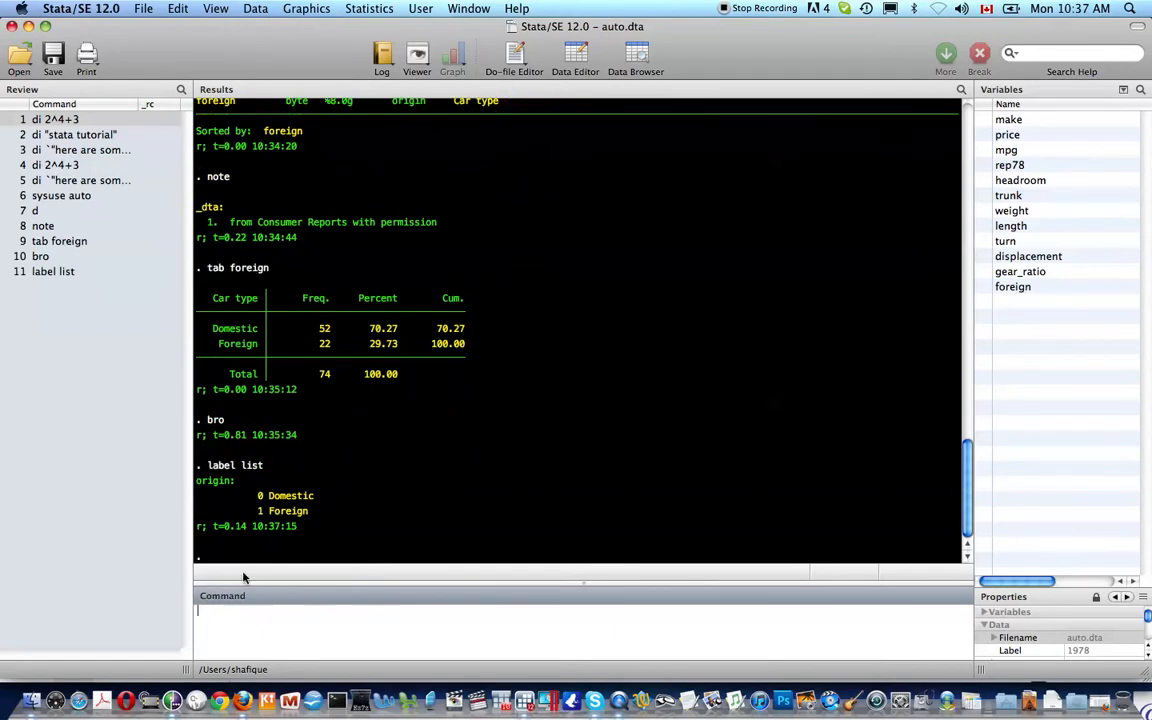
pyautogui.write('label list orign')
pyautogui.press('Return')
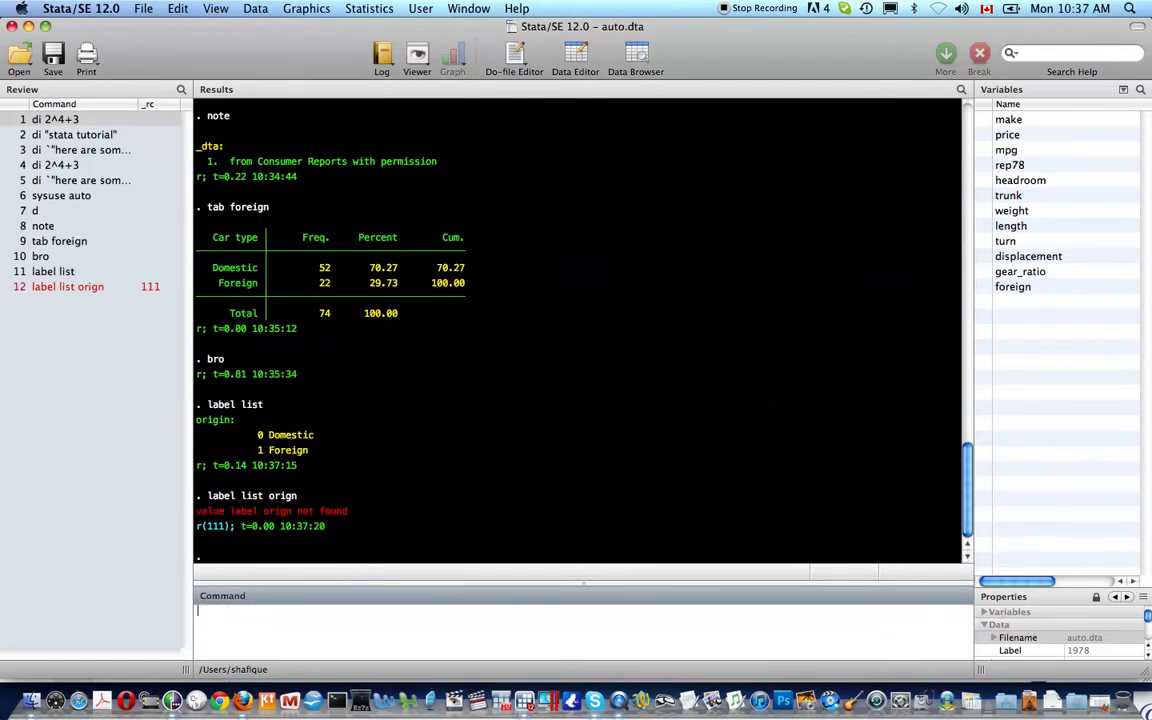
pyautogui.press('Up')
pyautogui.press('Left')
pyautogui.write('i')
pyautogui.press('Return')
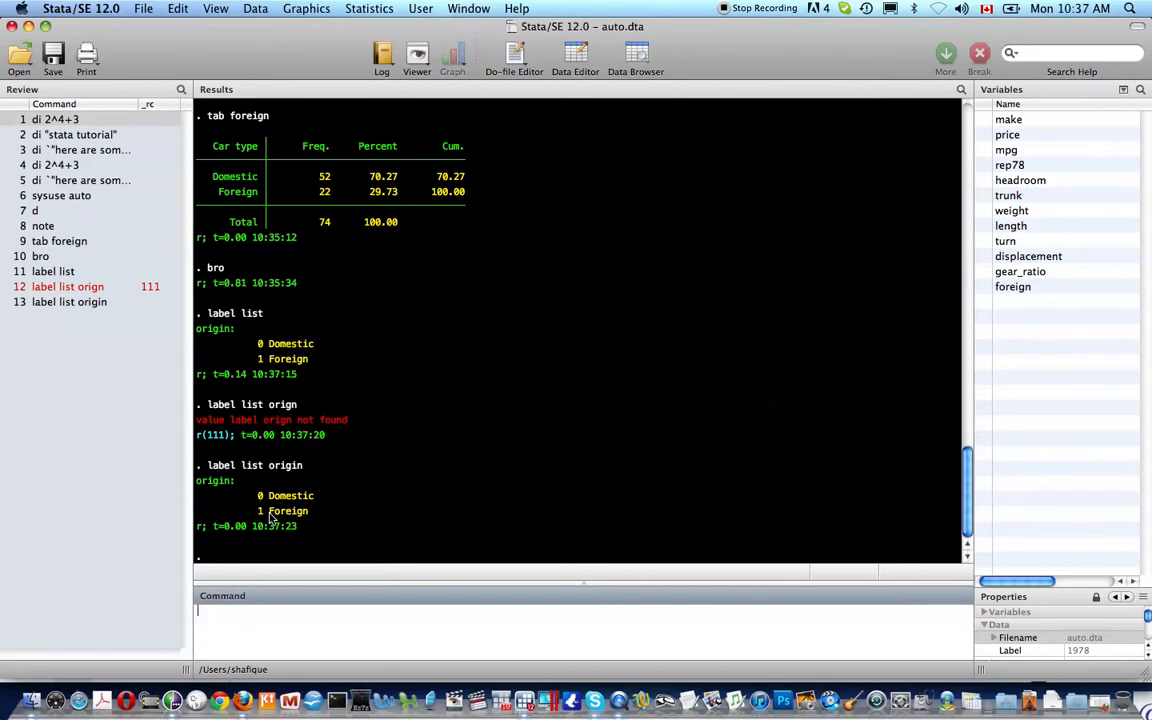
# Describe the dataset again and generate a new variable gallons filled with missing values (.).
pyautogui.write('d')
pyautogui.press('Return')
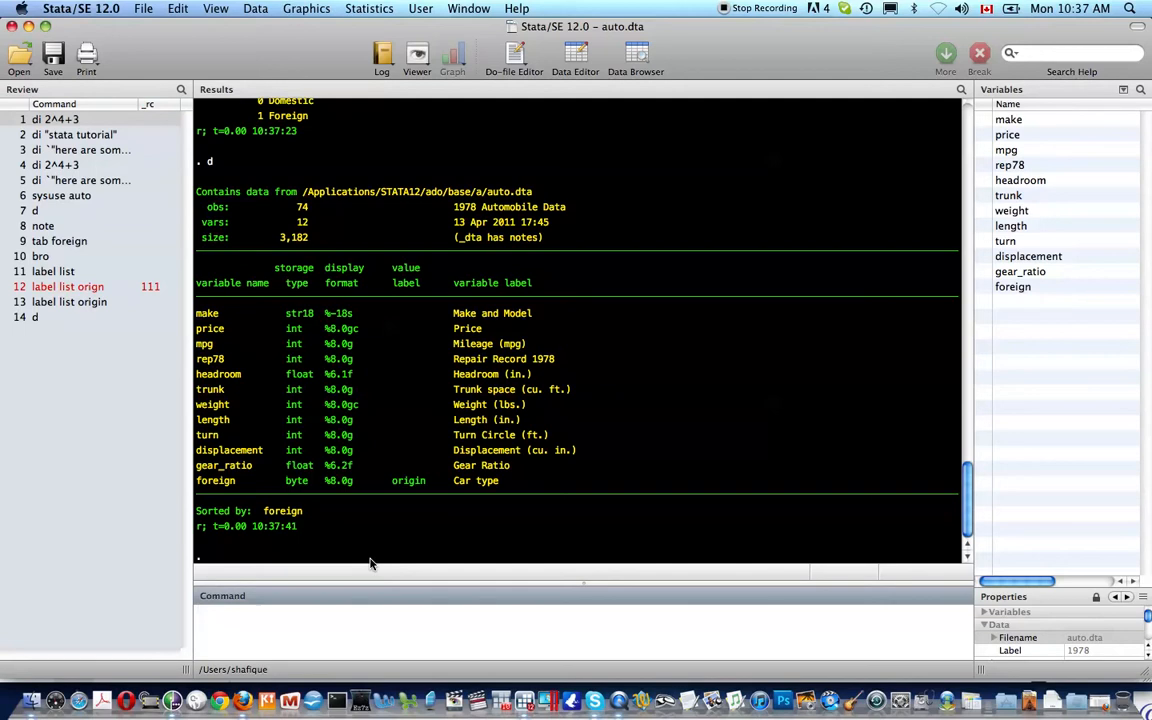
pyautogui.write('gen gallons =')
pyautogui.write('5')
pyautogui.press('BackSpace')
pyautogui.write('.')
pyautogui.press('Return')
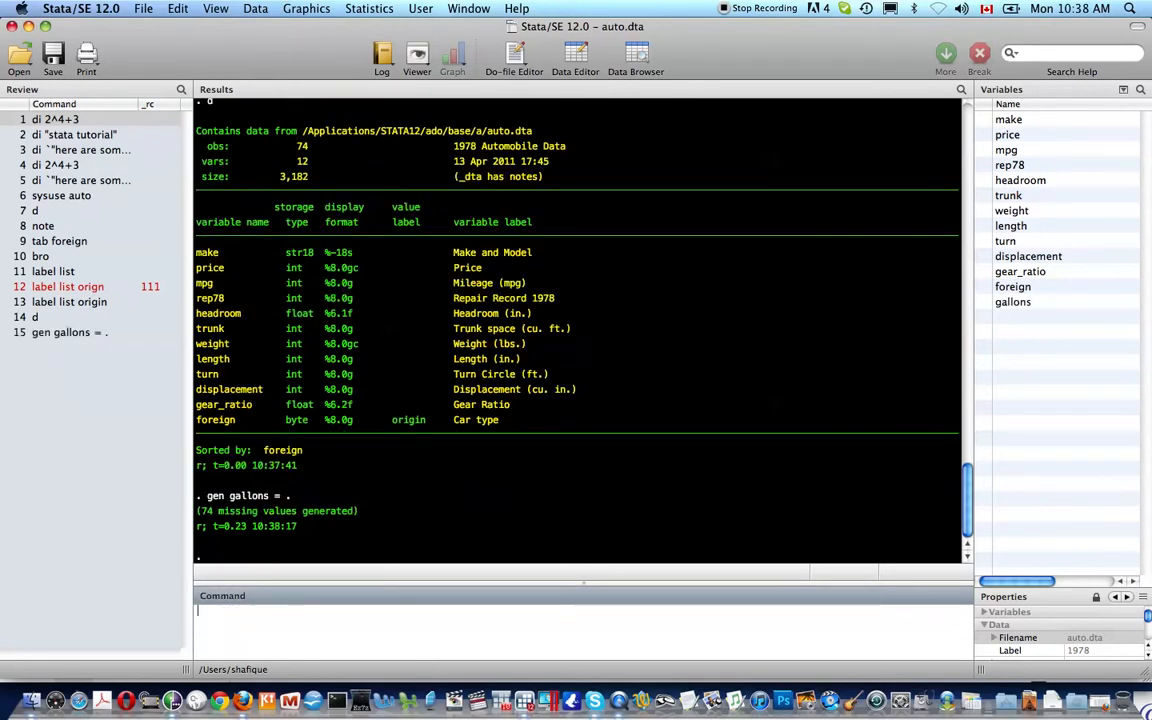
# Open the data editor with edit and enter 5 for gallons in rows 1, 2 and 4.
pyautogui.write('edit')
pyautogui.press('Return')
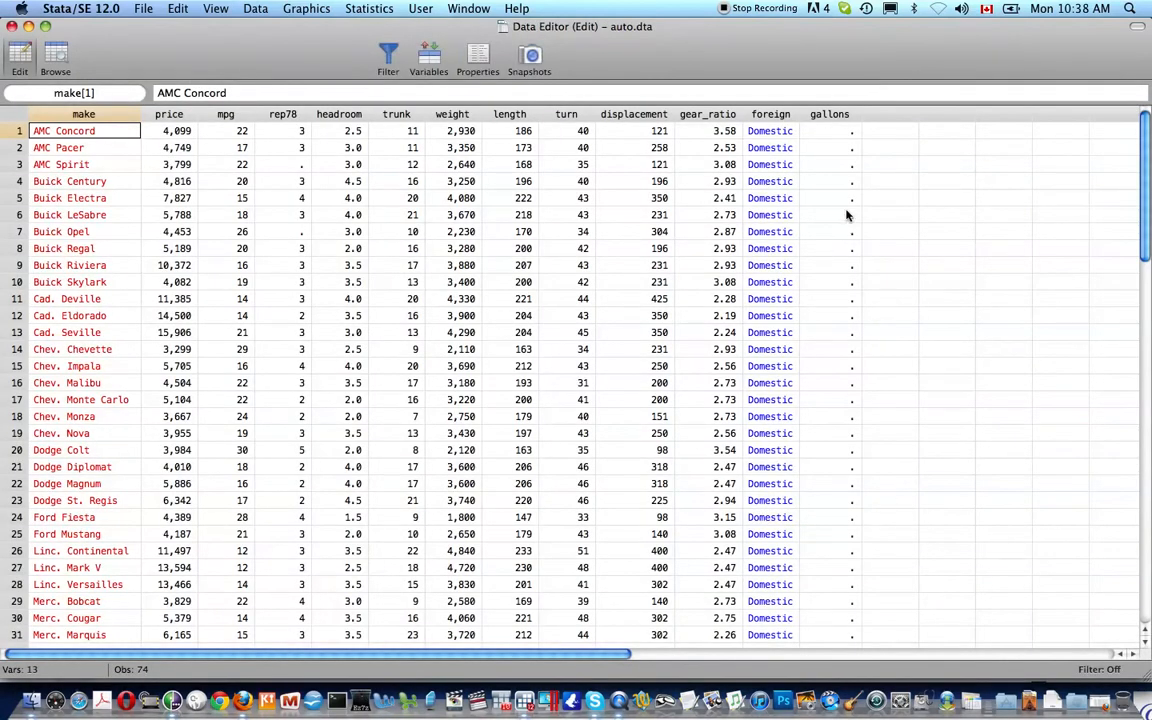
pyautogui.click(830, 131)
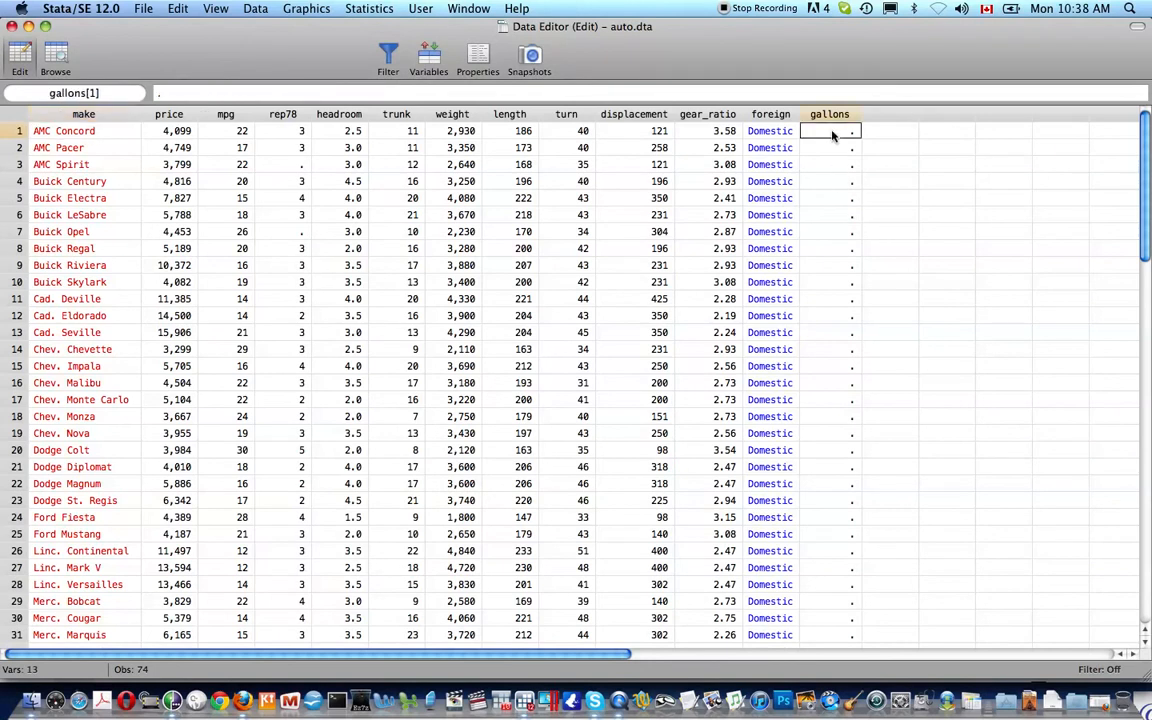
pyautogui.write('5')
pyautogui.press('Return')
pyautogui.write('5')
pyautogui.write('5')
pyautogui.press('Return')
pyautogui.press('Down')
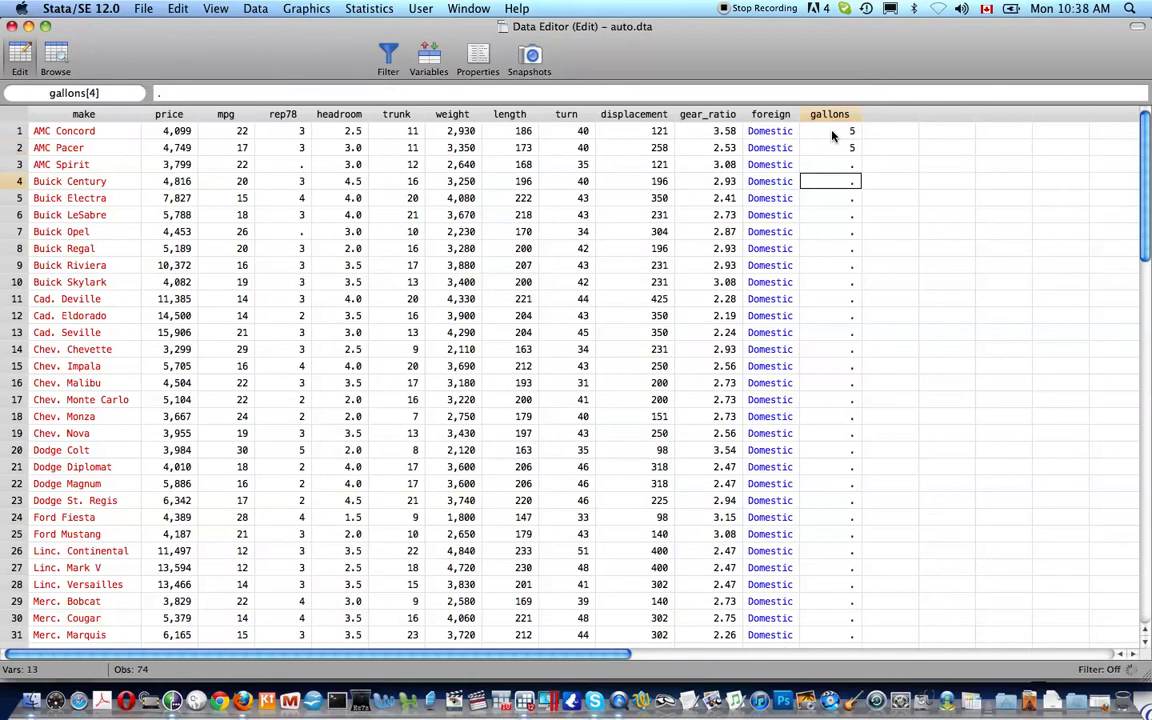
pyautogui.write('5')
pyautogui.press('Return')
# Enter gallons values of 6 in rows 3 and 6, 8 in row 7, and 3 in row 8.
pyautogui.press('Up')
pyautogui.press('Up')
pyautogui.write('6')
pyautogui.press('Down')
pyautogui.press('Down')
pyautogui.write('6')
pyautogui.press('Return')
pyautogui.write('6')
pyautogui.press('Return')
pyautogui.write('8')
pyautogui.press('Return')
pyautogui.write('3')
pyautogui.press('Return')
# Look over the edited gallons column, close the data editor and review the replace commands logged in the results.
pyautogui.scroll(-15, 832, 136)
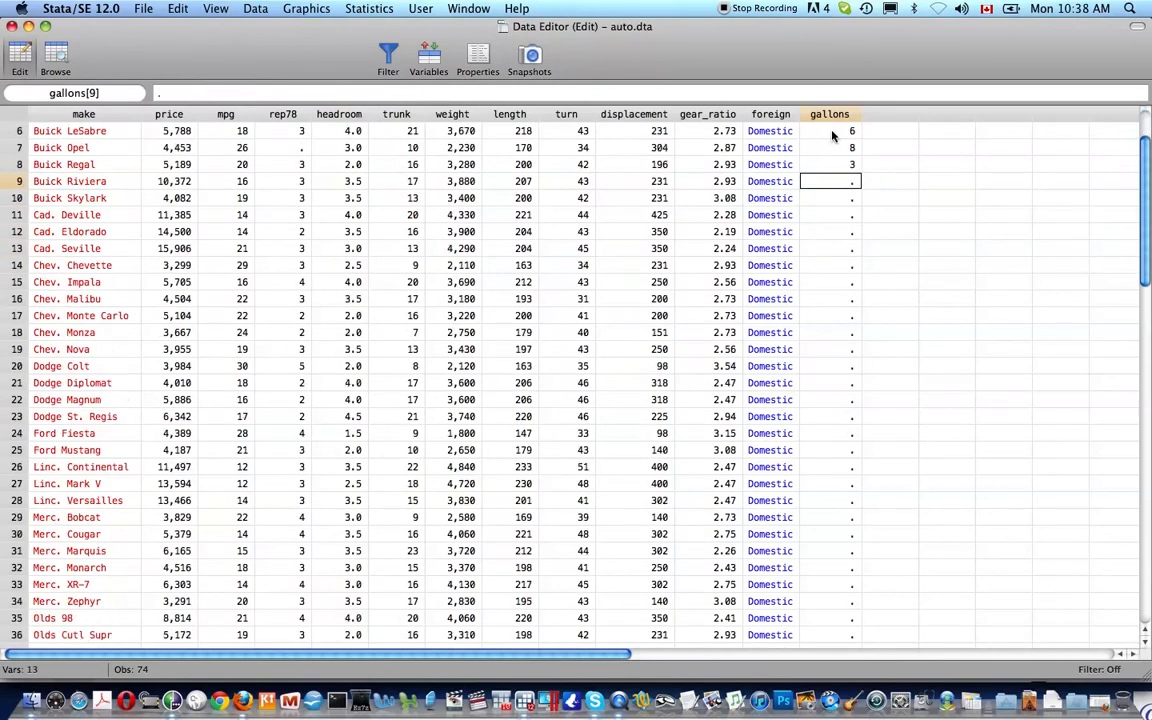
pyautogui.scroll(8, 832, 136)
pyautogui.scroll(10, 832, 136)
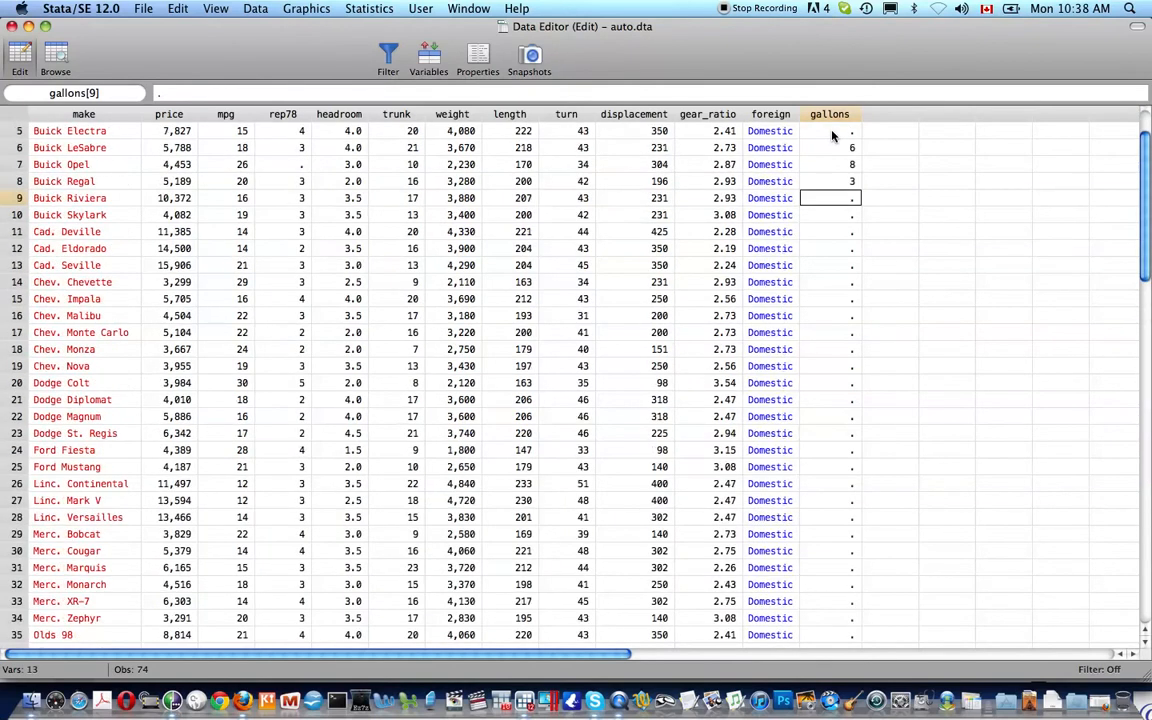
pyautogui.press('super+w')
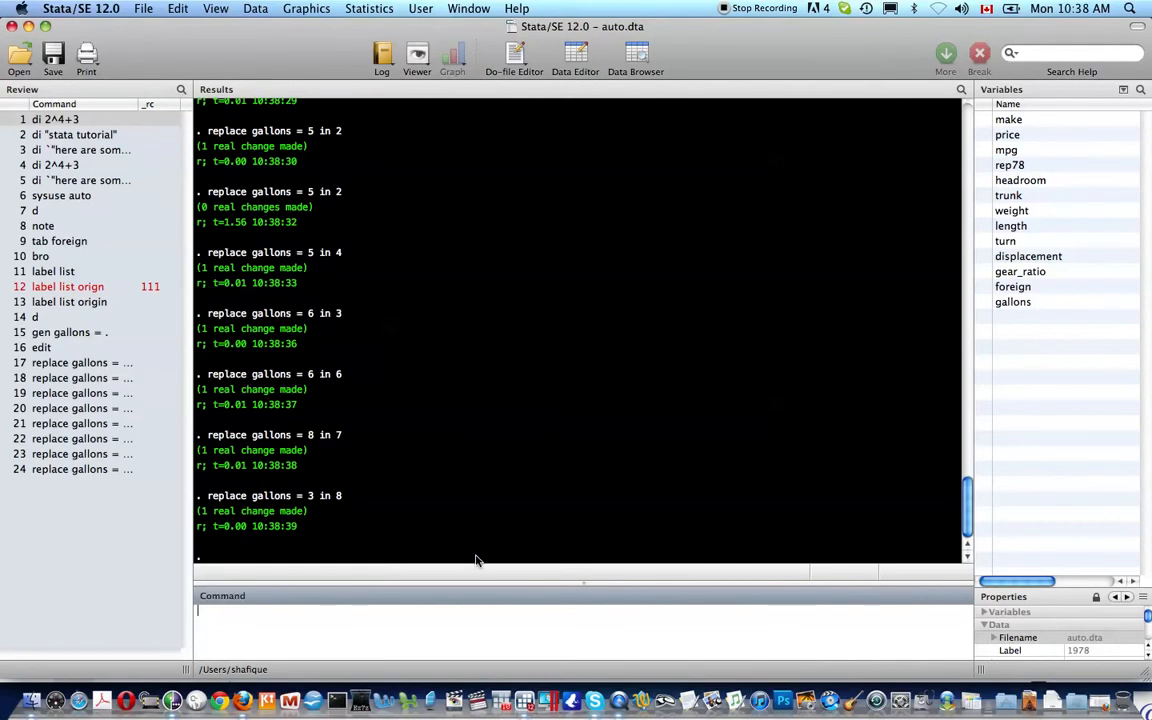
pyautogui.scroll(1, 322, 457)
pyautogui.scroll(5, 322, 457)
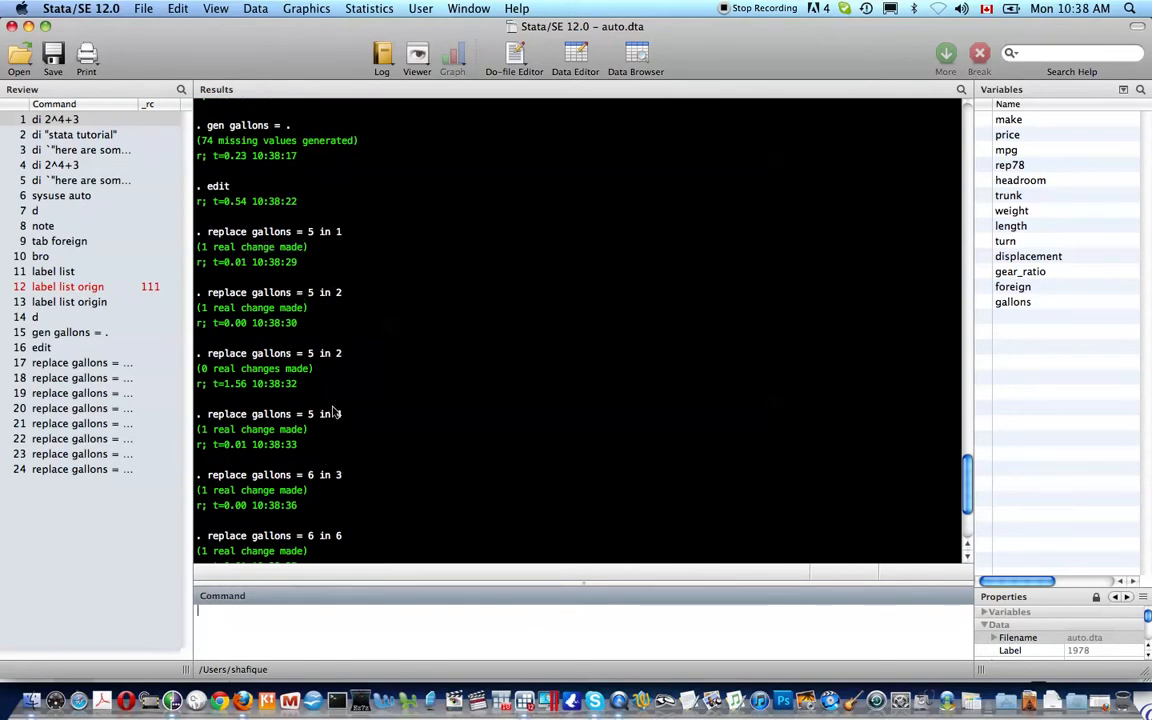
pyautogui.scroll(-3, 335, 434)
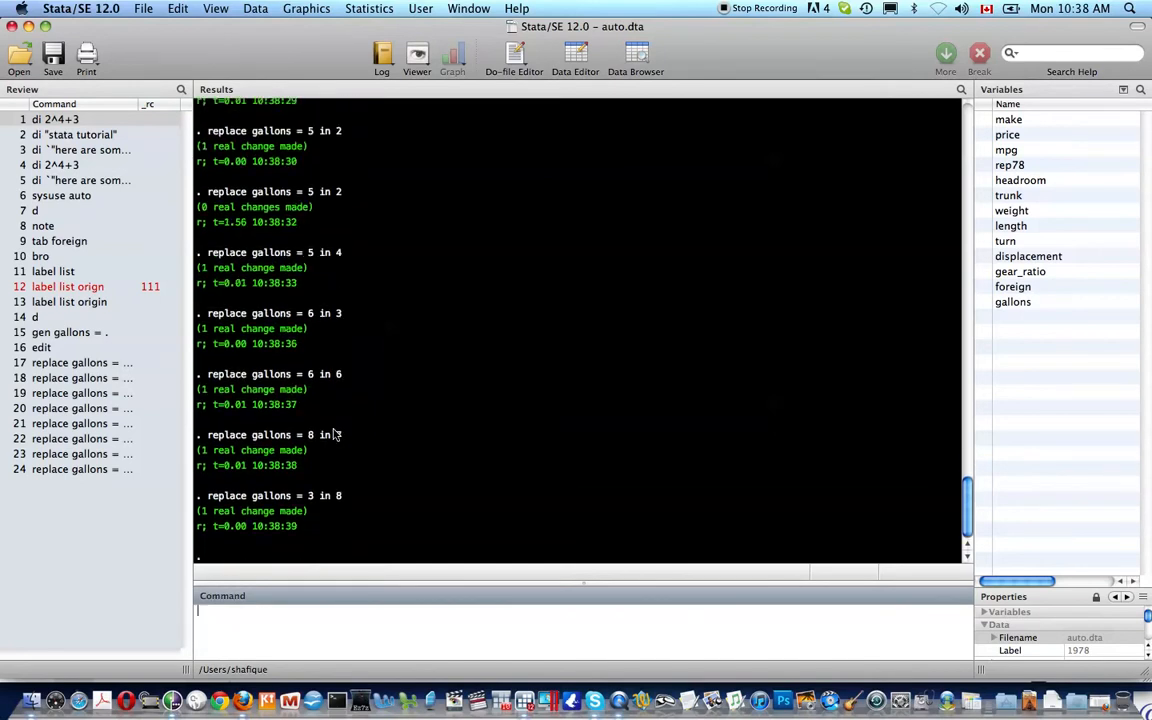
# Replace gallons with 5 in all observations using the replace command.
pyautogui.write('replace gallons =')
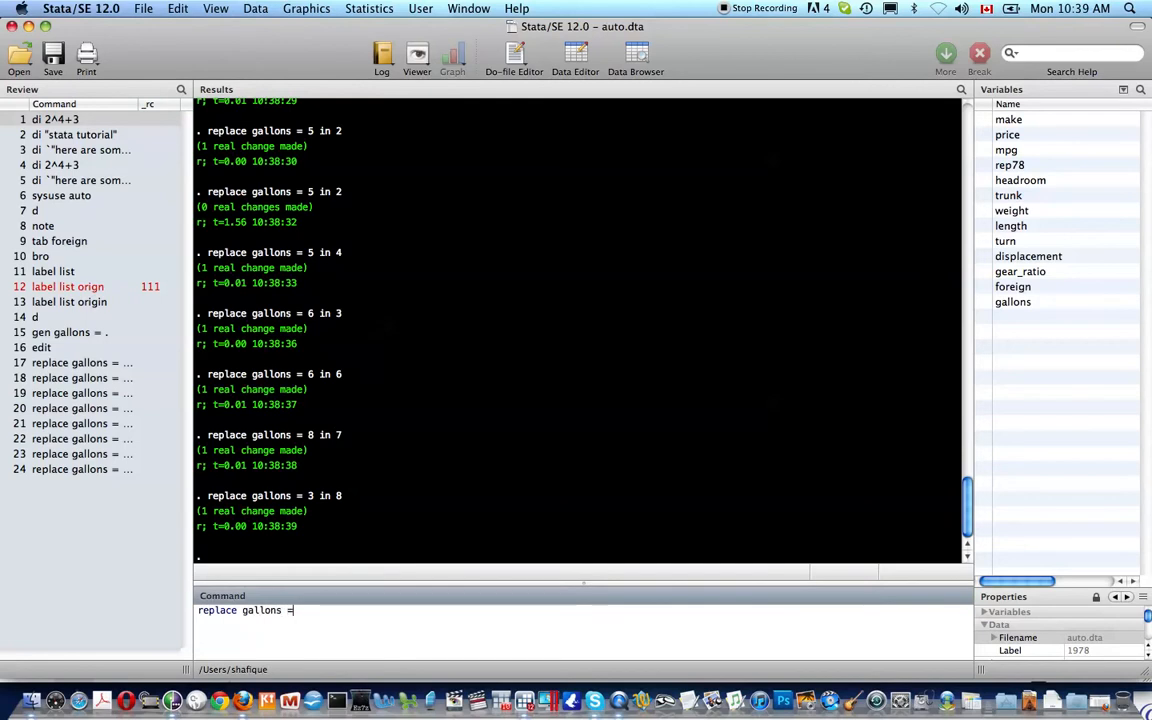
pyautogui.write(' 5')
pyautogui.press('Return')
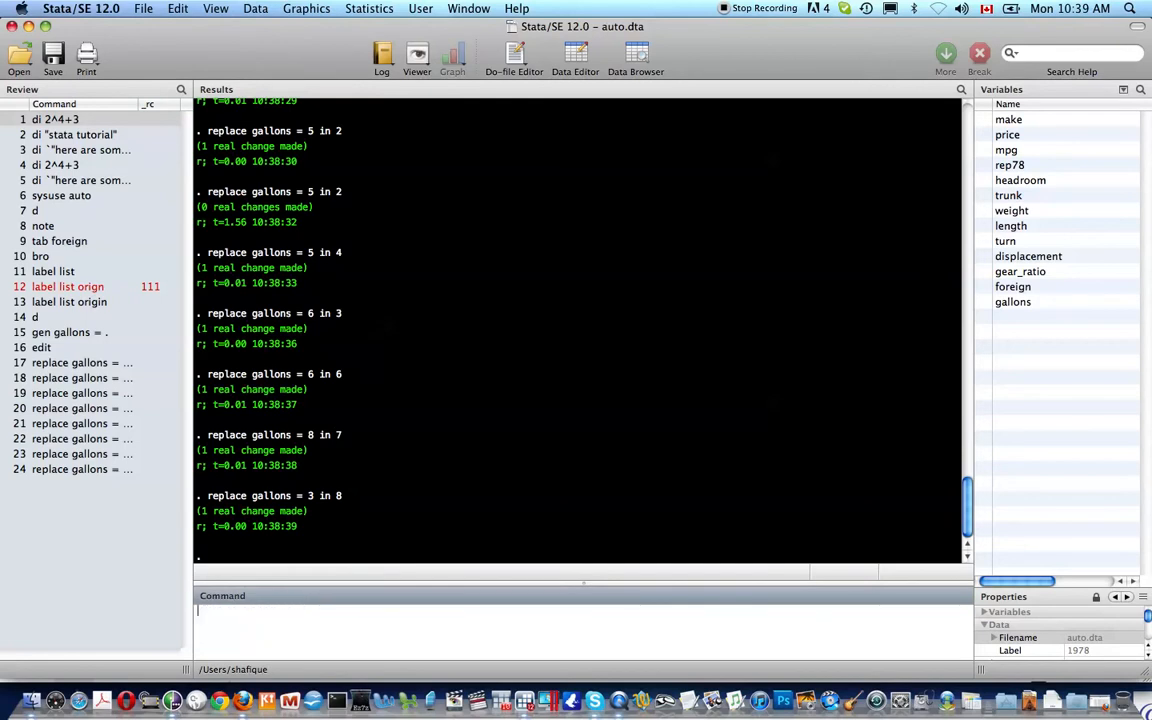
# Browse the dataset with bro, check the gallons column down to the last row, and close the data browser.
pyautogui.write('bro')
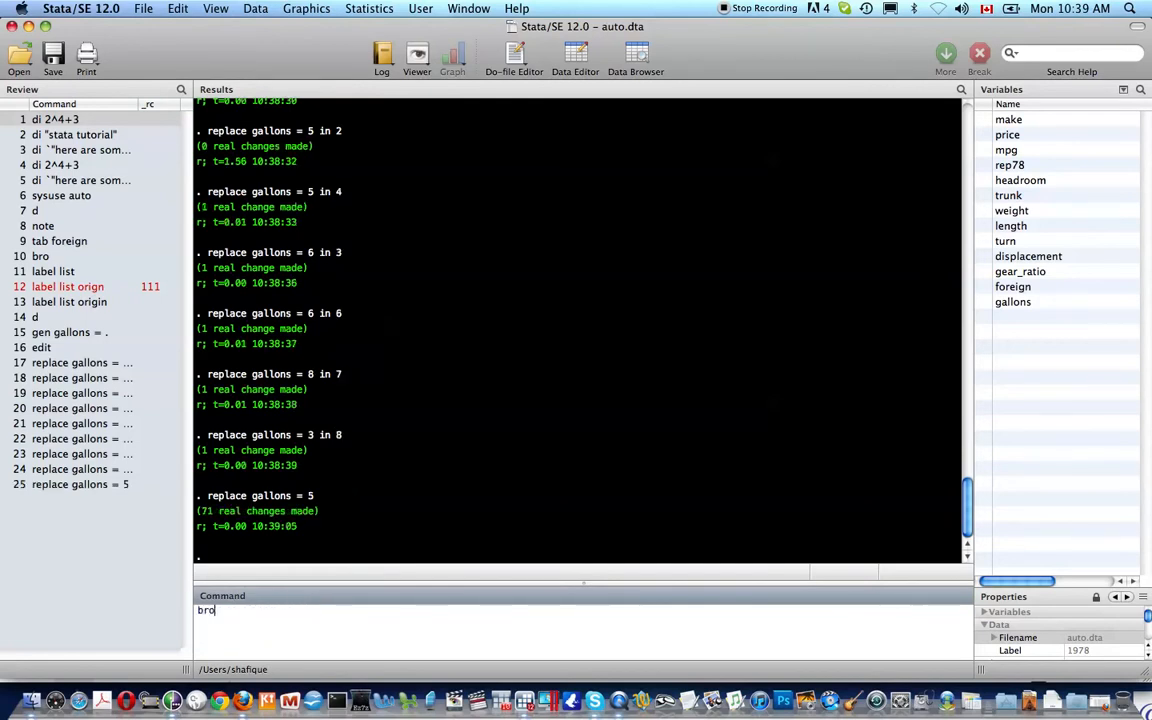
pyautogui.press('Return')
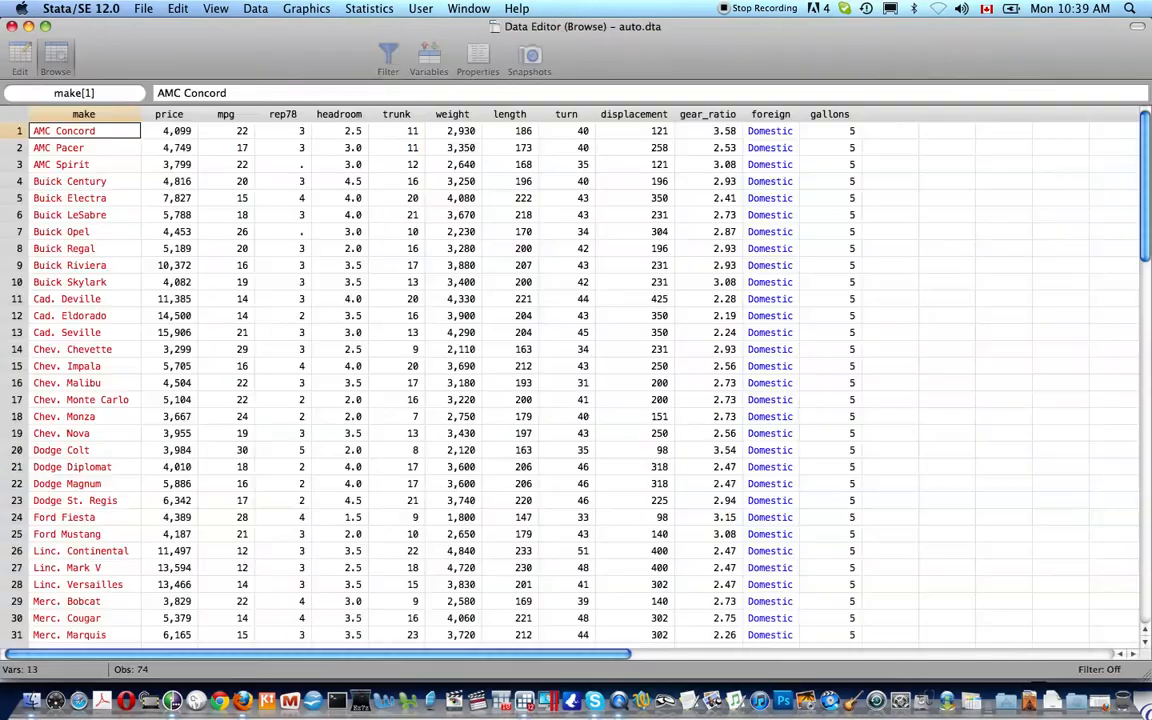
pyautogui.scroll(-9, 813, 212)
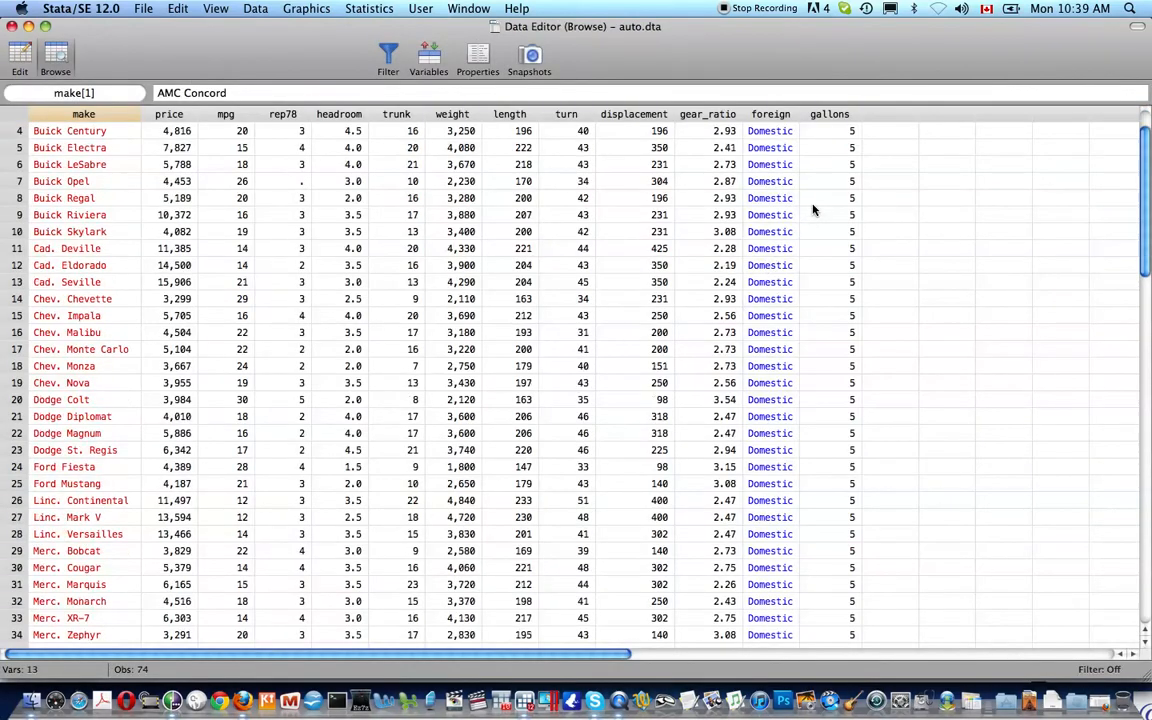
pyautogui.scroll(-10, 813, 210)
pyautogui.scroll(9, 813, 210)
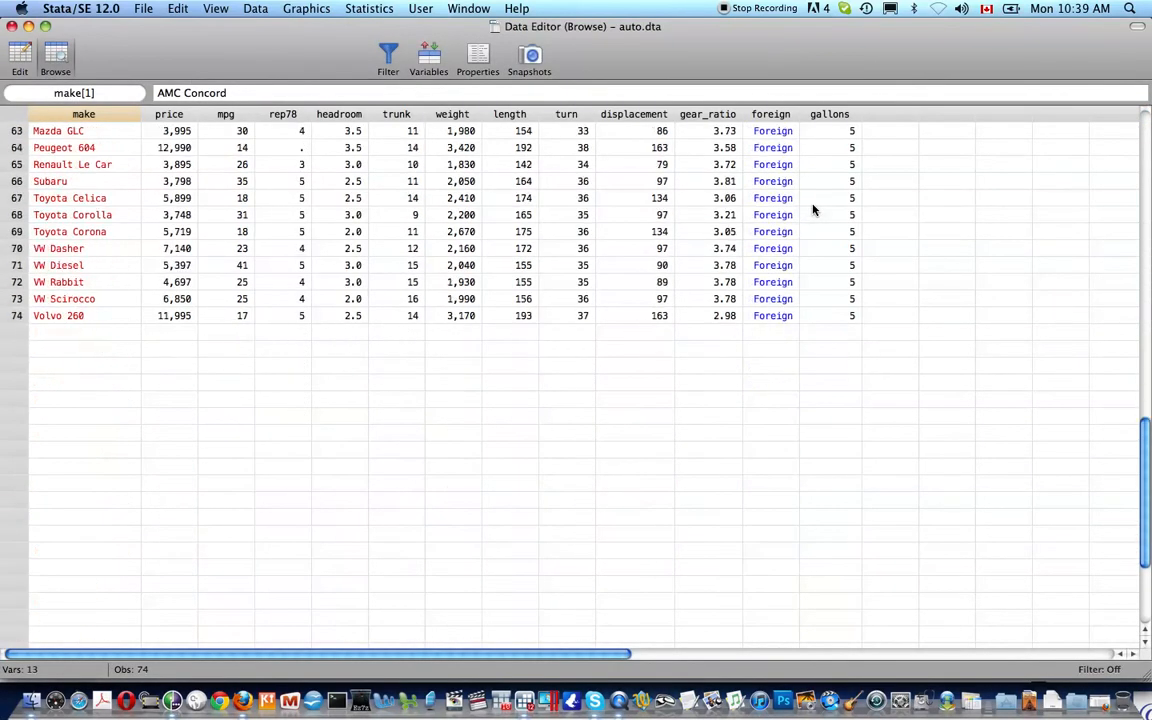
pyautogui.scroll(10, 813, 210)
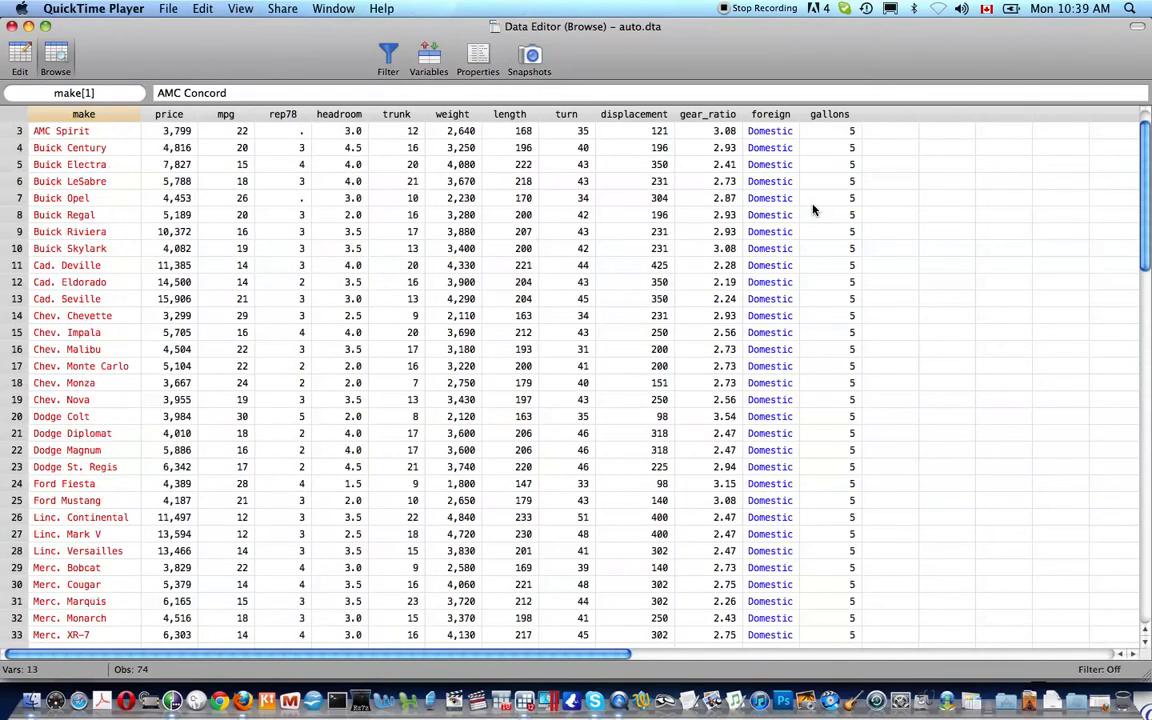
pyautogui.scroll(1, 813, 210)
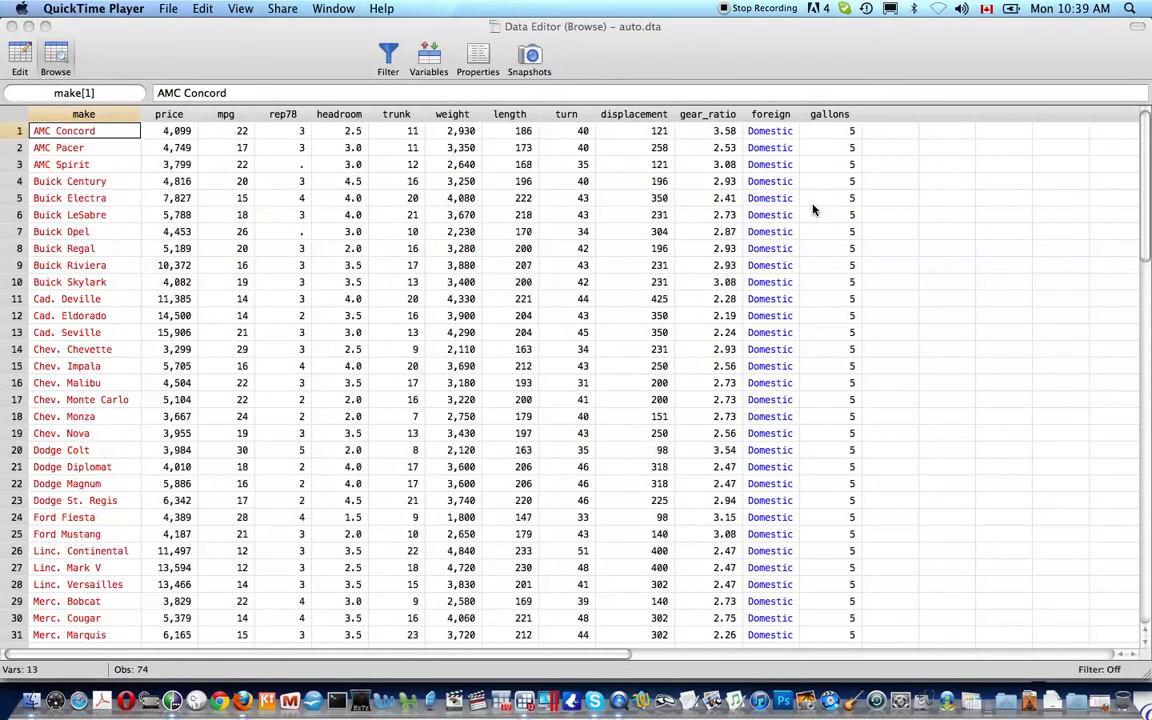
pyautogui.hscroll(2, 813, 210)
pyautogui.hscroll(-2, 813, 210)
pyautogui.click(745, 32)
pyautogui.press('super+w')
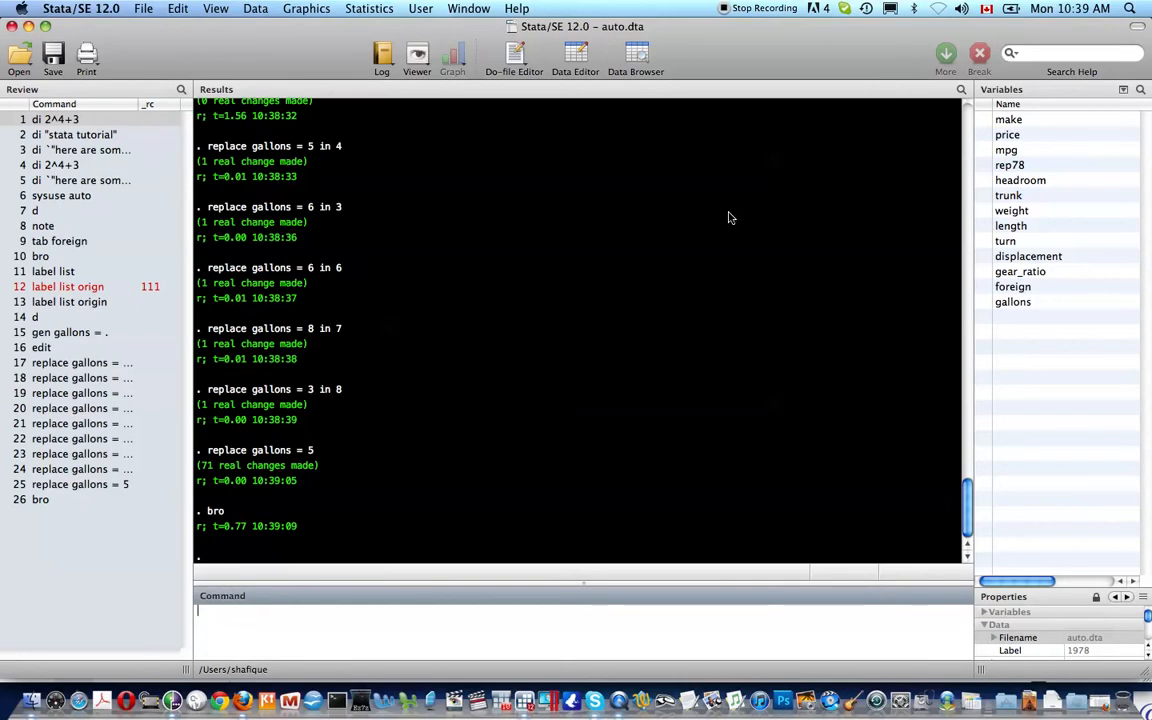
# Label the variable gallons as "Gallons of gasoline available for use" with label var, enclosing the text in compound quotes.
pyautogui.write('label var gallons ""')
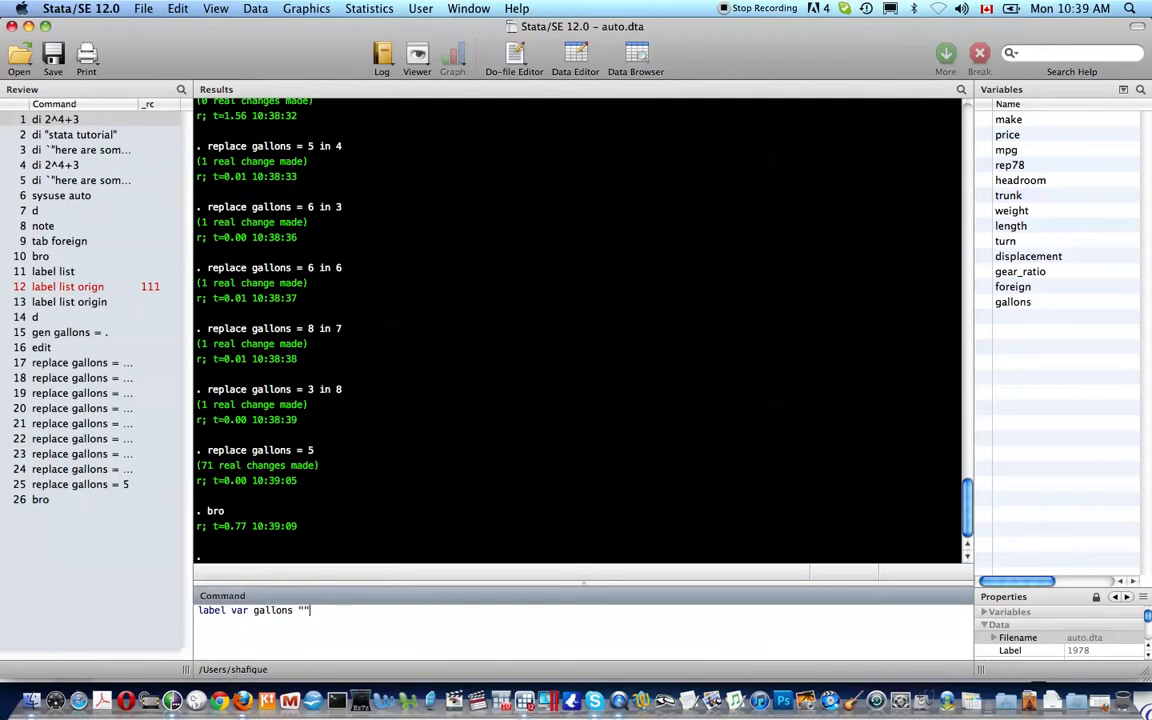
pyautogui.press('Left')
pyautogui.write('Gallons of gasoline')
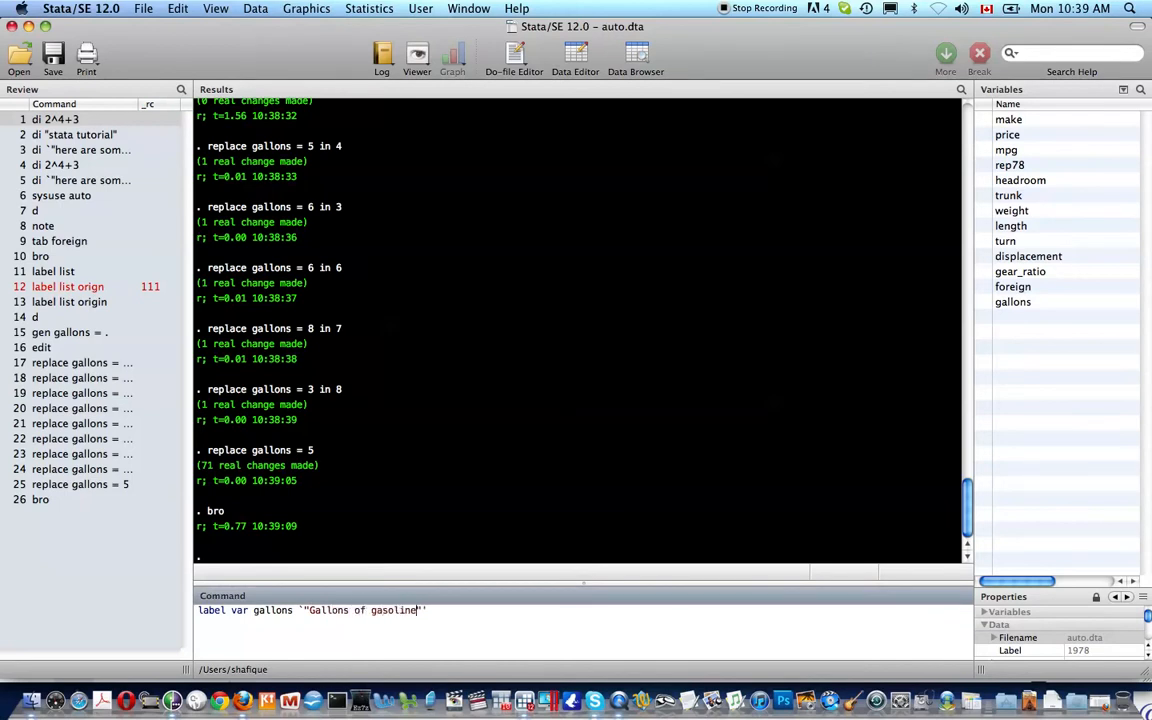
pyautogui.write(' available for ')
pyautogui.write('consumptio')
pyautogui.press('BackSpace')
pyautogui.press('BackSpace')
pyautogui.press('BackSpace')
pyautogui.press('BackSpace')
pyautogui.press('BackSpace')
pyautogui.press('BackSpace')
pyautogui.press('BackSpace')
pyautogui.press('BackSpace')
pyautogui.press('BackSpace')
pyautogui.press('BackSpace')
pyautogui.write('use')
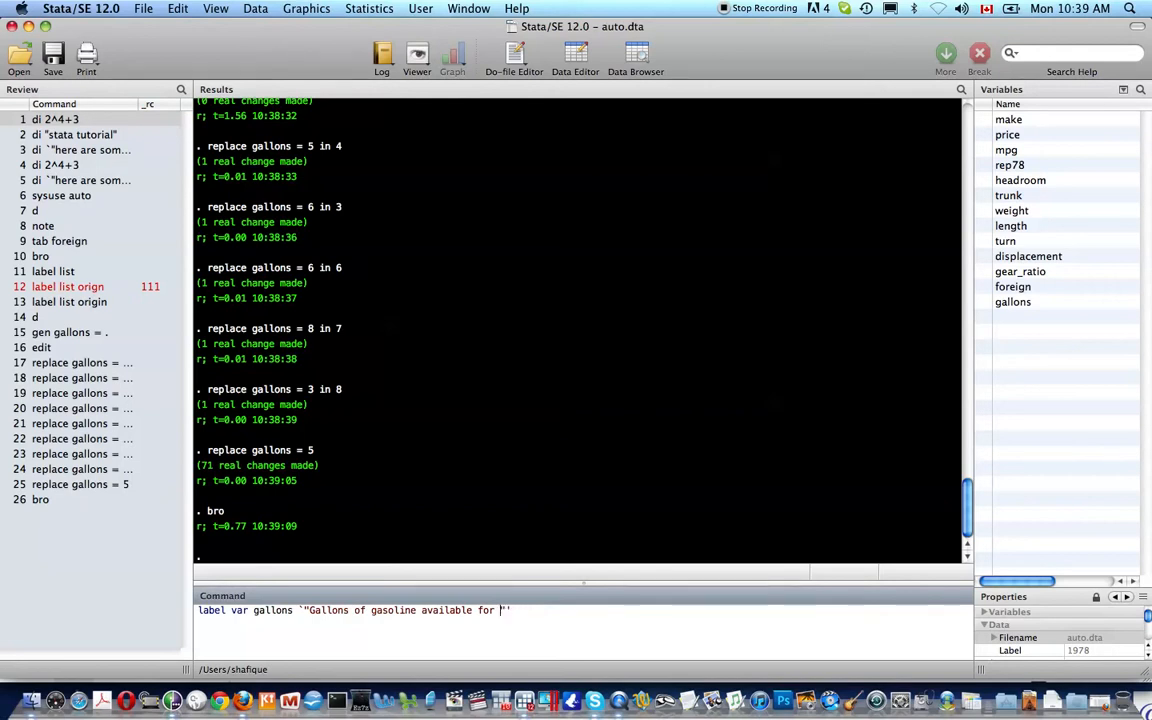
pyautogui.press('Return')
# Describe the dataset with d to check the variable label of gallons.
pyautogui.write('d')
pyautogui.press('Return')
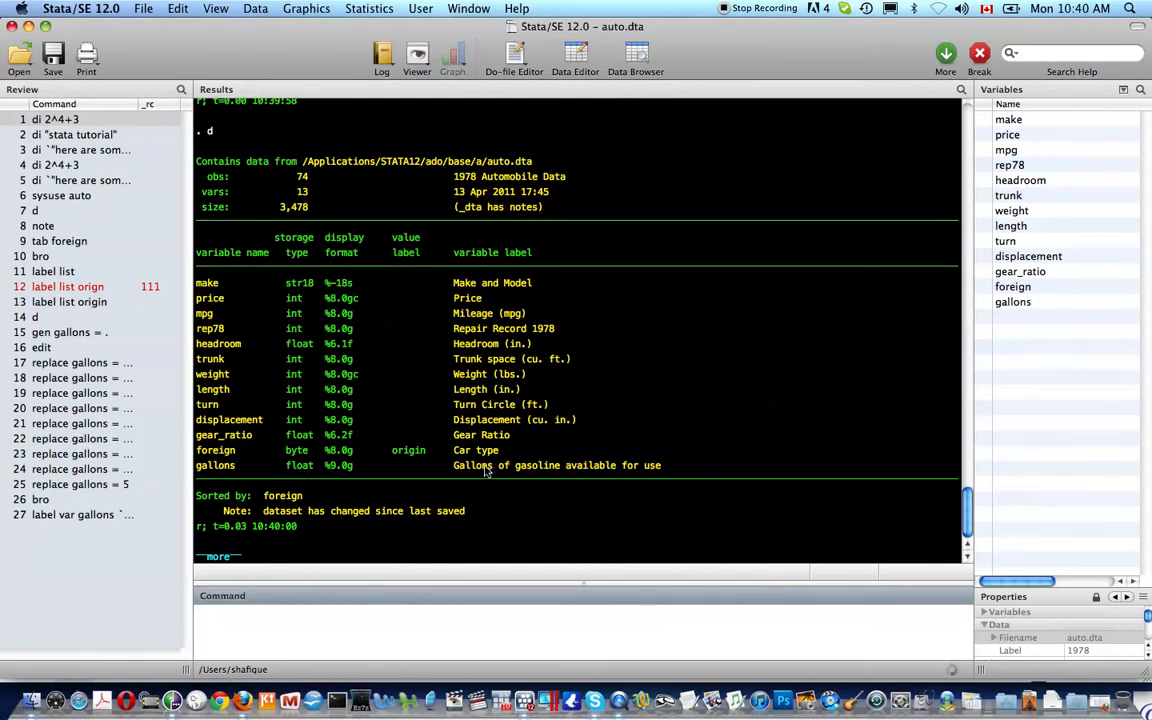
pyautogui.press('space')
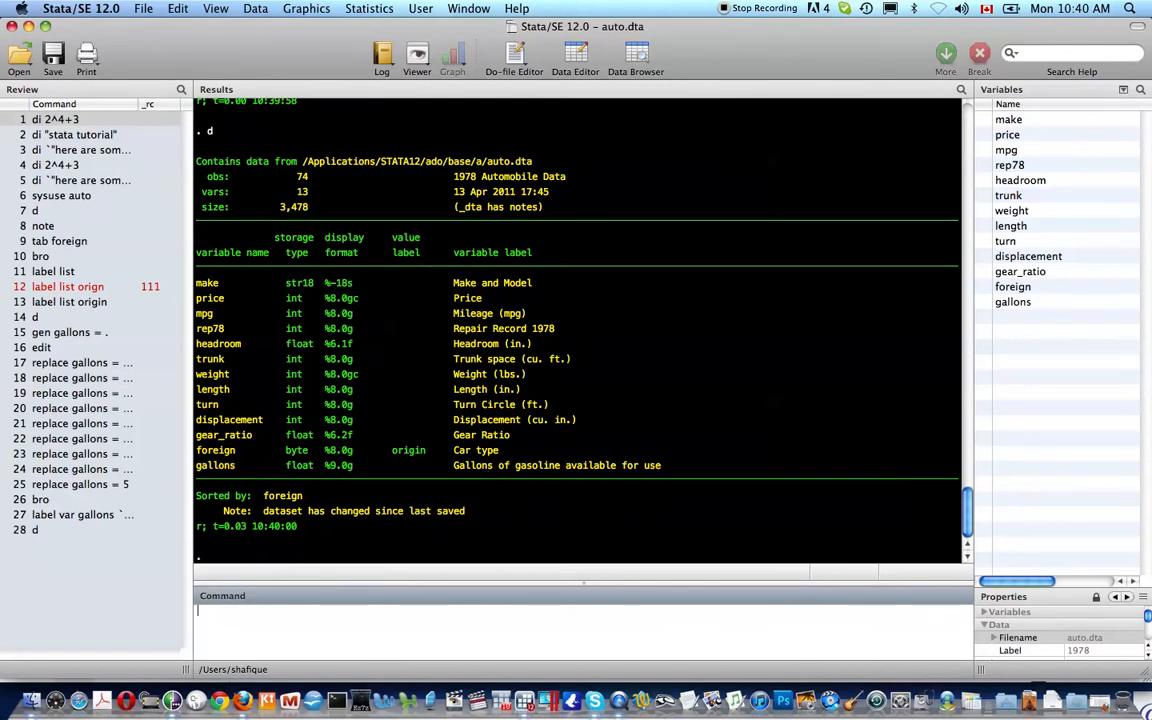
# Generate a new variable distance as mpg * gallo, using gallo as the abbreviation of gallons.
pyautogui.write('en d')
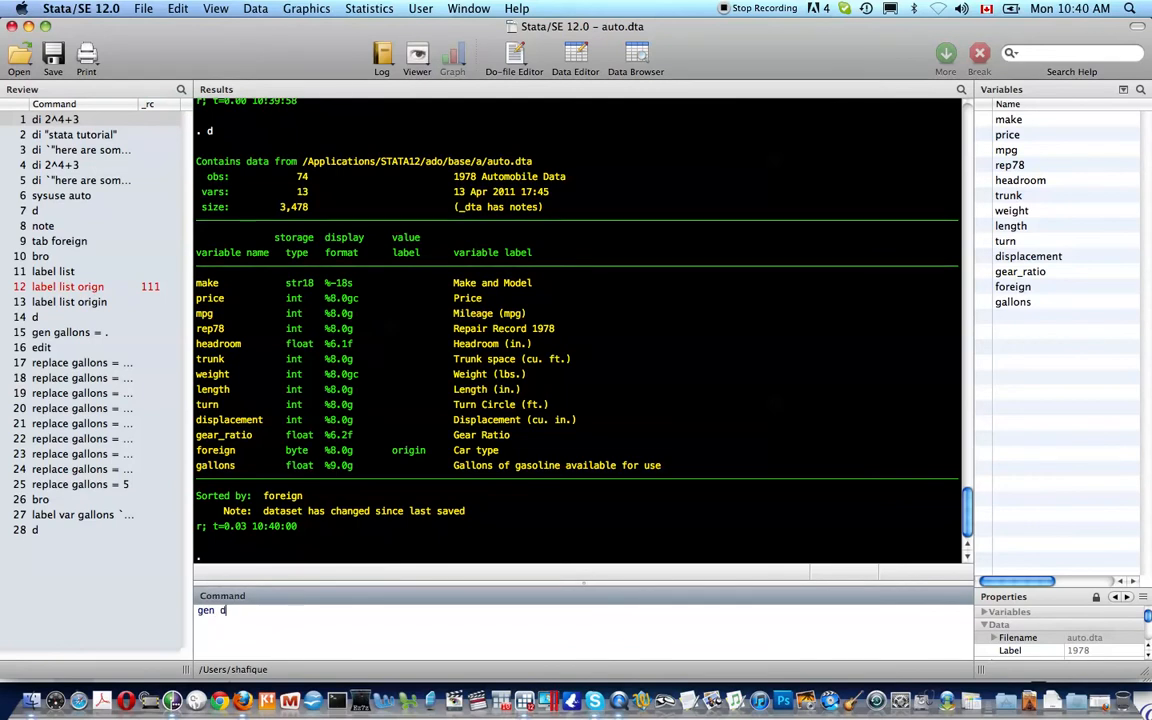
pyautogui.write('istance')
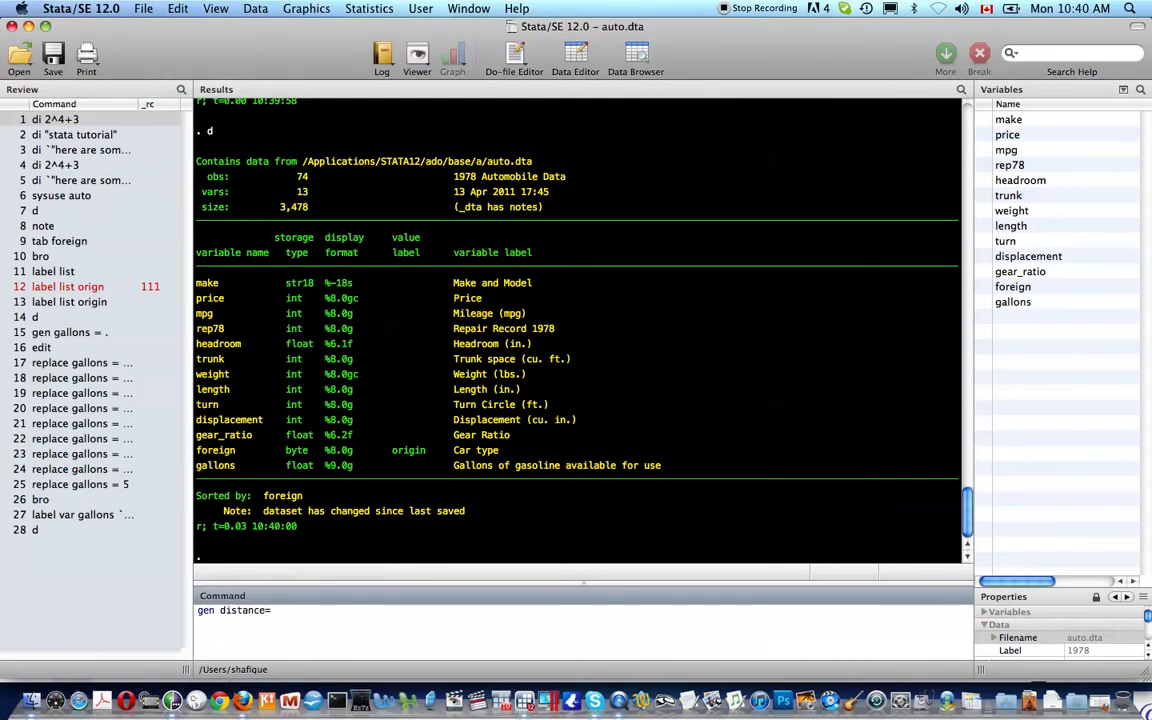
pyautogui.write(' = mpg*gall')
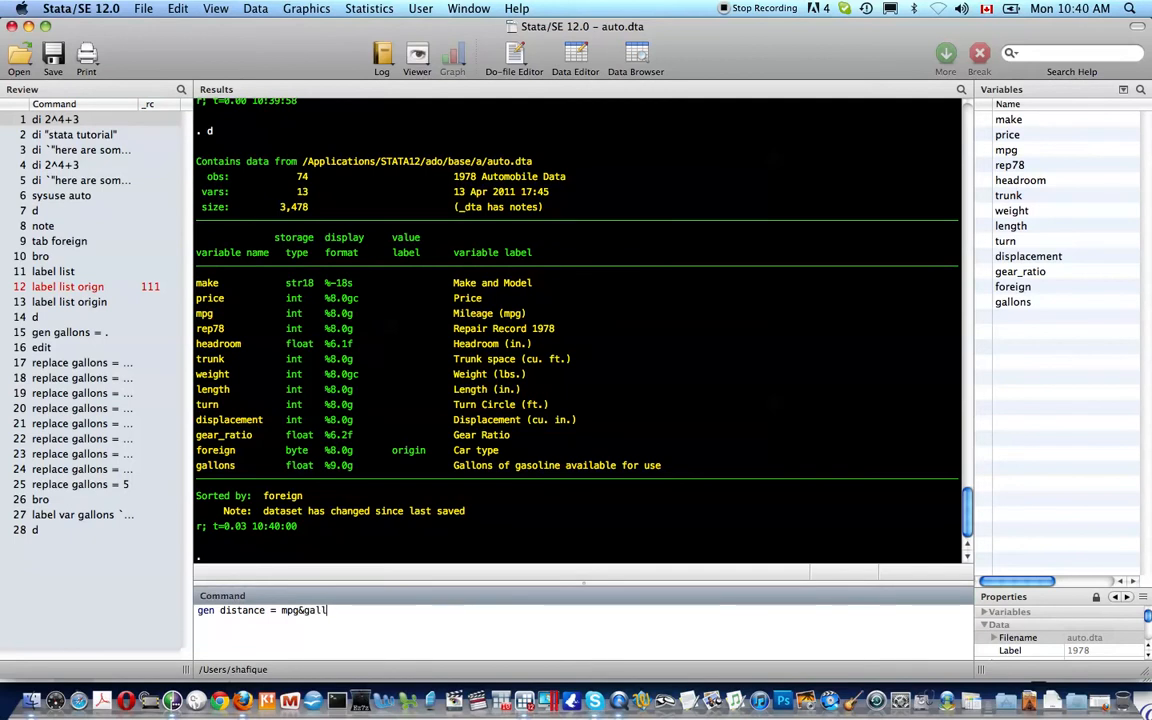
pyautogui.press('BackSpace')
pyautogui.press('BackSpace')
pyautogui.press('BackSpace')
pyautogui.press('BackSpace')
pyautogui.press('BackSpace')
pyautogui.press('BackSpace')
pyautogui.press('BackSpace')
pyautogui.write('* gallo')
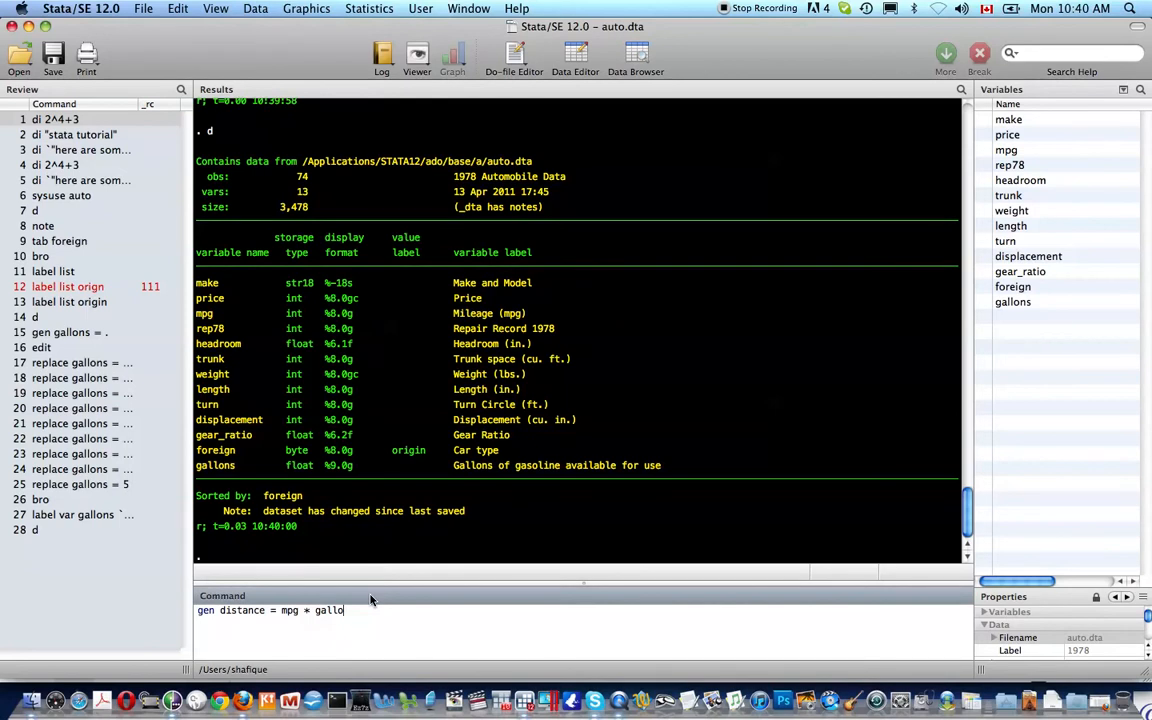
pyautogui.press('Return')
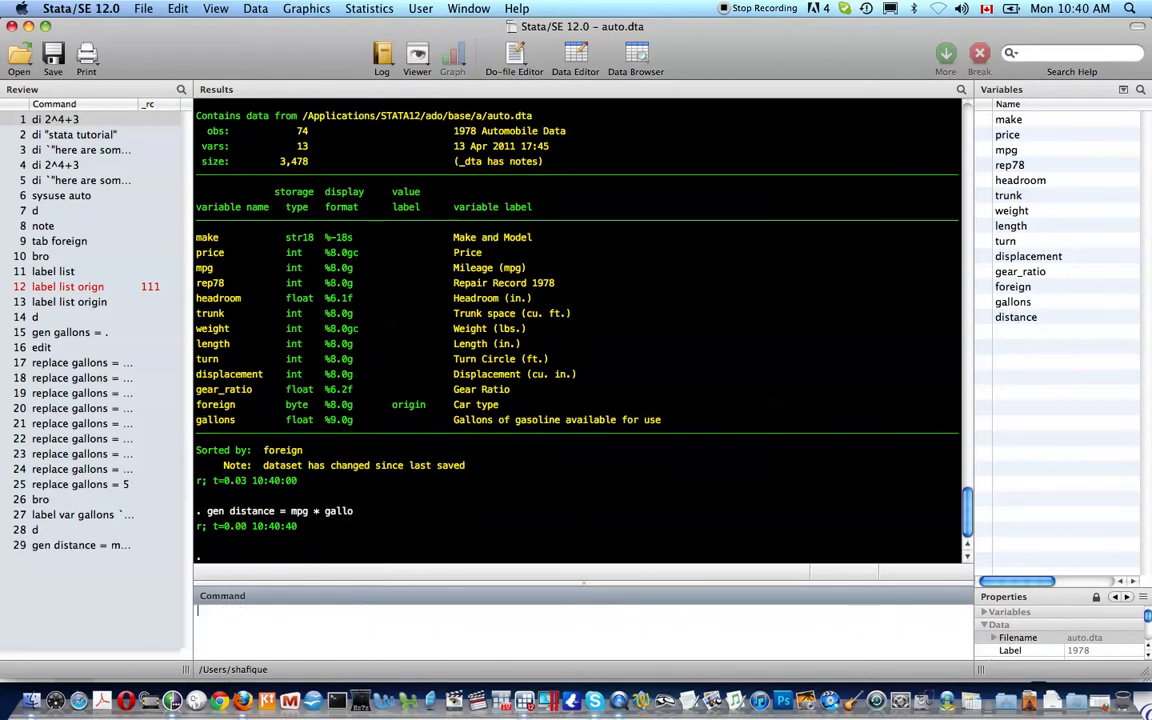
# Label the distance variable, abbreviated dist, with the compound-quoted text `"avg distance you can travel on "gallons""'.
pyautogui.write('label var dist')
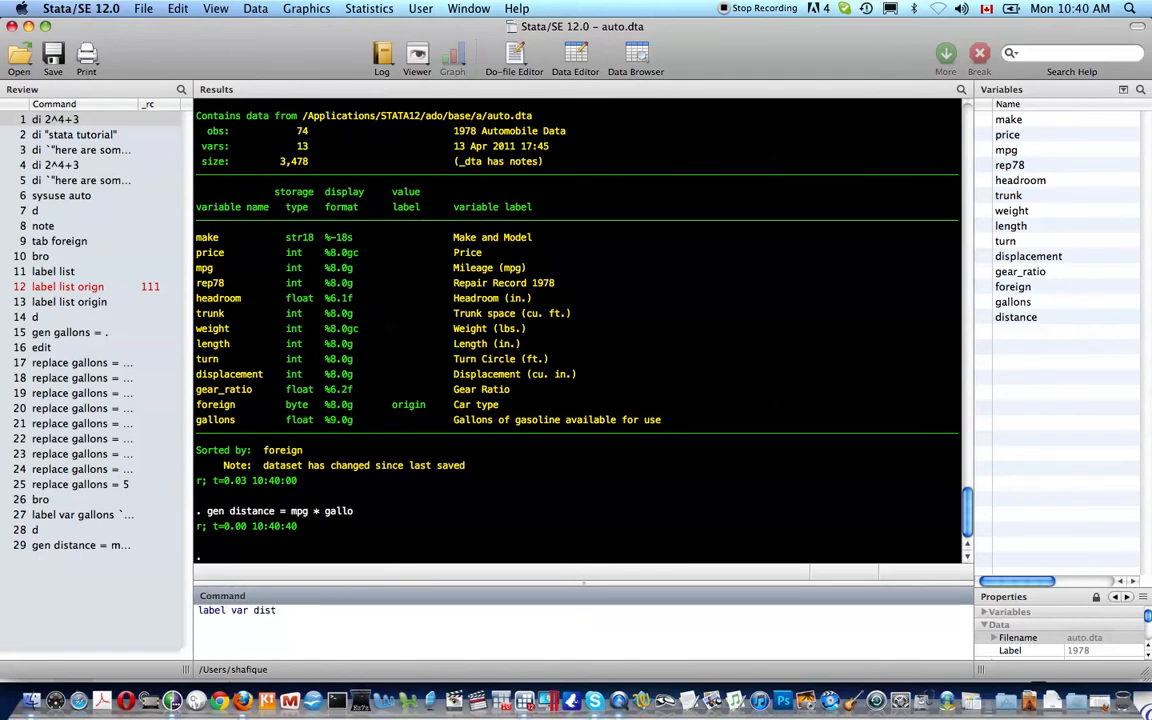
pyautogui.write(' `""\'')
pyautogui.press('Left')
pyautogui.write('""')
pyautogui.press('Left')
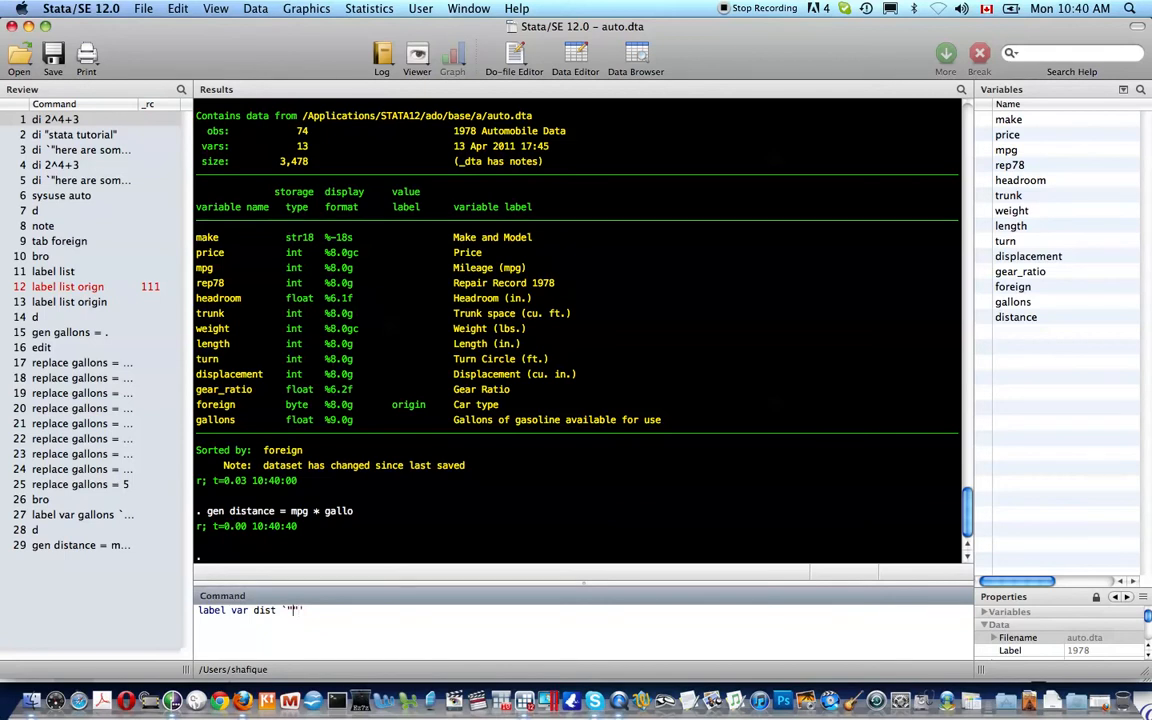
pyautogui.write('distance gr')
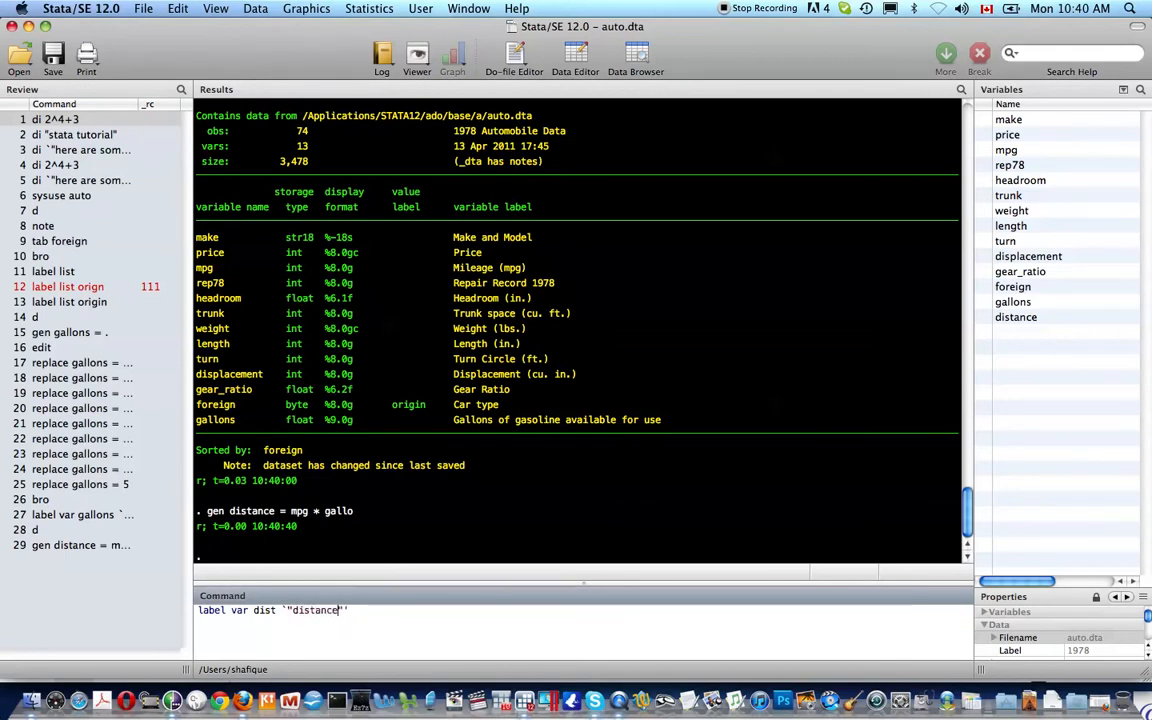
pyautogui.press('BackSpace')
pyautogui.press('BackSpace')
pyautogui.write('yo')
pyautogui.press('BackSpace')
pyautogui.press('BackSpace')
pyautogui.press('BackSpace')
pyautogui.press('BackSpace')
pyautogui.press('BackSpace')
pyautogui.press('BackSpace')
pyautogui.press('BackSpace')
pyautogui.press('BackSpace')
pyautogui.press('BackSpace')
pyautogui.press('BackSpace')
pyautogui.press('BackSpace')
pyautogui.write('ave')
pyautogui.write(' distance you')
pyautogui.write(' can travel on')
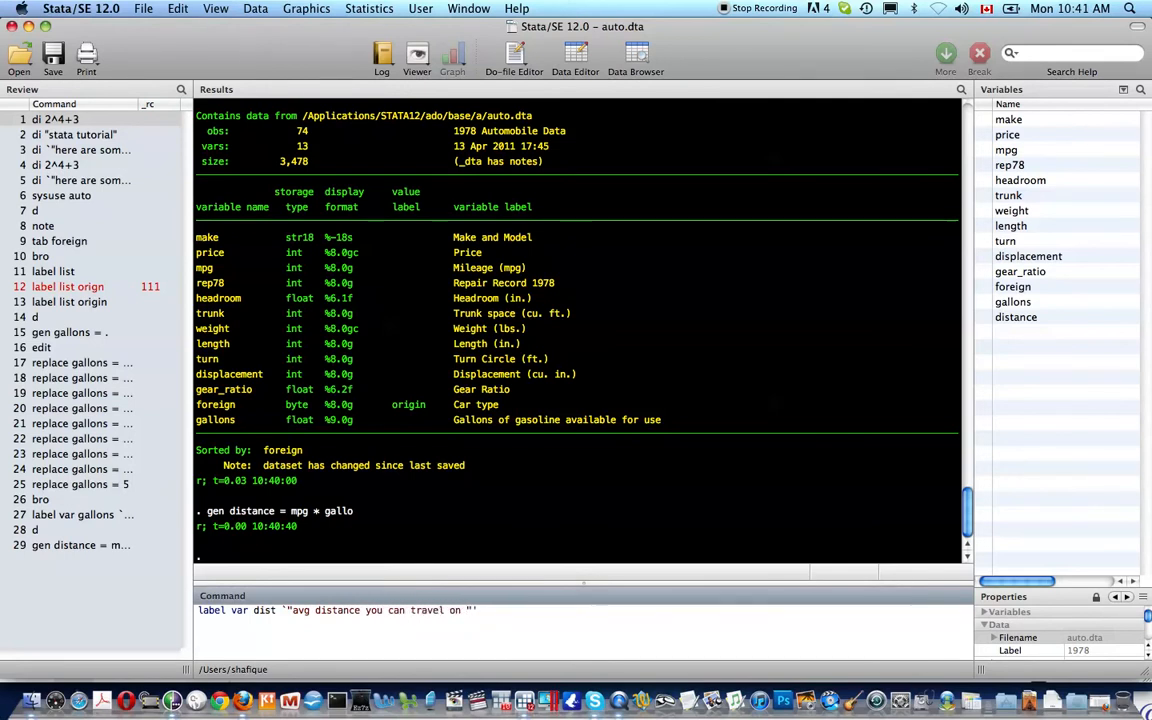
pyautogui.write('"gallons"')
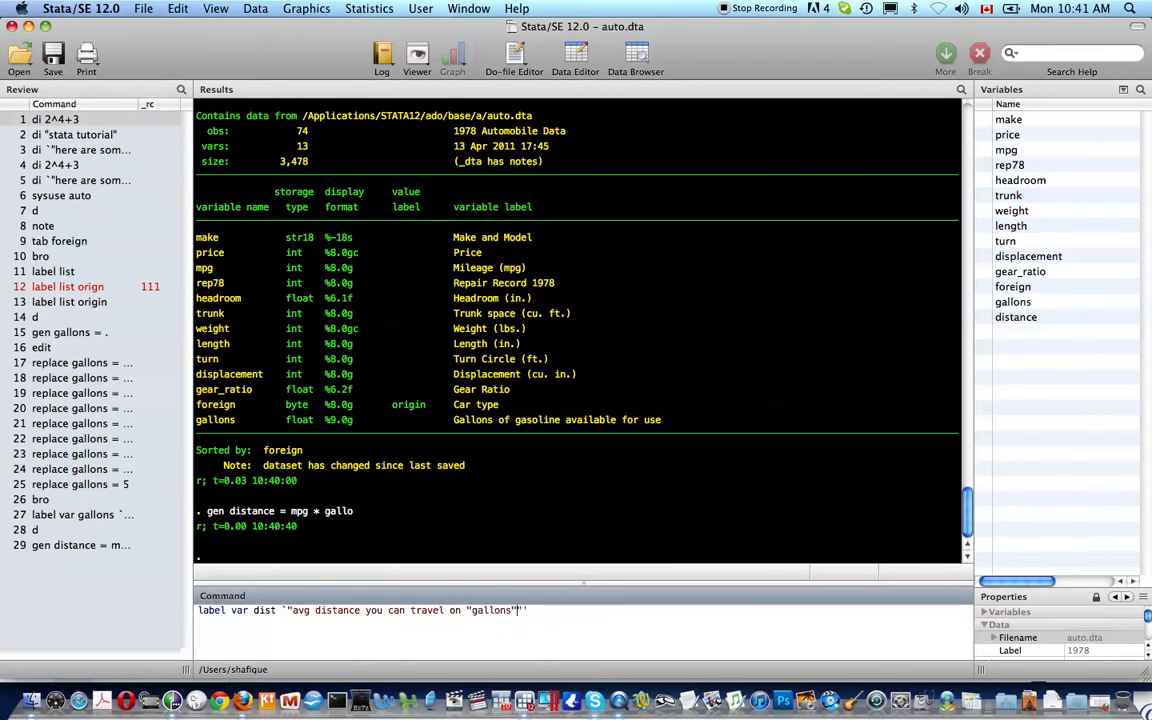
pyautogui.press('Return')
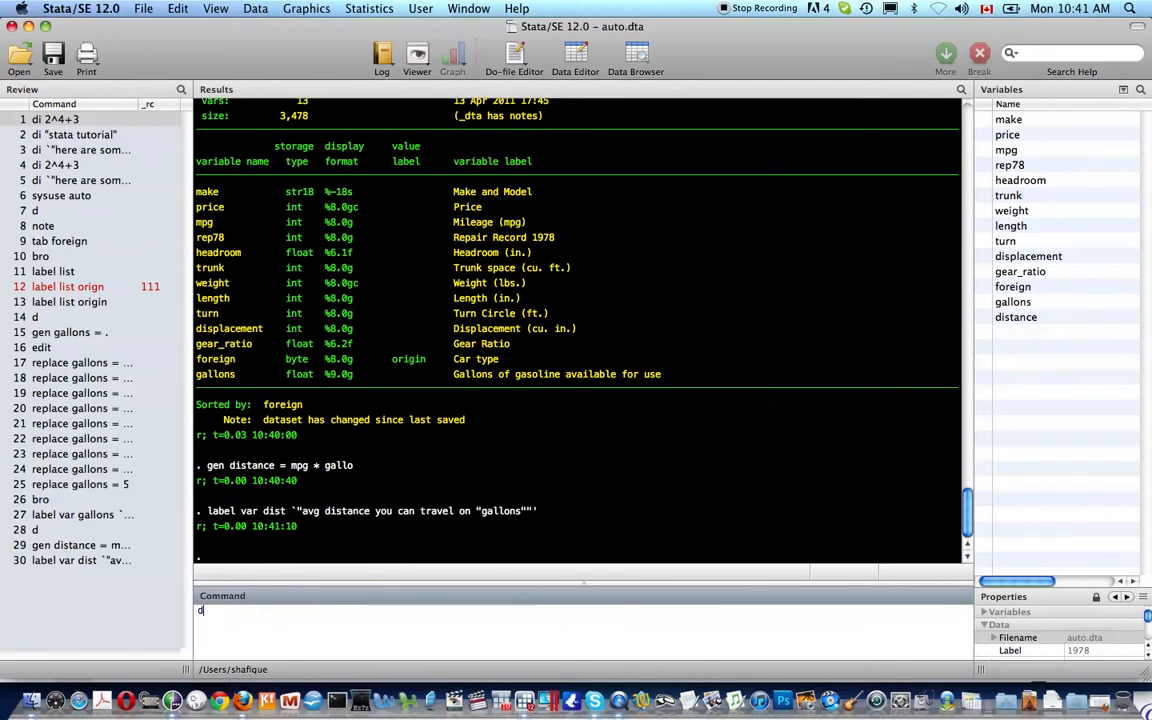
# Describe the dataset again with d to check the variable label of distance.
pyautogui.write('d')
pyautogui.press('Return')
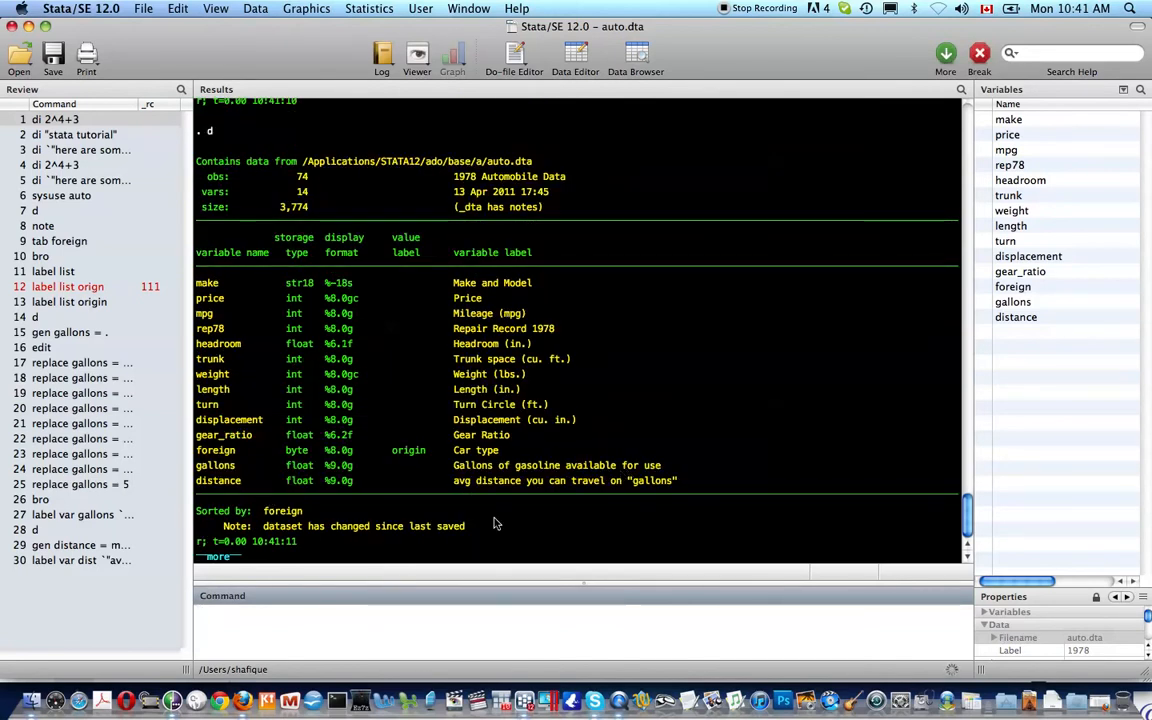
pyautogui.press('Return')
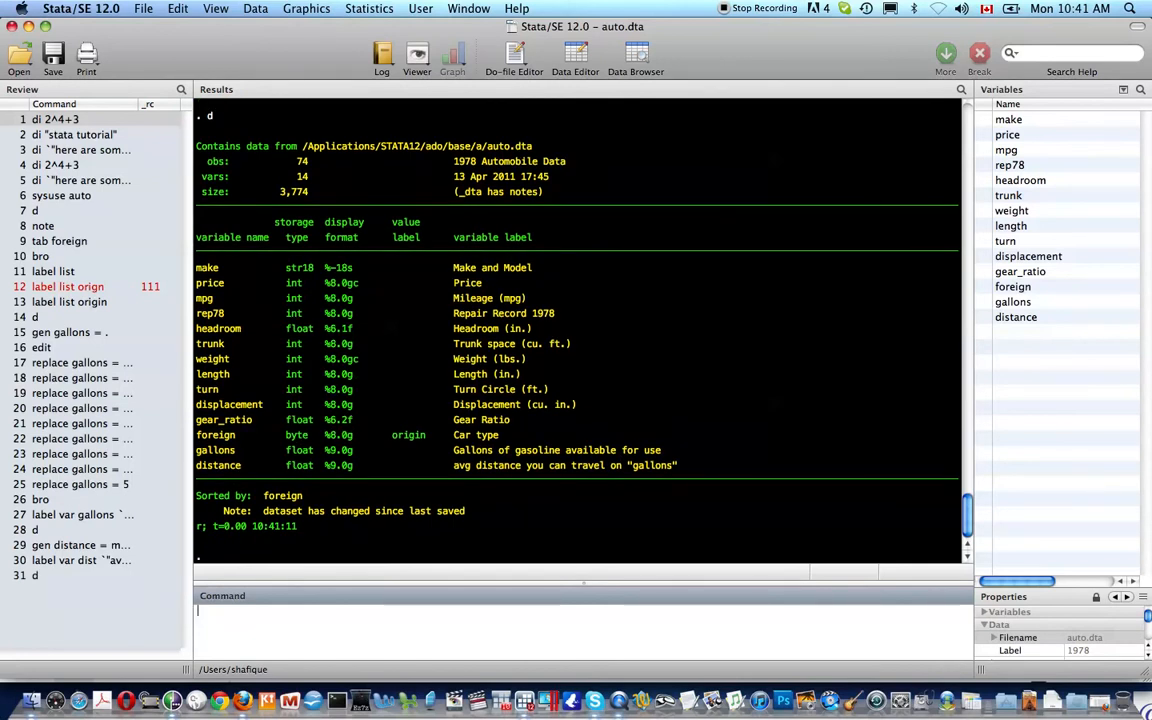
# Browse the dataset with bro to inspect the values of distance, and close the data browser.
pyautogui.write('bro')
pyautogui.press('Return')
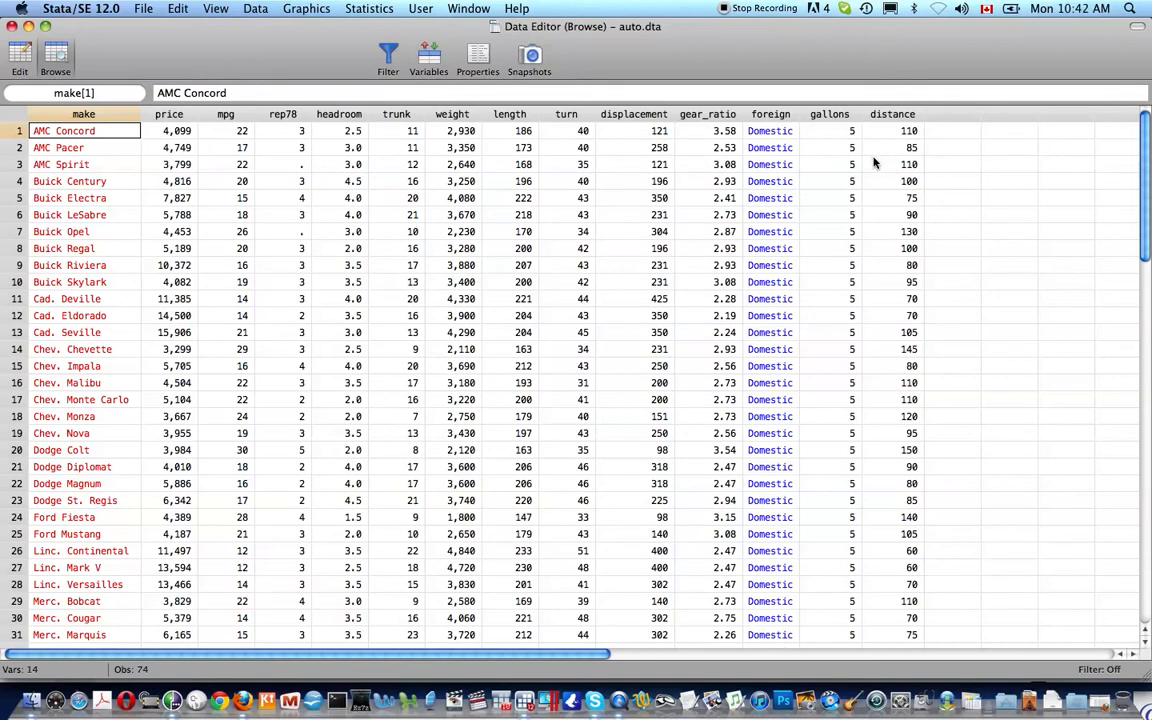
pyautogui.press('super+w')
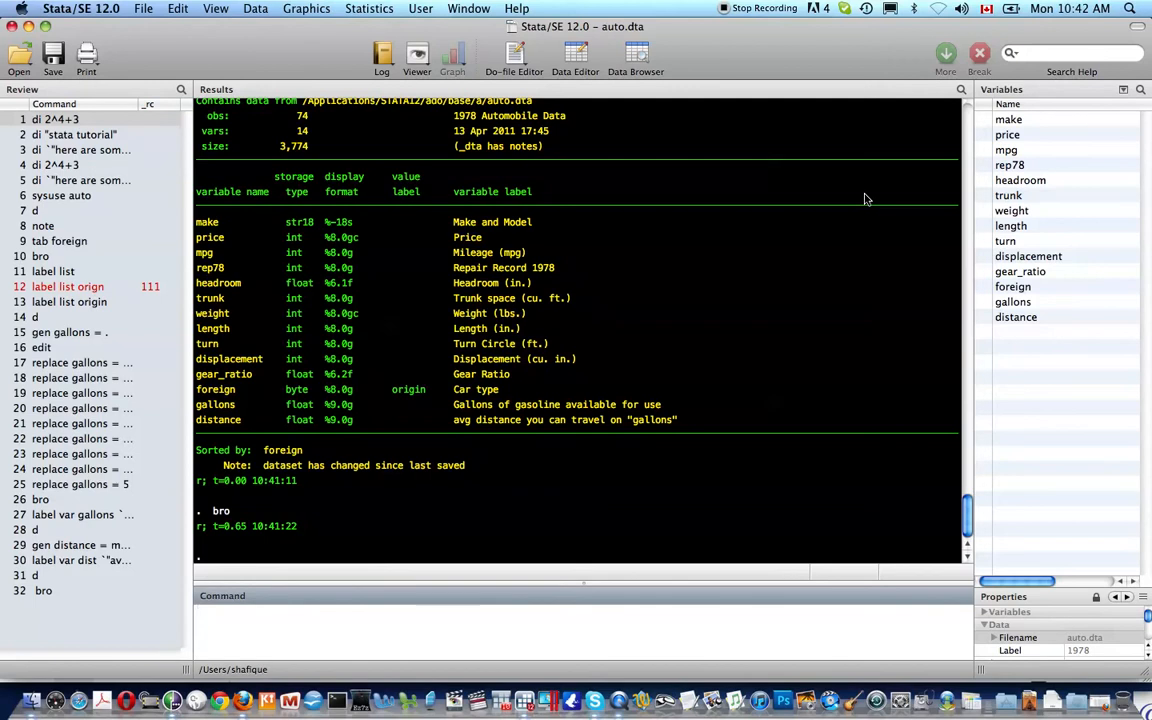
# Summarize distance with sum distance, and count the dataset's observations with count.
pyautogui.write('sum distance')
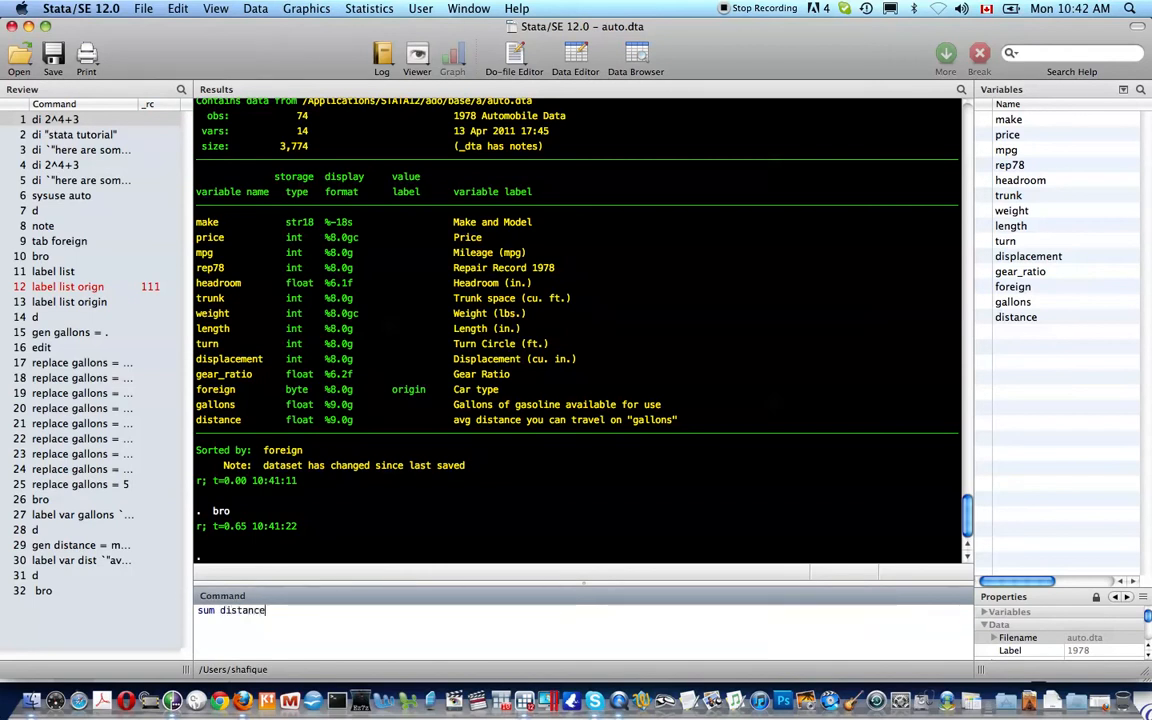
pyautogui.press('Return')
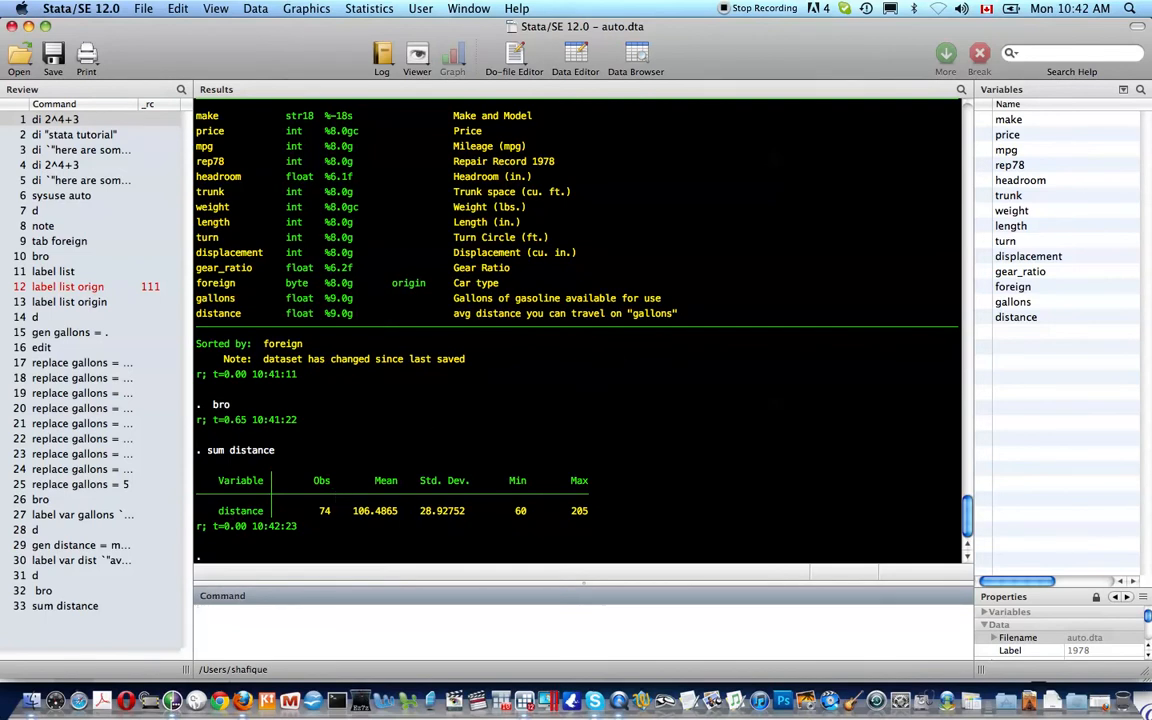
pyautogui.write('count')
pyautogui.press('Return')
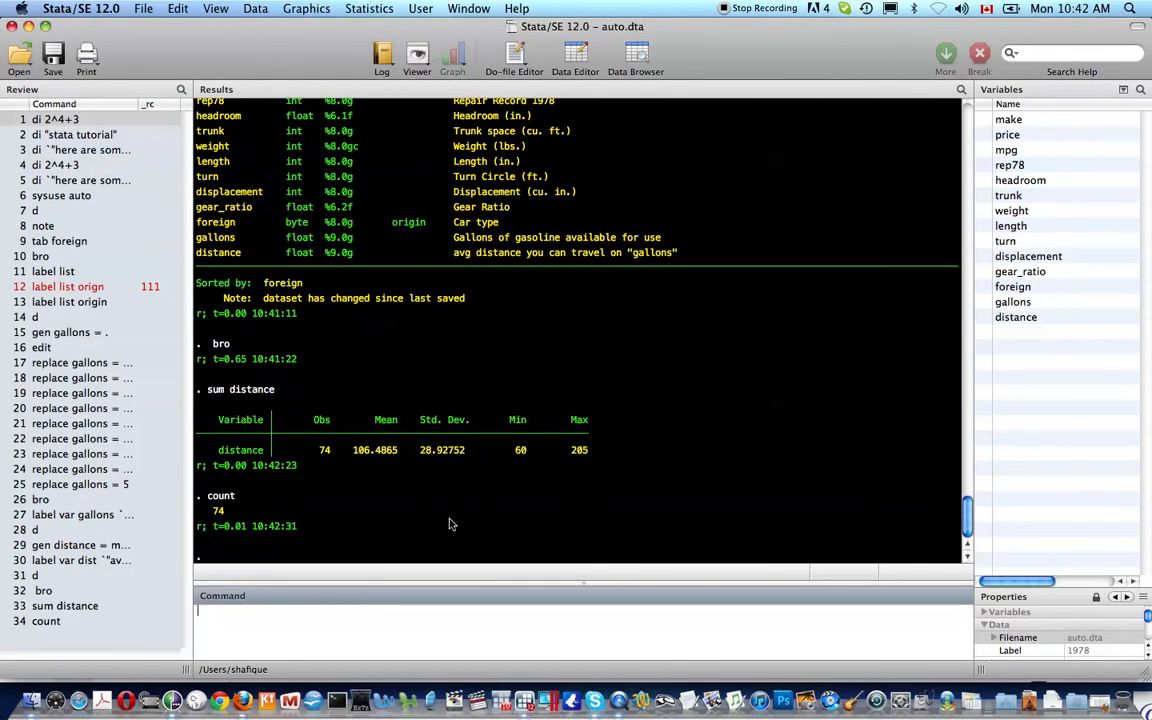
# Rerun the summary of distance with the detail option as sum distance, d.
pyautogui.press('pageup')
pyautogui.press('pagedown')
pyautogui.press('pageup')
pyautogui.press('pageup')
pyautogui.write(', d')
pyautogui.press('Return')
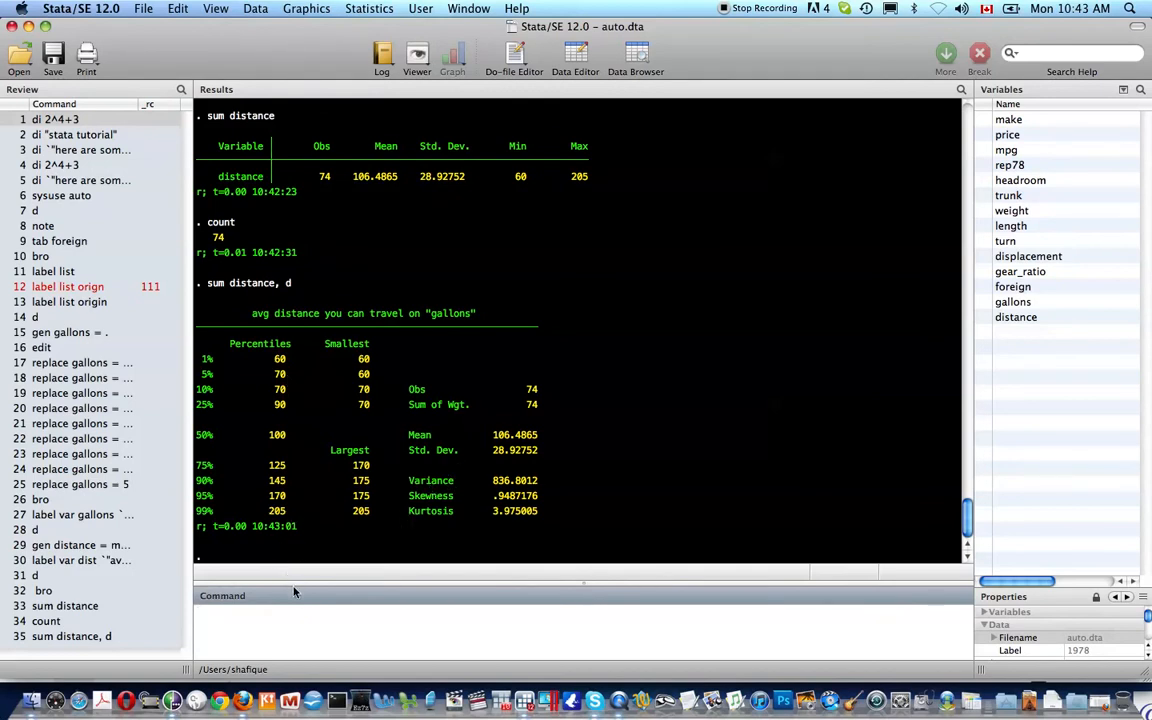
# Summarize gallons in detail with sum gall,d, and summarize mpg with sum mpg.
pyautogui.write('sum gall,d')
pyautogui.press('Return')
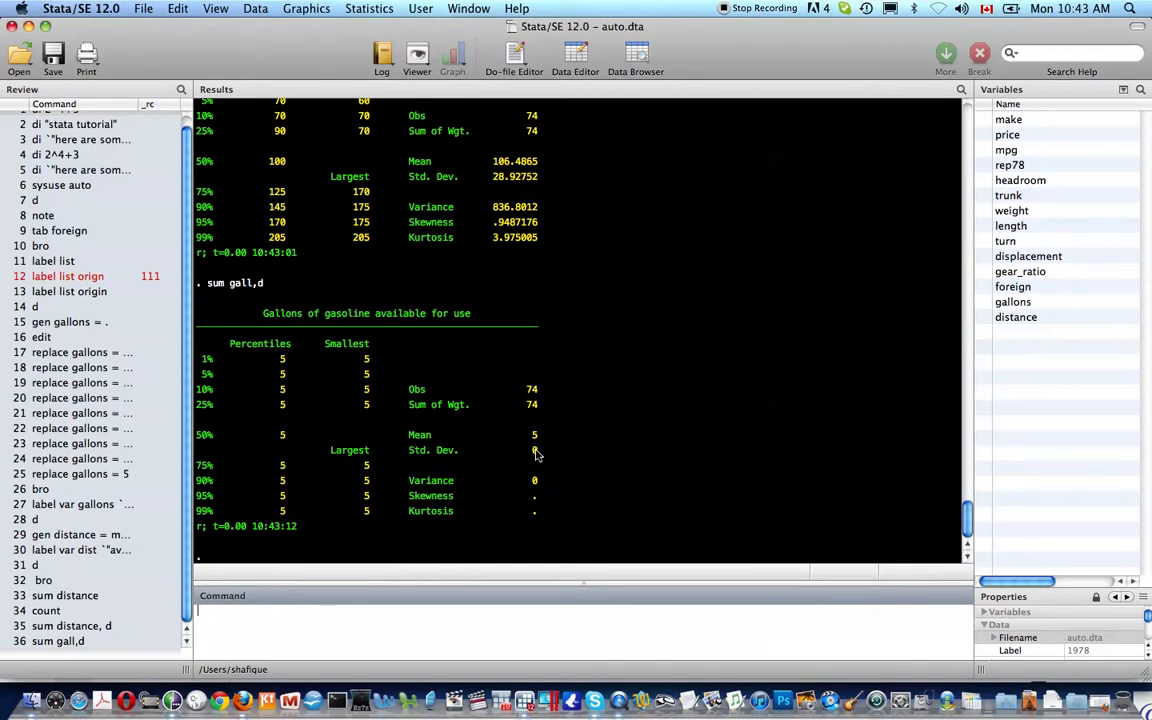
pyautogui.write('sum mpg')
pyautogui.press('Return')
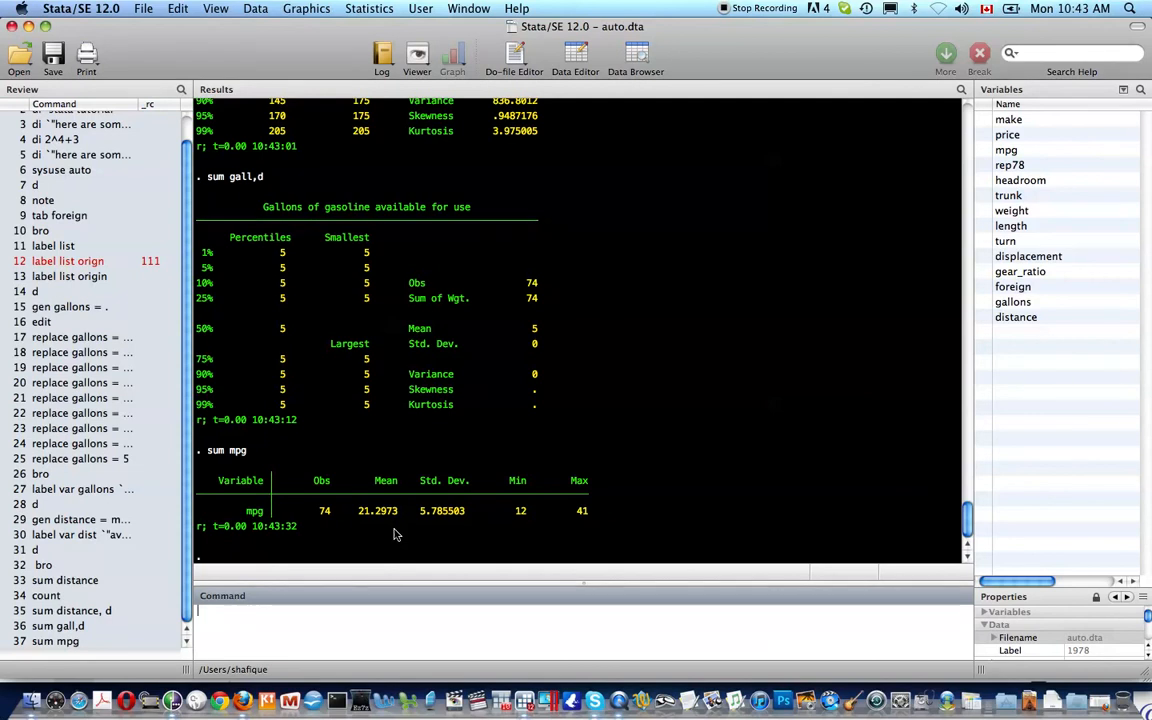
# Try to summarize mpg for domestic cars using a single equals sign: sum mpg if foreign = 0.
pyautogui.press('Up')
pyautogui.write('if')
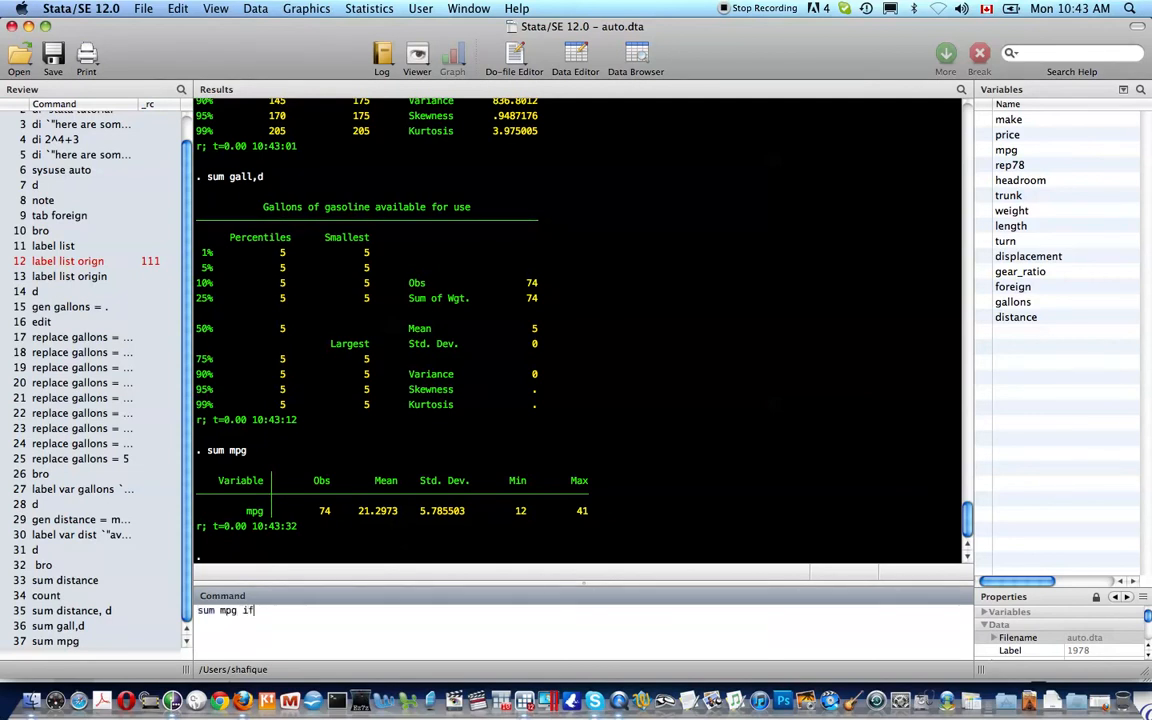
pyautogui.write(' foreign = 0')
pyautogui.press('Return')
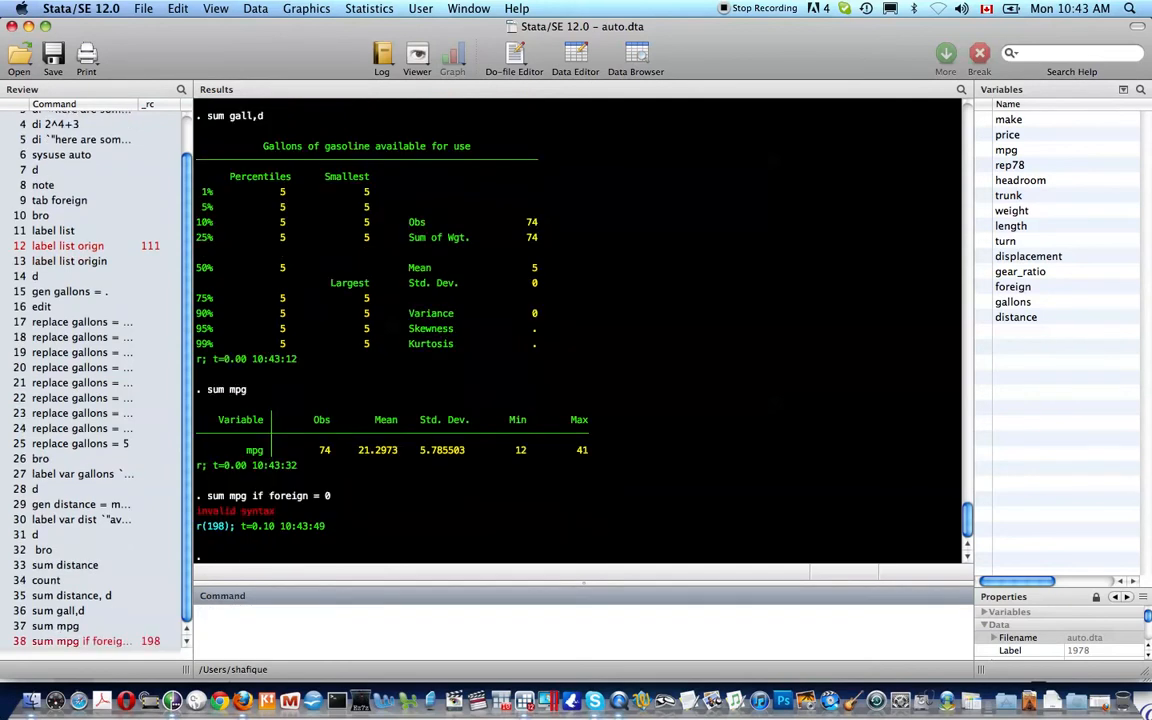
# Correct the condition to a double equals sign and run sum mpg if foreign == 0.
pyautogui.press('pageup')
pyautogui.press('Left')
pyautogui.press('Left')
pyautogui.press('Left')
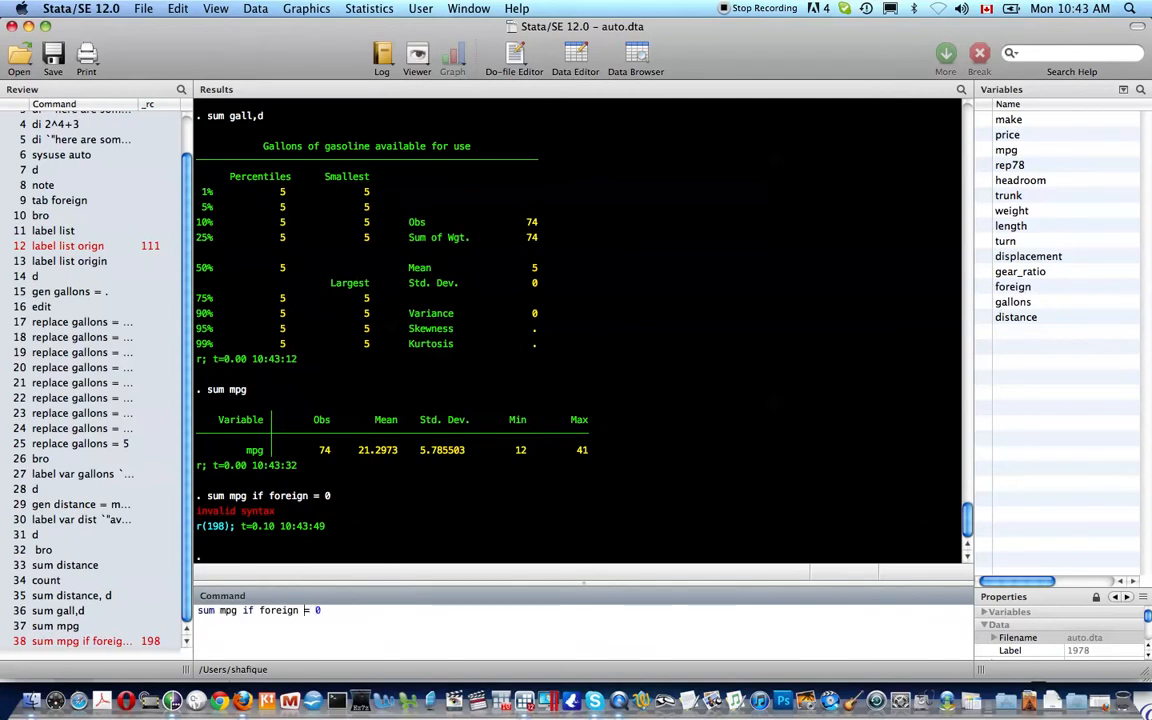
pyautogui.write('=')
pyautogui.press('Return')
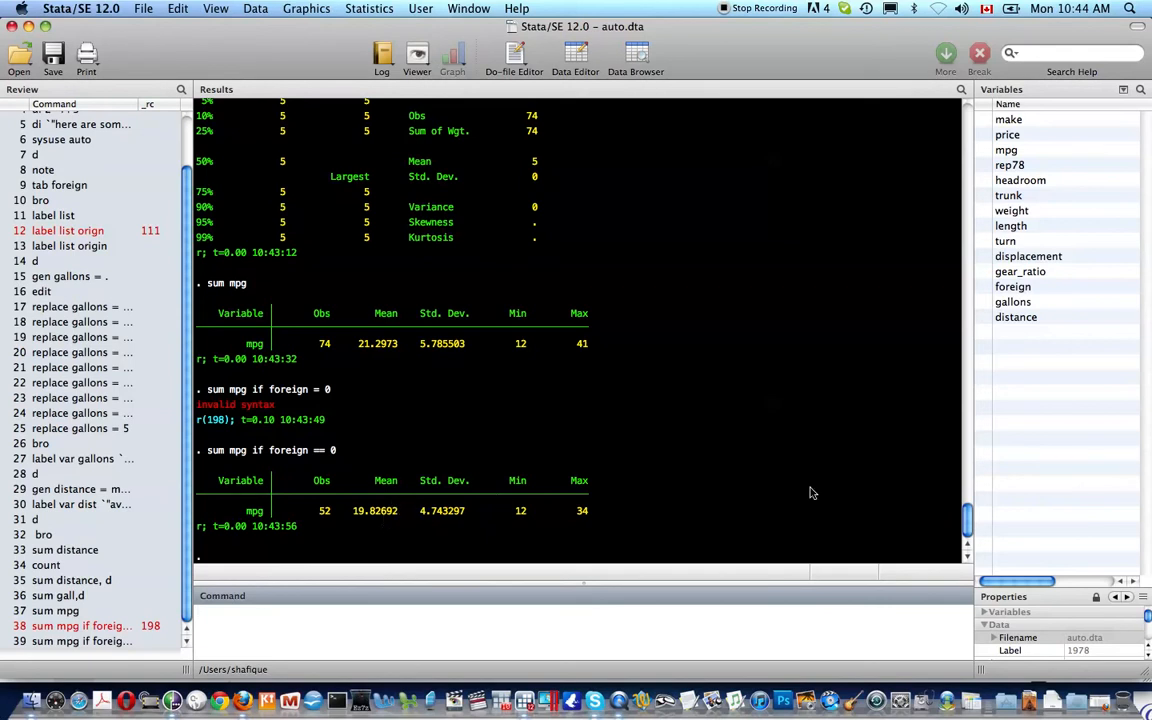
# Summarize mpg for foreign cars by running the previous command with the condition foreign == 1.
pyautogui.press('pageup')
pyautogui.press('BackSpace')
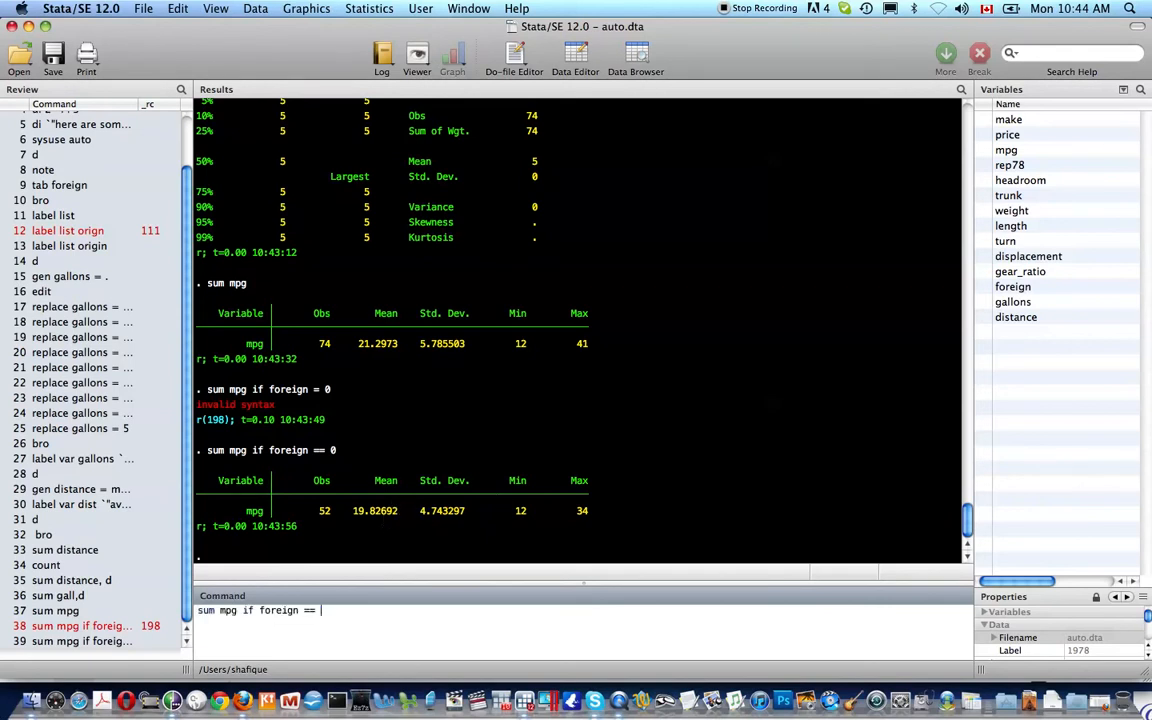
pyautogui.write('1')
pyautogui.press('Return')
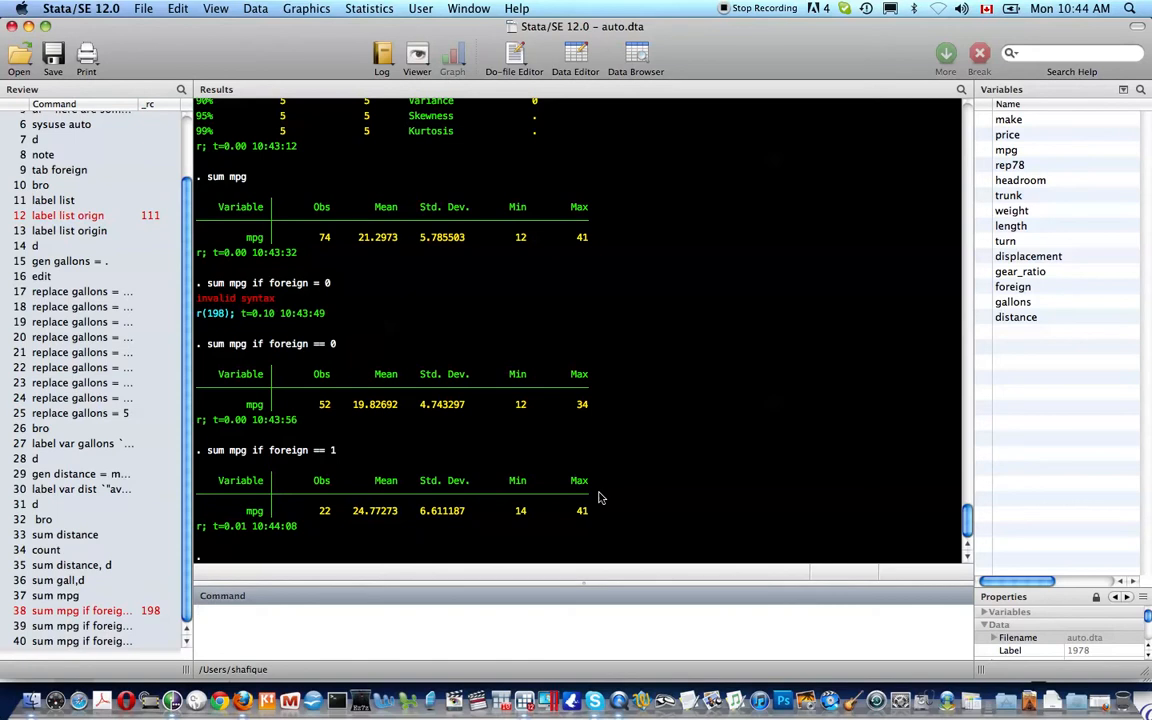
# Summarize mpg for each car type with bys foreign : sum mpg, and repeat the grouped summary with the detail option.
pyautogui.write('bys foreign :')
pyautogui.write('sum mpg')
pyautogui.press('Return')
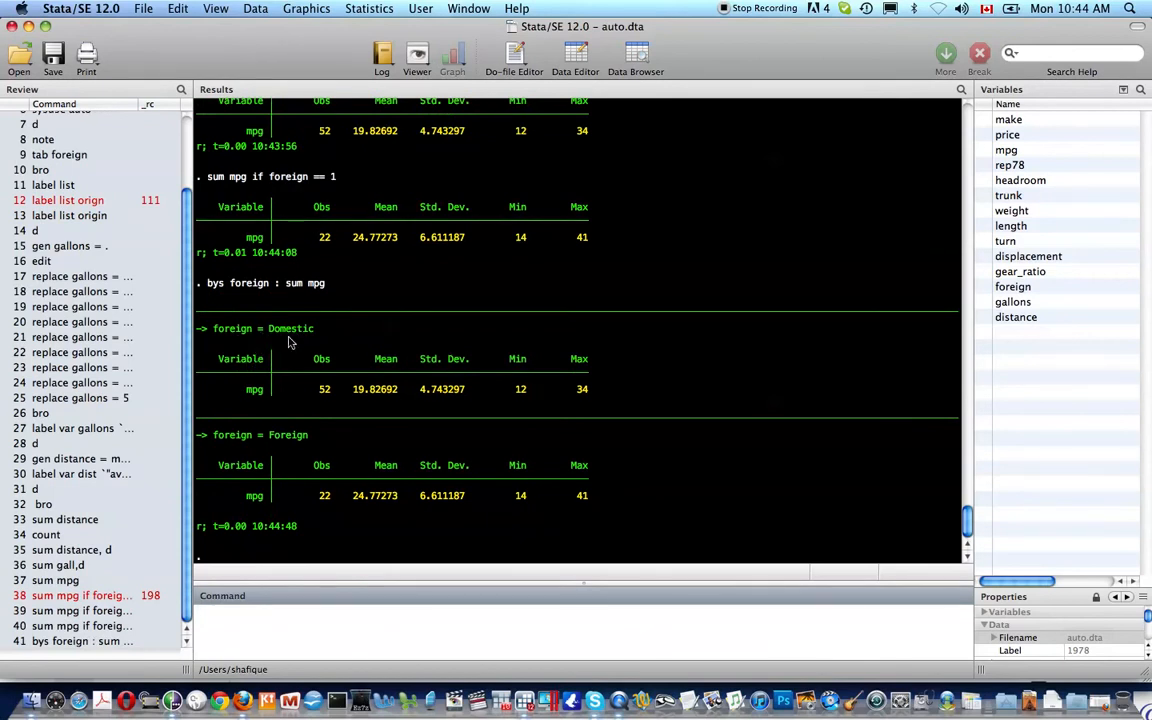
pyautogui.scroll(1, 345, 355)
pyautogui.scroll(2, 372, 397)
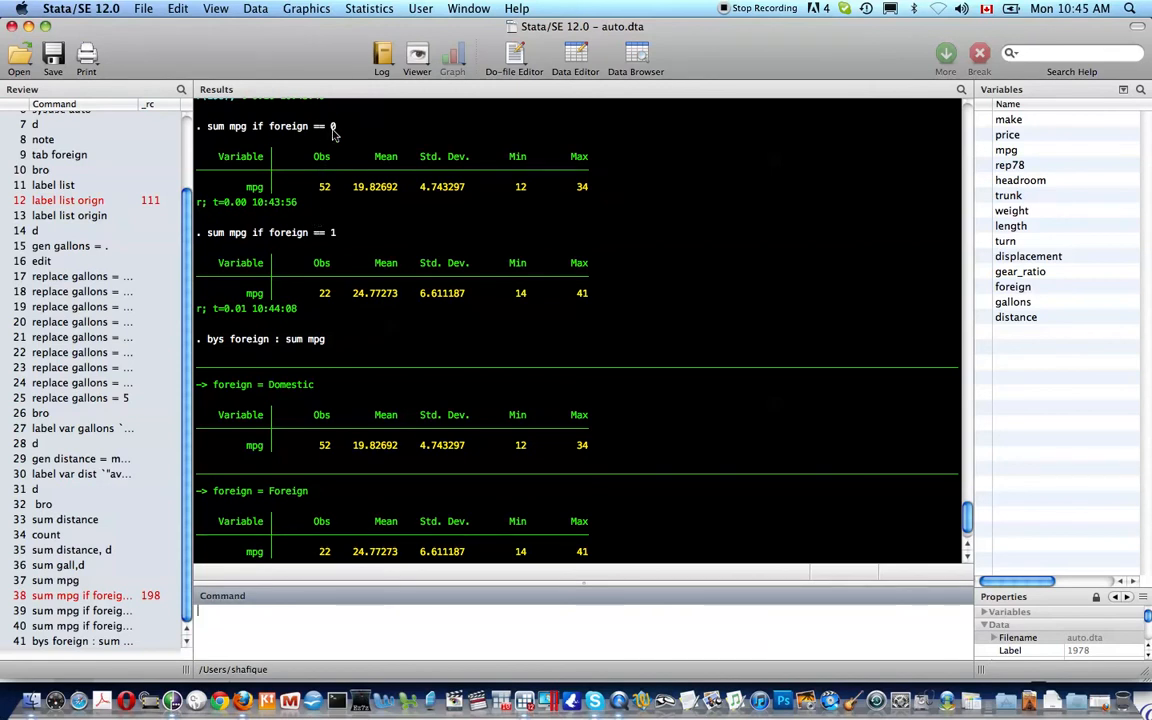
pyautogui.scroll(-1, 336, 341)
pyautogui.scroll(-2, 336, 341)
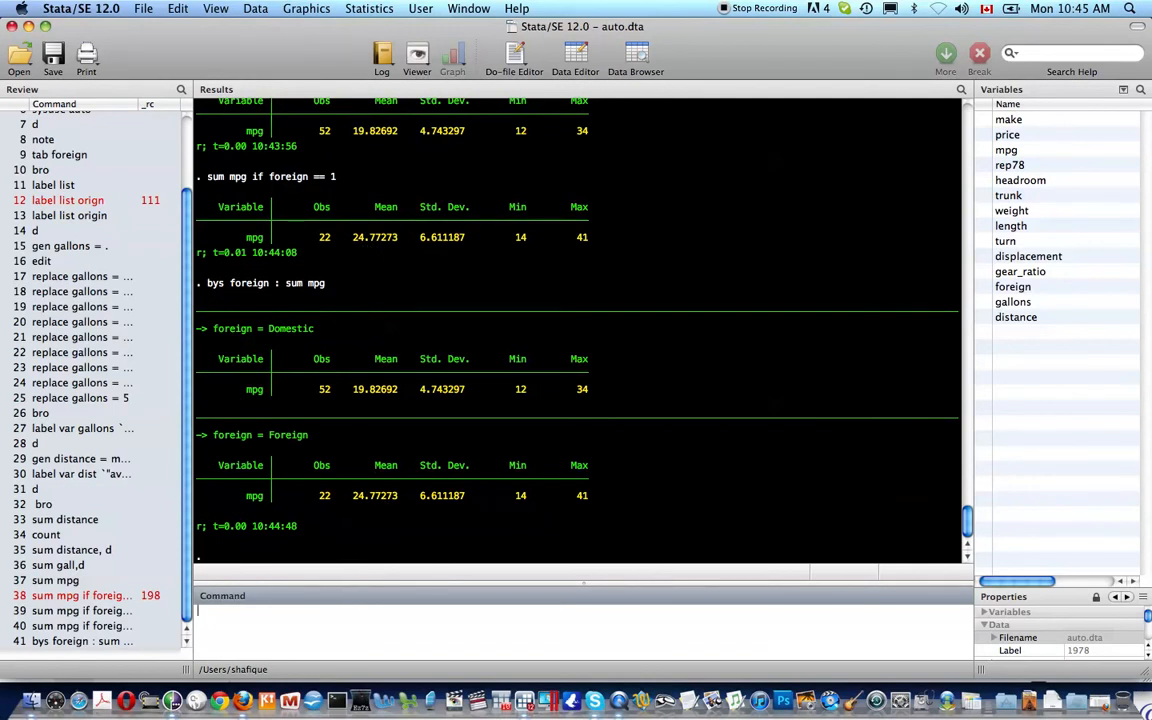
pyautogui.press('pageup')
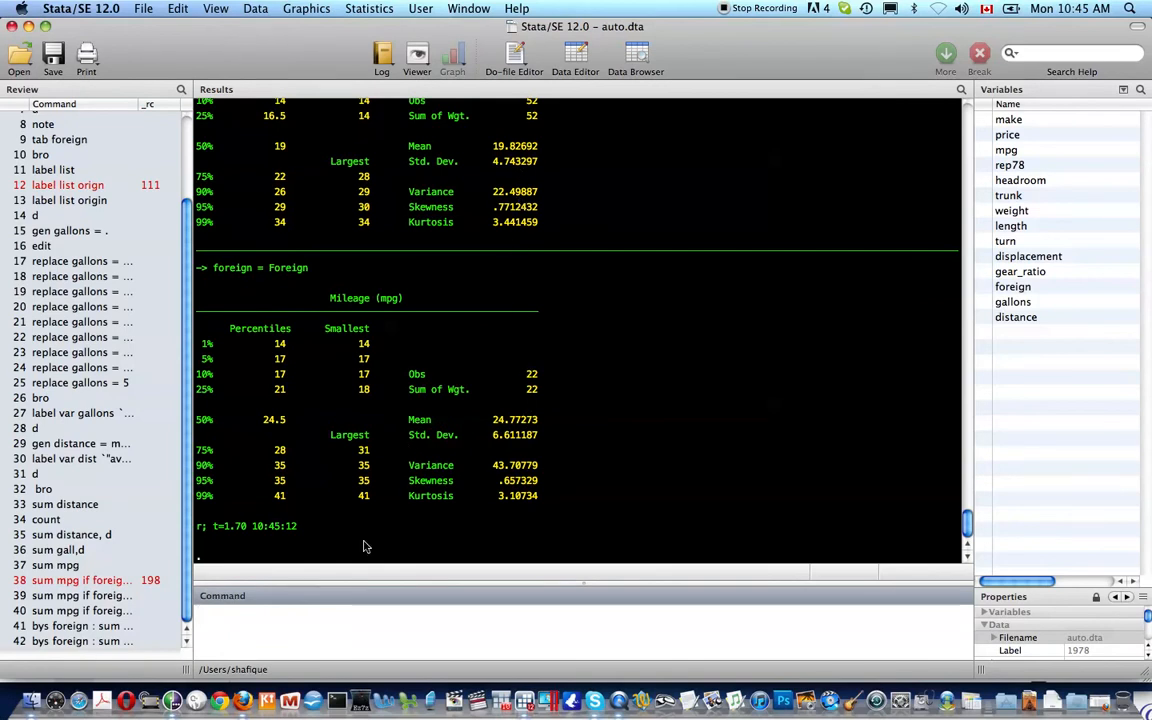
# Summarize mpg with sum mpg and list its stored r() results with return list.
pyautogui.write('sum')
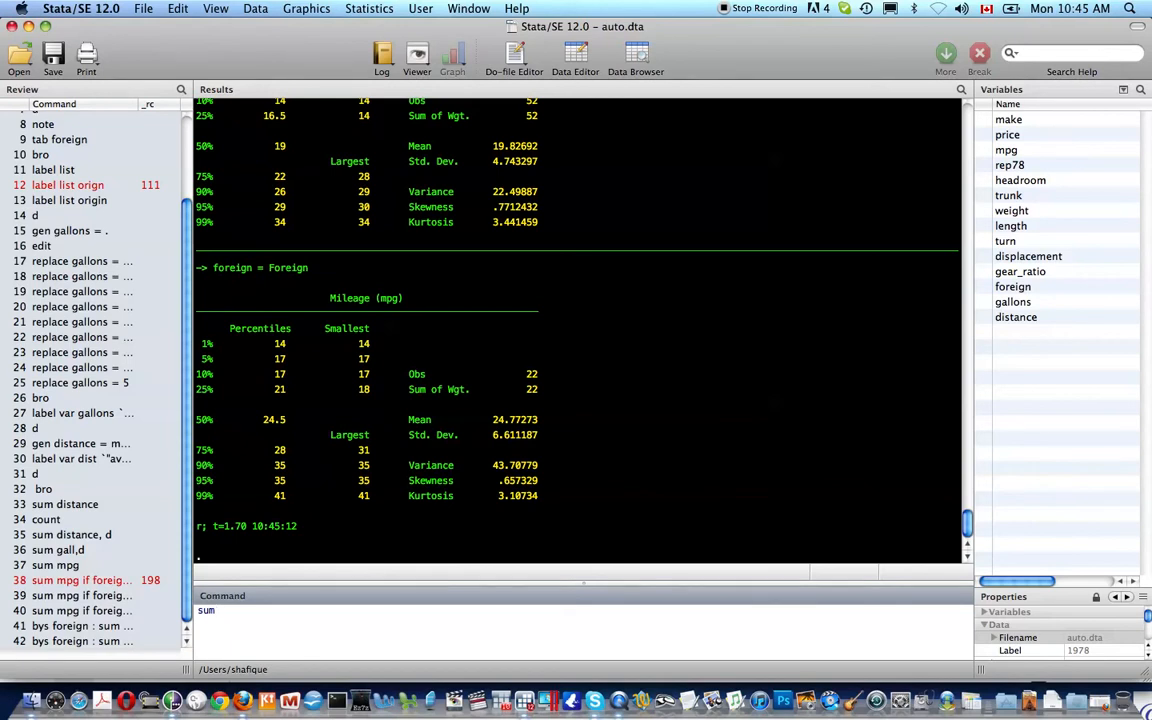
pyautogui.write('mpg')
pyautogui.press('Return')
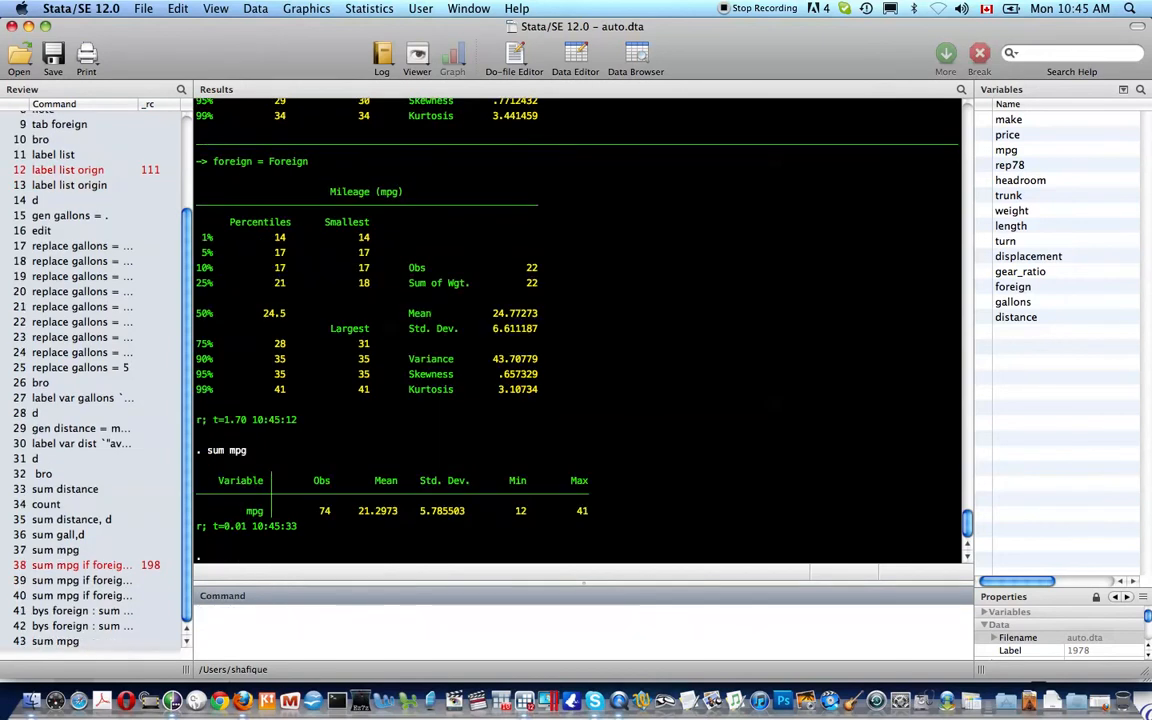
pyautogui.write('return list')
pyautogui.press('Return')
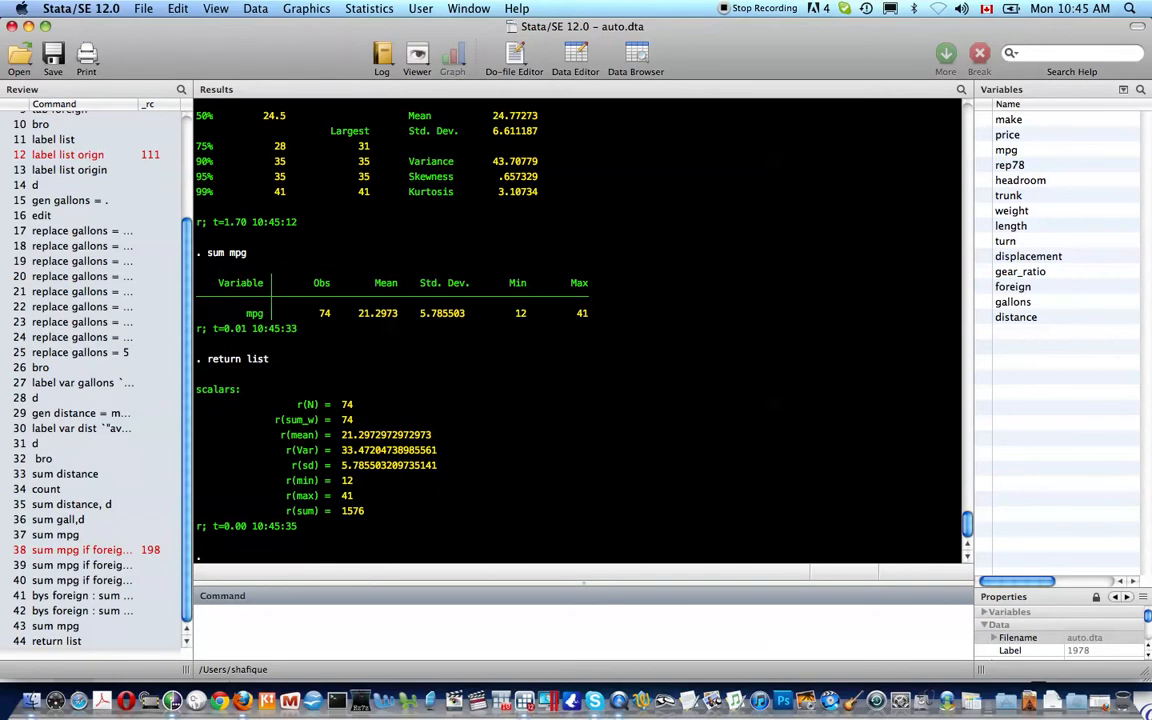
# List the stored e() and s() results with ereturn list and sreturn list.
pyautogui.write('ereturn list')
pyautogui.press('Return')
pyautogui.write('sreturn list')
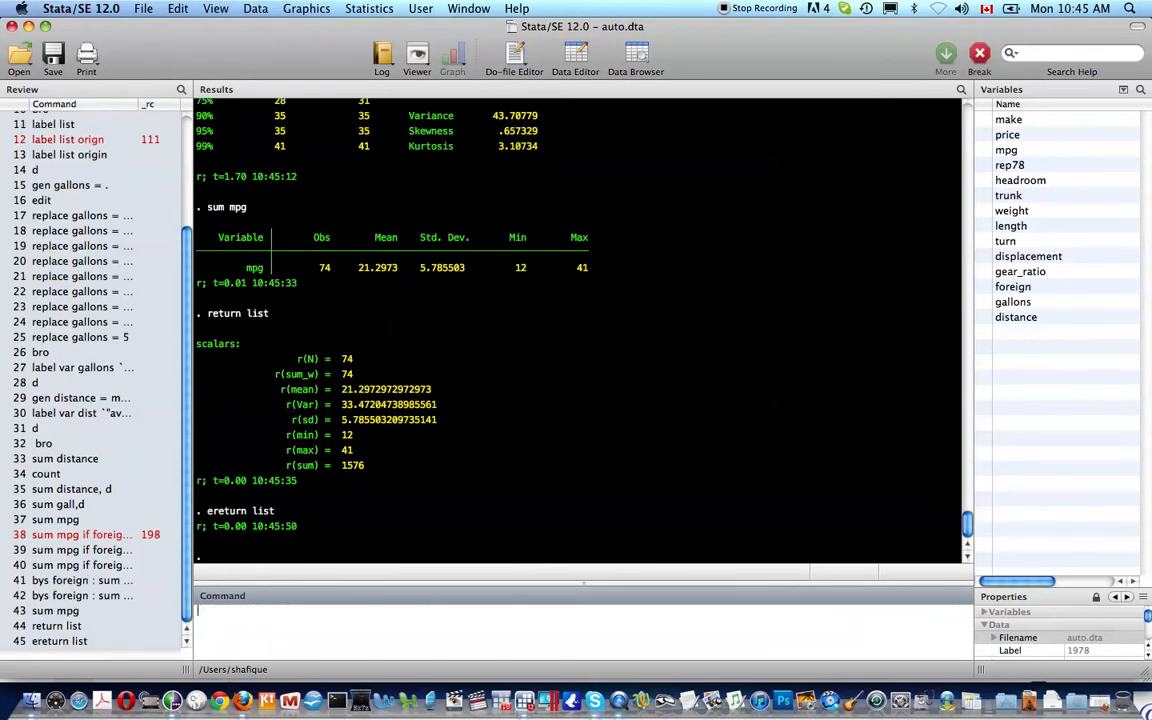
pyautogui.press('Return')
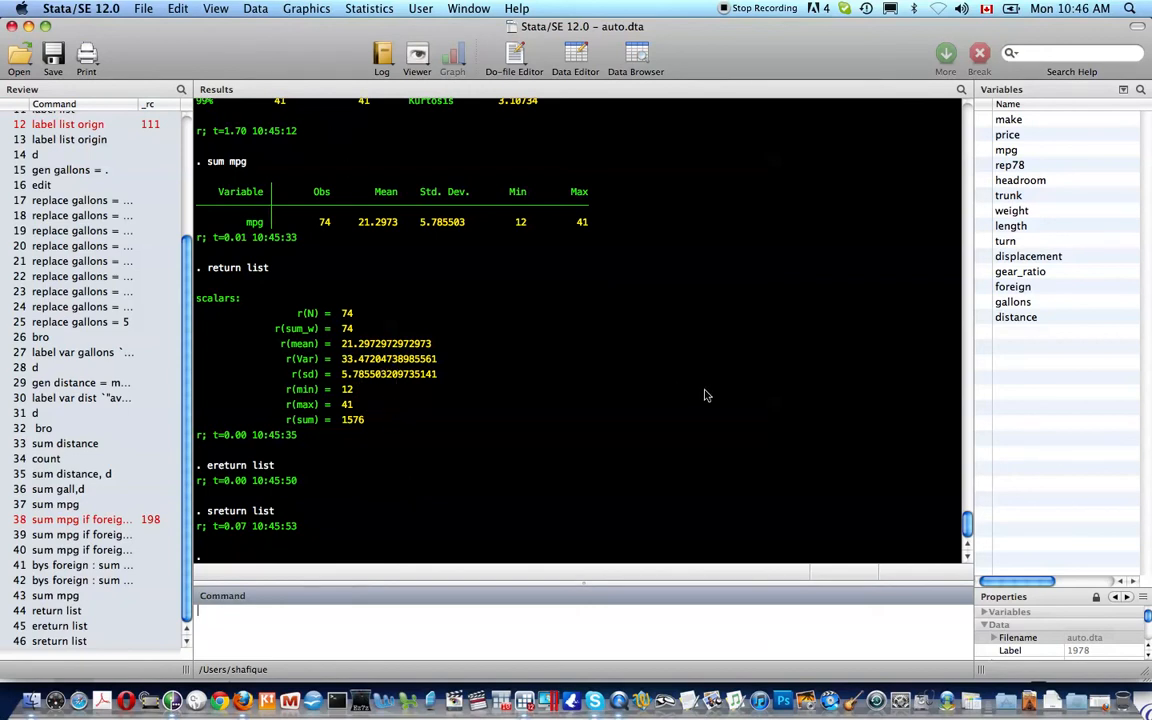
# Display the stored mean with di r(mean) and compare it with the mean in the mpg summary table.
pyautogui.write('di r(mean)')
pyautogui.press('Return')
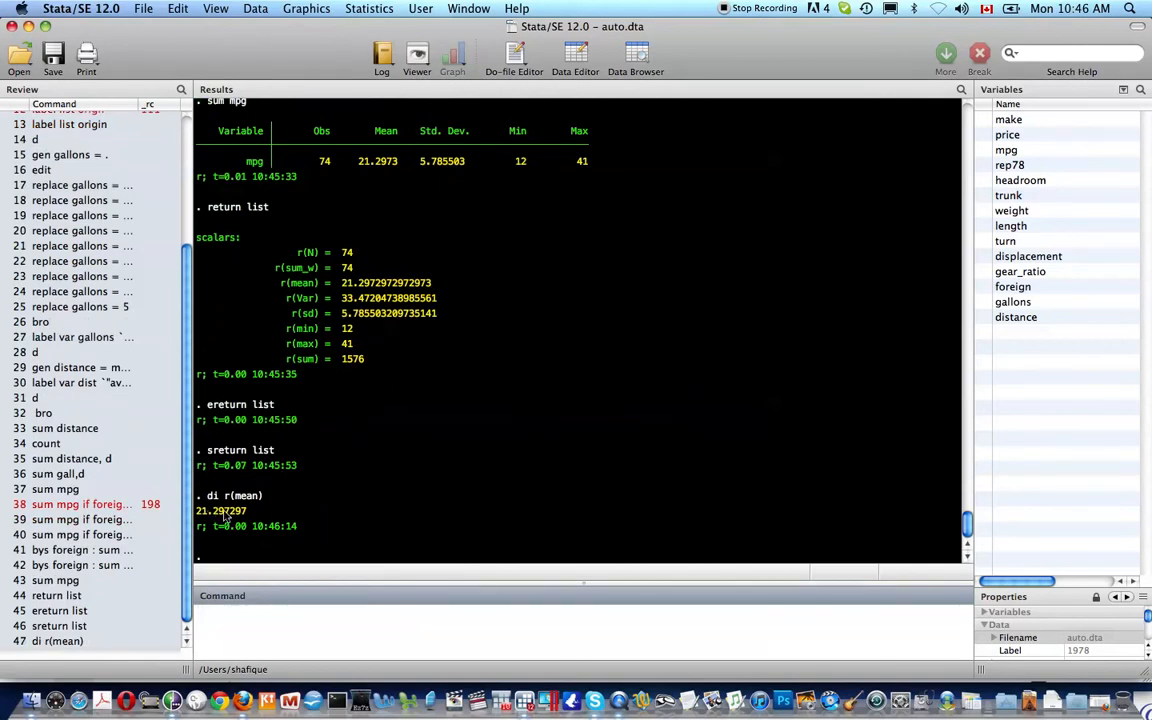
pyautogui.scroll(2, 380, 242)
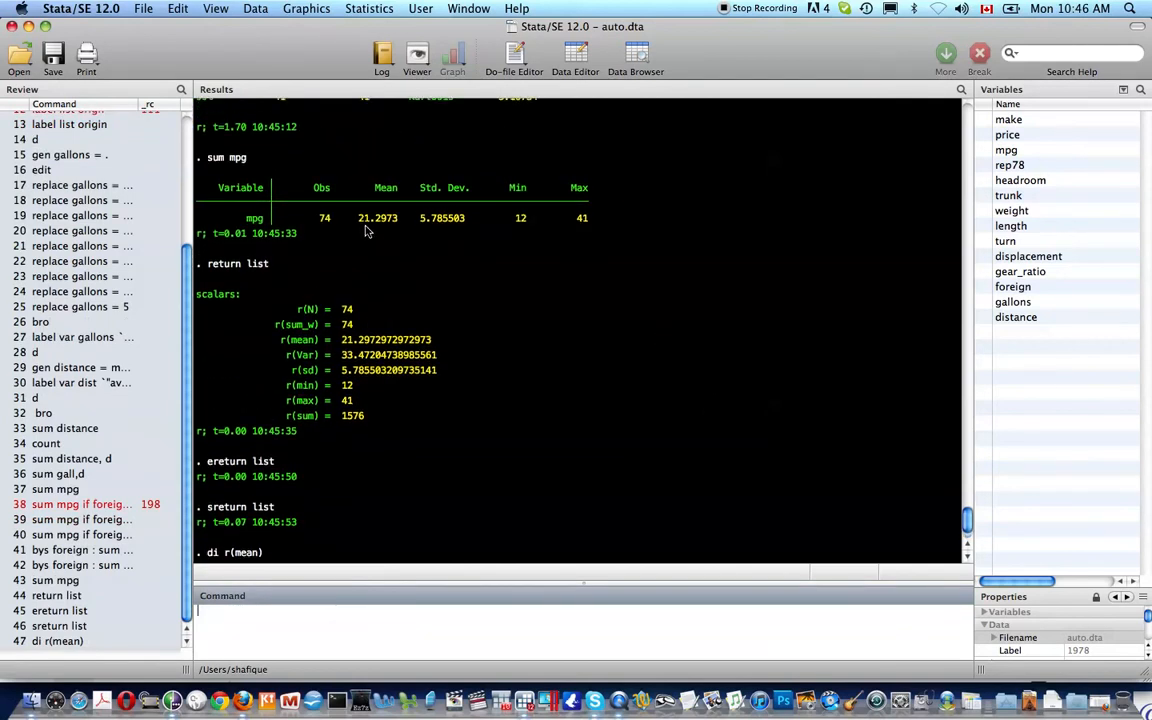
pyautogui.moveTo(355, 218); pyautogui.dragTo(405, 226)
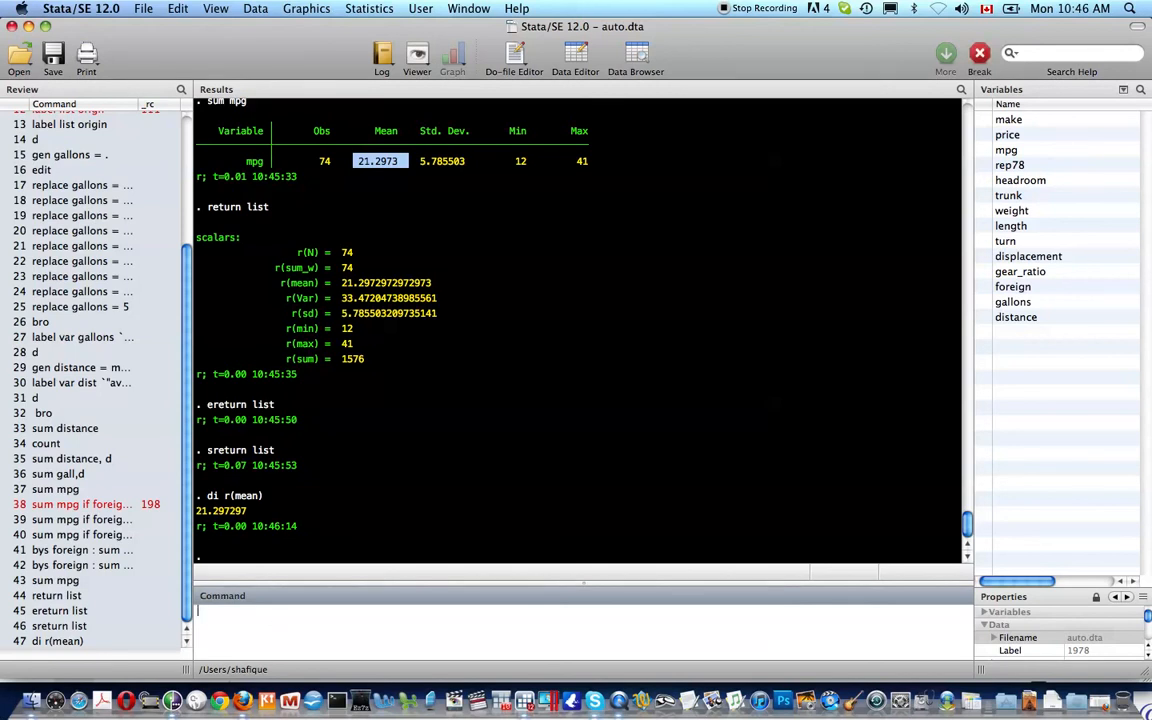
# Describe the dataset with d and list the results it stores with return list.
pyautogui.write('d')
pyautogui.press('Return')
pyautogui.press('space')
pyautogui.write('return list')
pyautogui.press('Return')
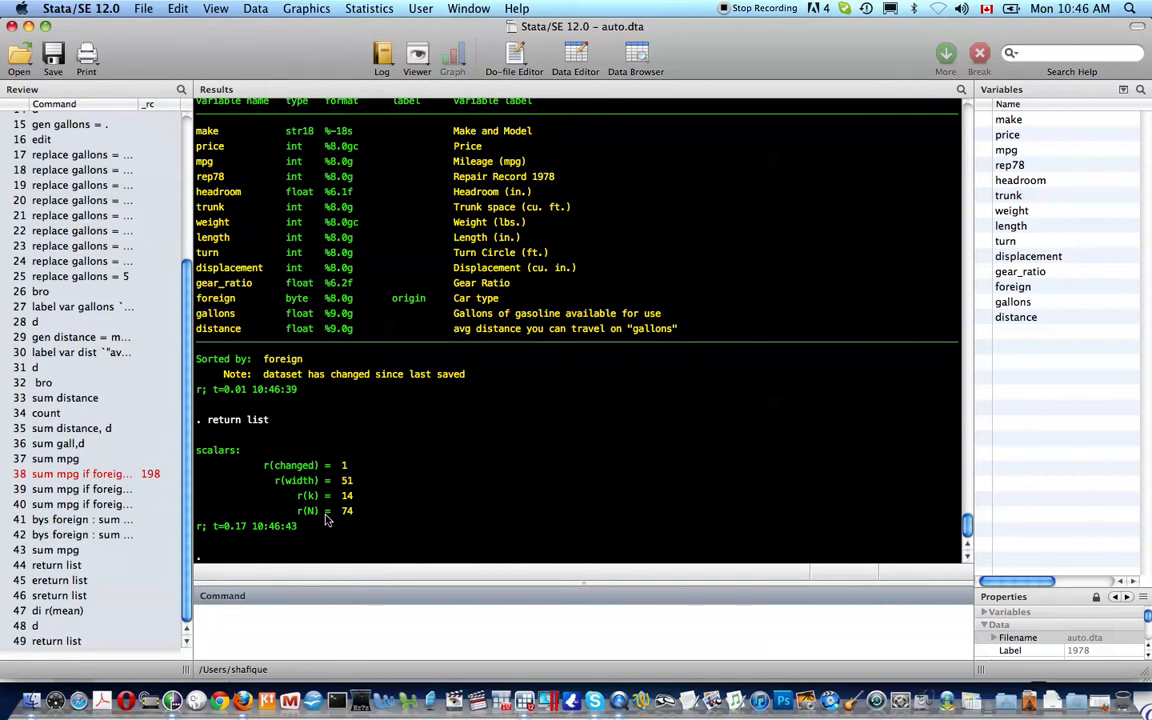
# Open the data with bro, close the browser, and check the stored results again with return list.
pyautogui.write('bro')
pyautogui.press('Return')
pyautogui.press('super+w')
pyautogui.write('return list')
pyautogui.press('Return')
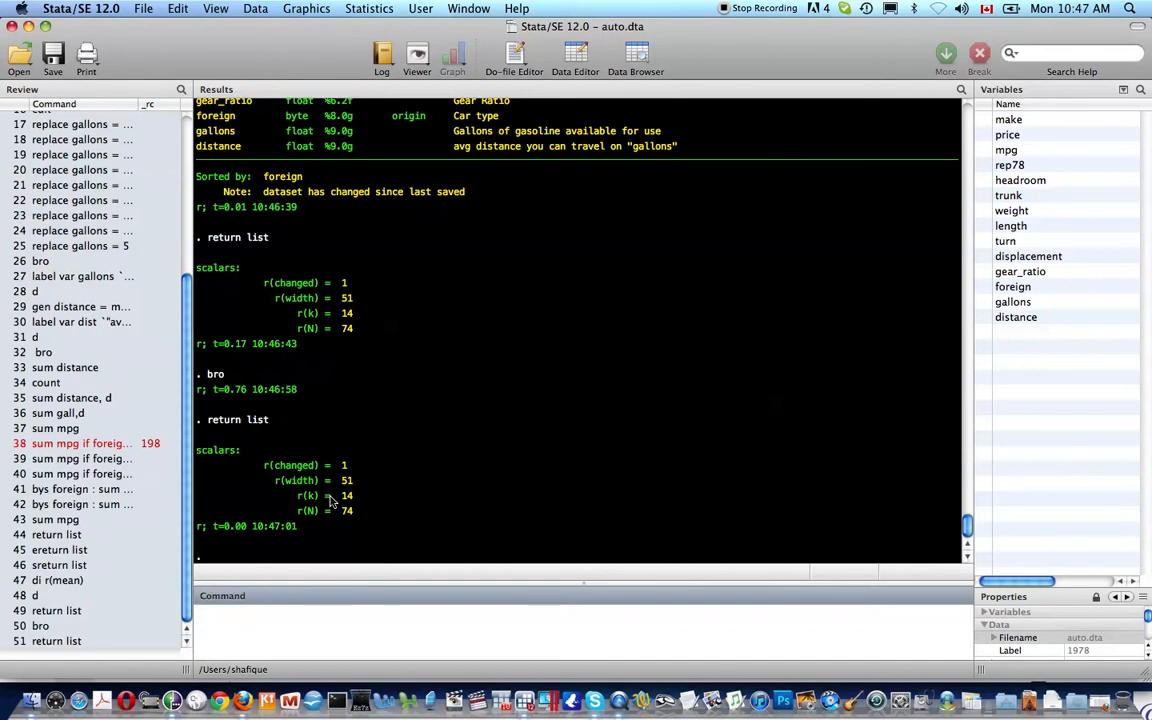
# Rerun sum mpg to restore its r() results, and list them with return list.
pyautogui.write('sum mp')
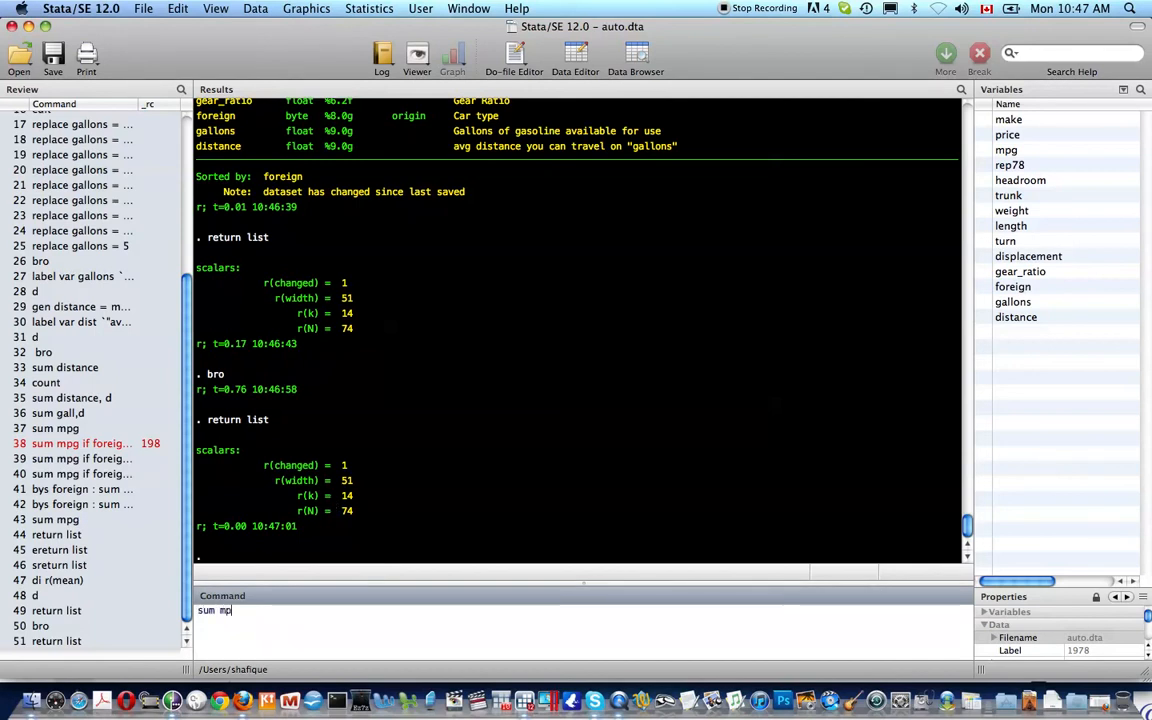
pyautogui.write('g')
pyautogui.press('Return')
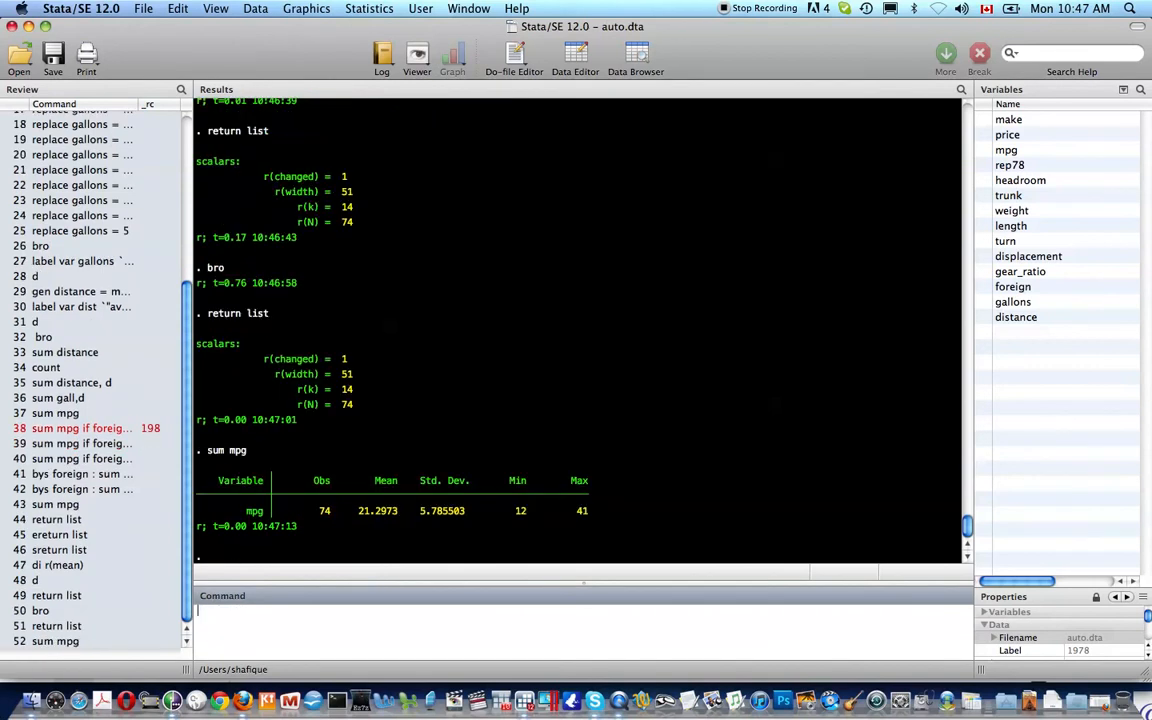
pyautogui.write('return list')
pyautogui.press('Return')
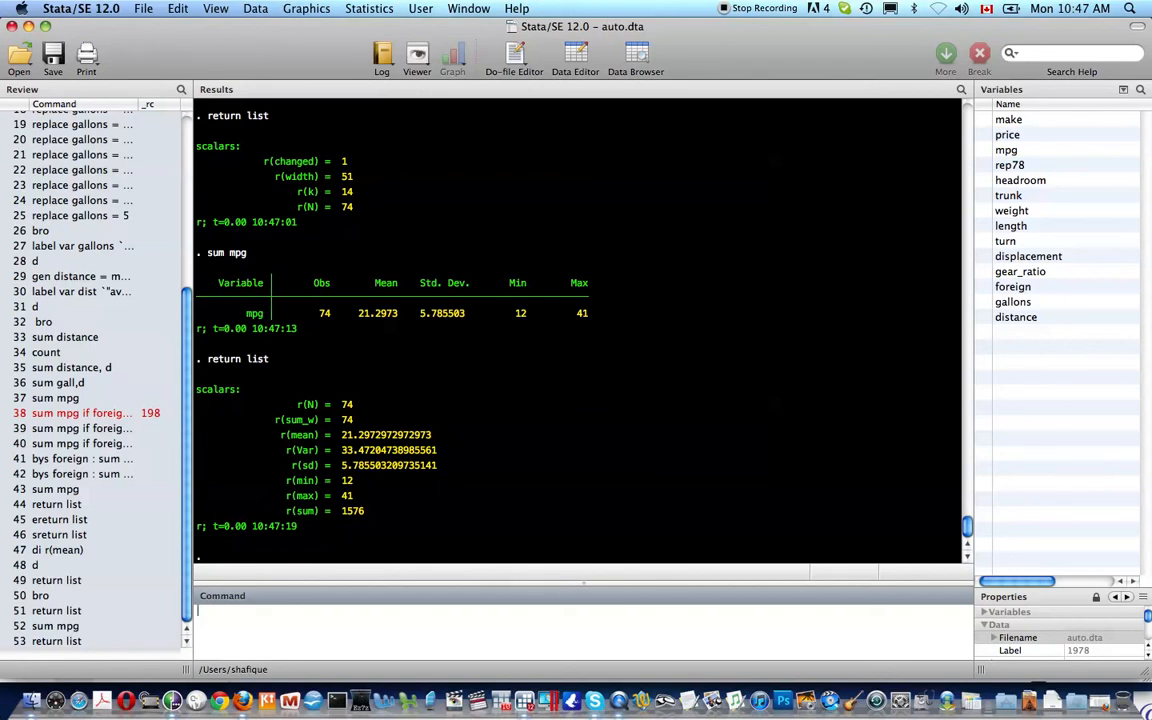
# Store the mean of mpg in a local macro with local average_mpg = r(mean).
pyautogui.write('local ')
pyautogui.write('m')
pyautogui.press('BackSpace')
pyautogui.write('mpg')
pyautogui.press('BackSpace')
pyautogui.press('BackSpace')
pyautogui.press('BackSpace')
pyautogui.write('average_mpg = r(mean)')
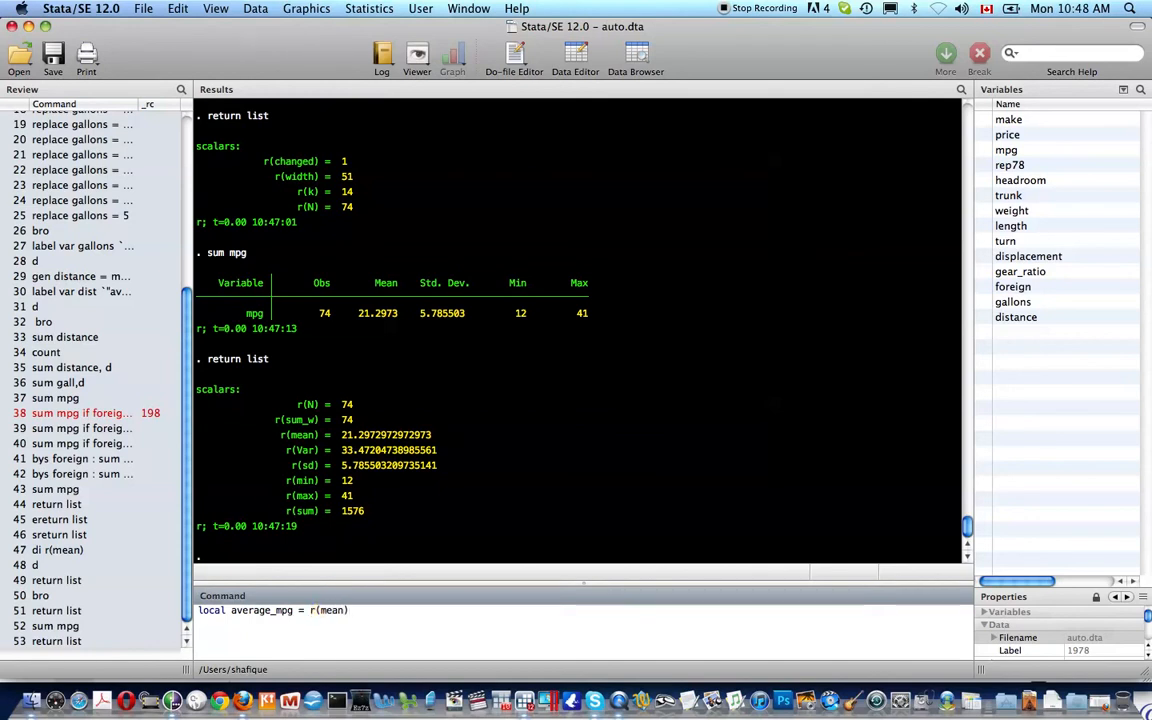
pyautogui.press('Return')
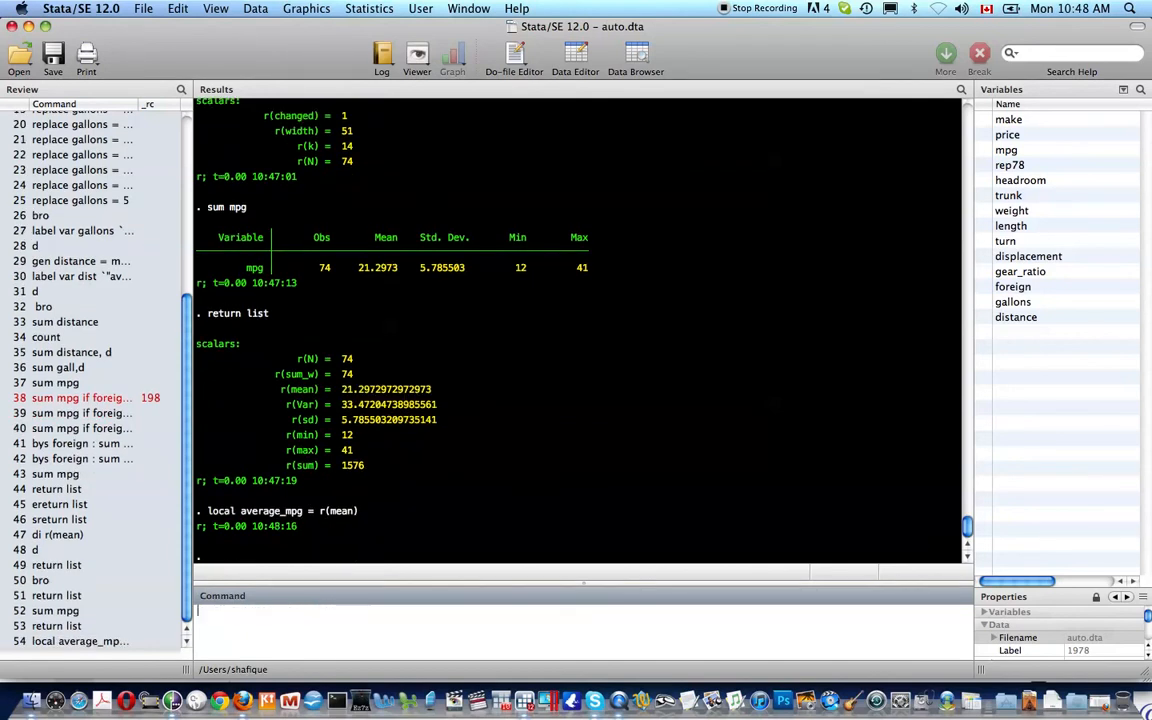
# Try to display the local macro without macro quotes using di average_mpg.
pyautogui.write('di ')
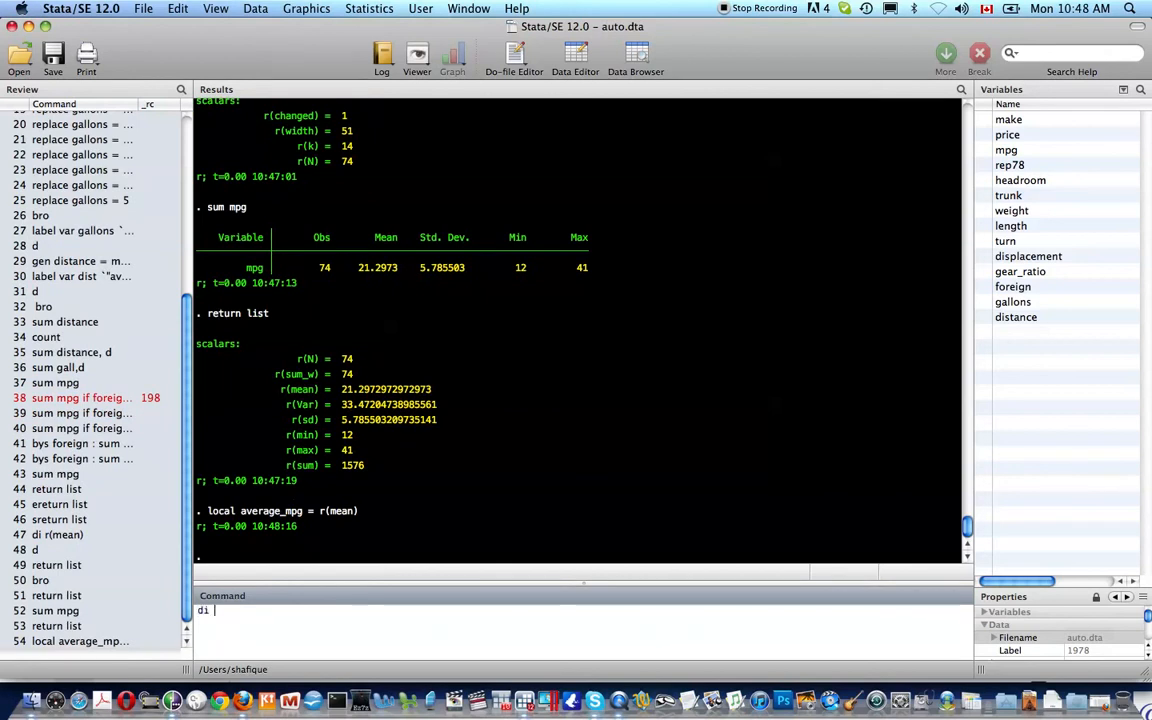
pyautogui.write('average_mpg')
pyautogui.press('Return')
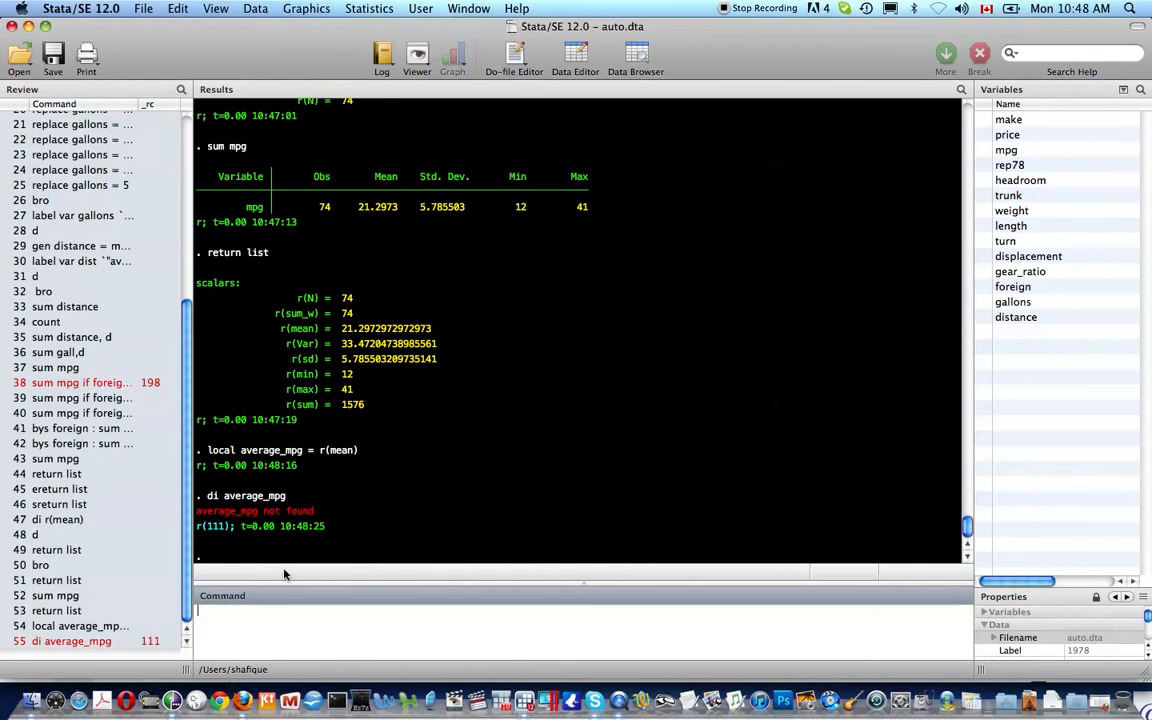
# Display the value of the local macro with its macro quotes using di `average_mpg'.
pyautogui.press('Up')
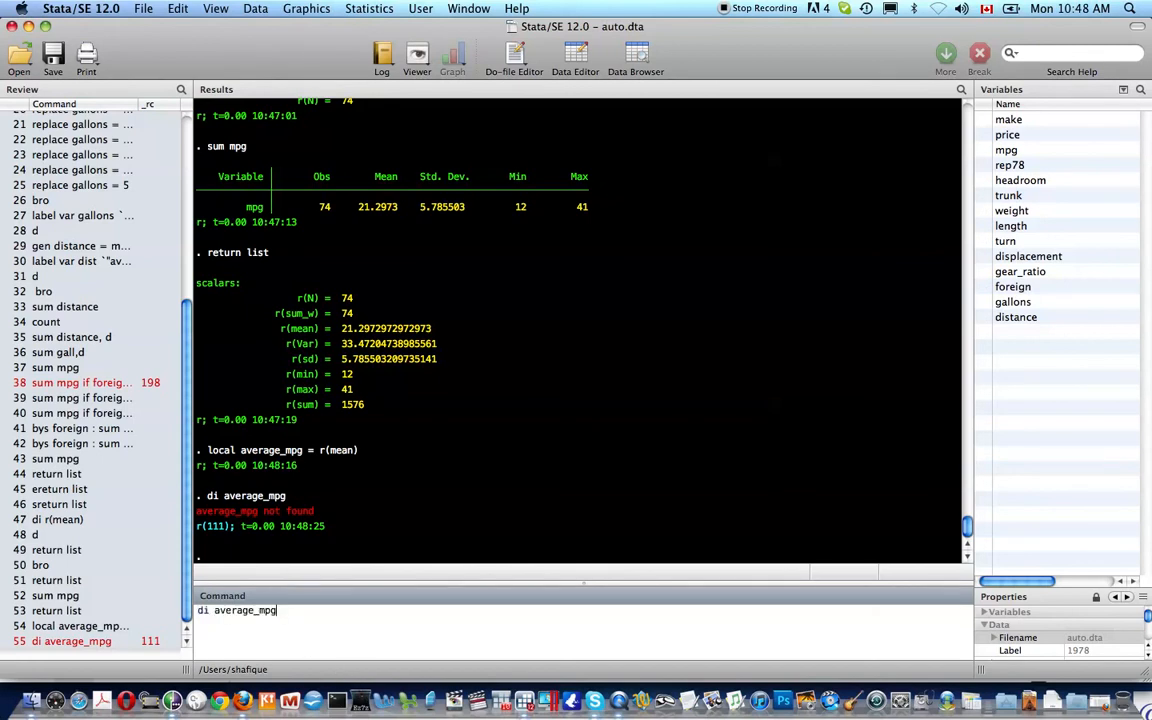
pyautogui.press('Left')
pyautogui.press('Left')
pyautogui.press('Left')
pyautogui.press('Left')
pyautogui.press('Left')
pyautogui.press('Left')
pyautogui.press('Left')
pyautogui.press('Left')
pyautogui.write('`')
pyautogui.press('Right')
pyautogui.press('Right')
pyautogui.press('Right')
pyautogui.press('Right')
pyautogui.press('Right')
pyautogui.press('Right')
pyautogui.press('Return')
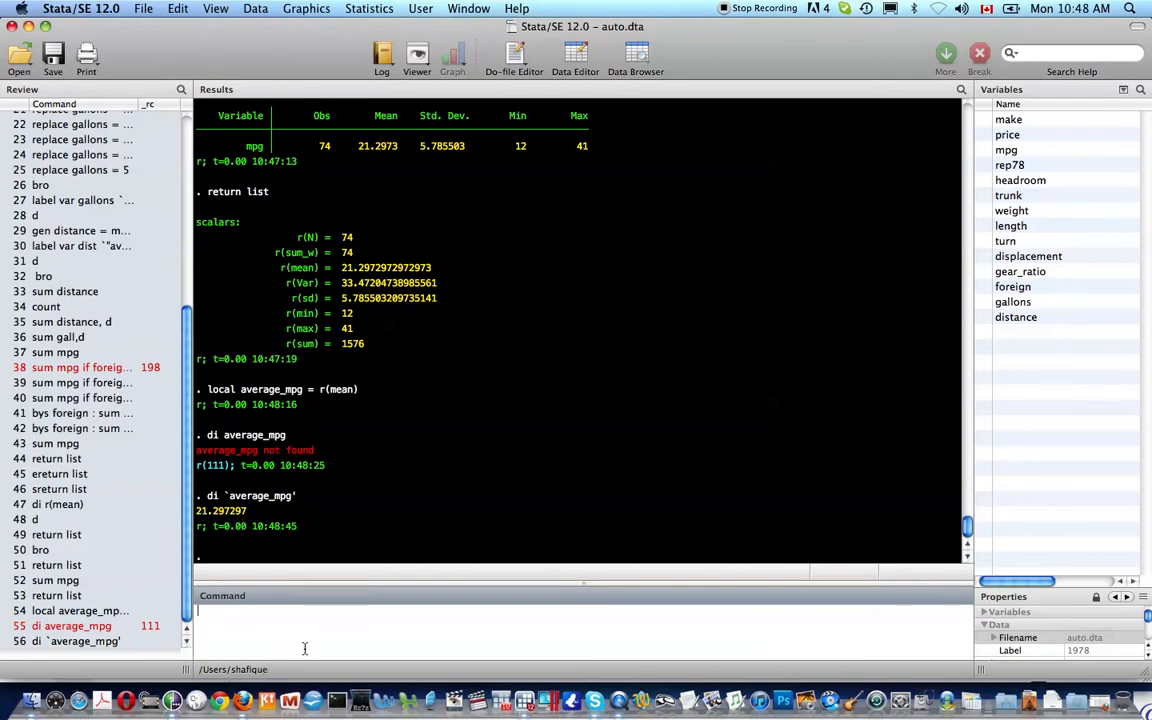
pyautogui.write("di `average_mpg'")
pyautogui.press('Left')
pyautogui.press('Left')
pyautogui.press('Left')
pyautogui.press('Left')
pyautogui.press('Left')
pyautogui.press('Left')
pyautogui.press('Left')
pyautogui.press('Left')
pyautogui.press('Left')
pyautogui.press('Left')
pyautogui.press('Left')
pyautogui.press('Left')
pyautogui.hotkey('shift', 'Right')
pyautogui.hotkey('shift', 'Right')
pyautogui.hotkey('shift', 'Right')
pyautogui.hotkey('shift', 'Right')
pyautogui.hotkey('shift', 'Right')
pyautogui.hotkey('shift', 'Right')
pyautogui.hotkey('shift', 'Right')
pyautogui.hotkey('shift', 'Right')
pyautogui.hotkey('shift', 'Right')
pyautogui.hotkey('shift', 'Right')
pyautogui.hotkey('shift', 'Right')
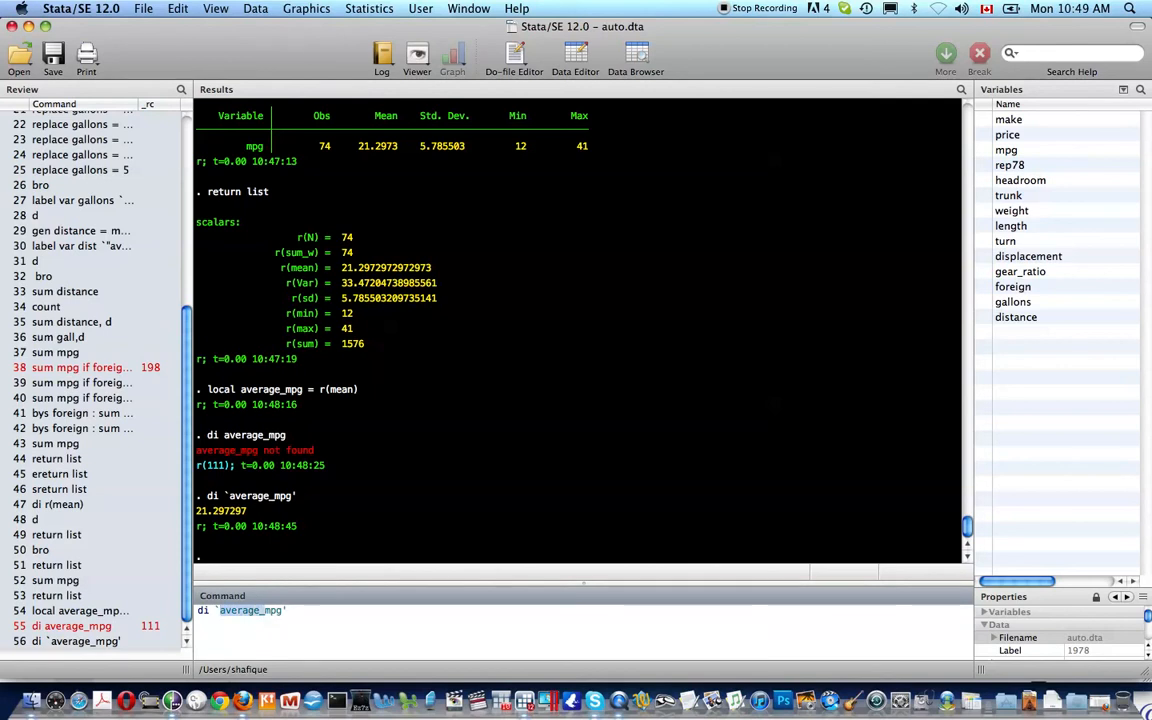
pyautogui.write('c')
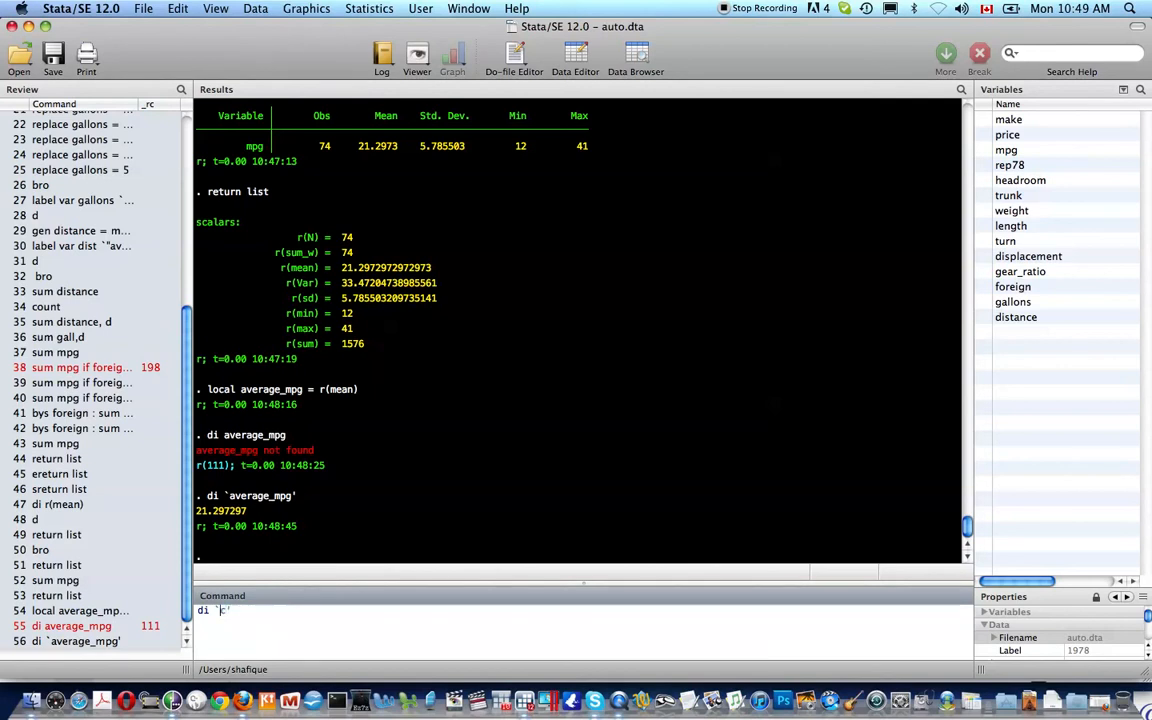
pyautogui.write('z')
pyautogui.moveTo(278, 616); pyautogui.dragTo(197, 611)
pyautogui.press('BackSpace')
# Display the local macro's value after a text label using di `"average_mpg=`average_mpg'"'.
pyautogui.press('pageup')
pyautogui.press('pageup')
pyautogui.write("'")
pyautogui.press('Left')
pyautogui.press('Left')
pyautogui.press('Left')
pyautogui.press('Left')
pyautogui.press('Left')
pyautogui.press('Left')
pyautogui.press('Left')
pyautogui.press('Left')
pyautogui.press('Left')
pyautogui.press('Left')
pyautogui.press('Left')
pyautogui.press('Left')
pyautogui.write('"')
pyautogui.press('Right')
pyautogui.press('Right')
pyautogui.press('Right')
pyautogui.press('Right')
pyautogui.press('Right')
pyautogui.press('Right')
pyautogui.press('Right')
pyautogui.press('Right')
pyautogui.press('Right')
pyautogui.press('Right')
pyautogui.press('BackSpace')
pyautogui.write('=')
pyautogui.press('Left')
pyautogui.press('Left')
pyautogui.press('Left')
pyautogui.press('Left')
pyautogui.press('Left')
pyautogui.press('Left')
pyautogui.press('Left')
pyautogui.press('Left')
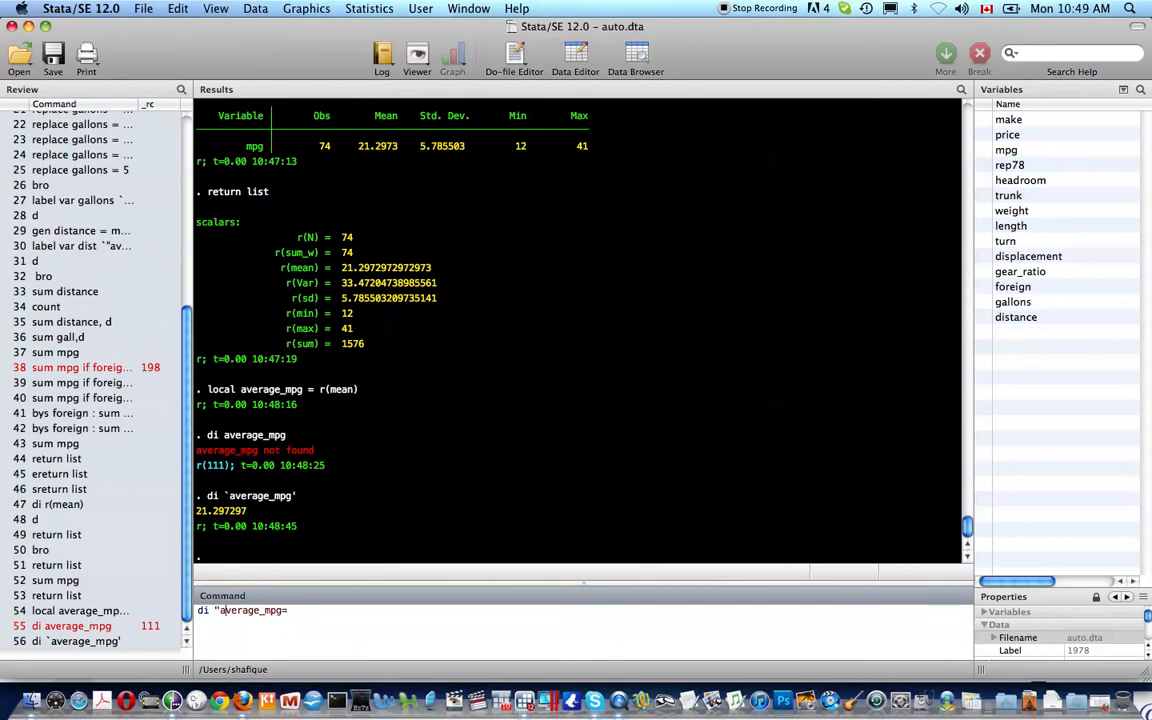
pyautogui.write('`')
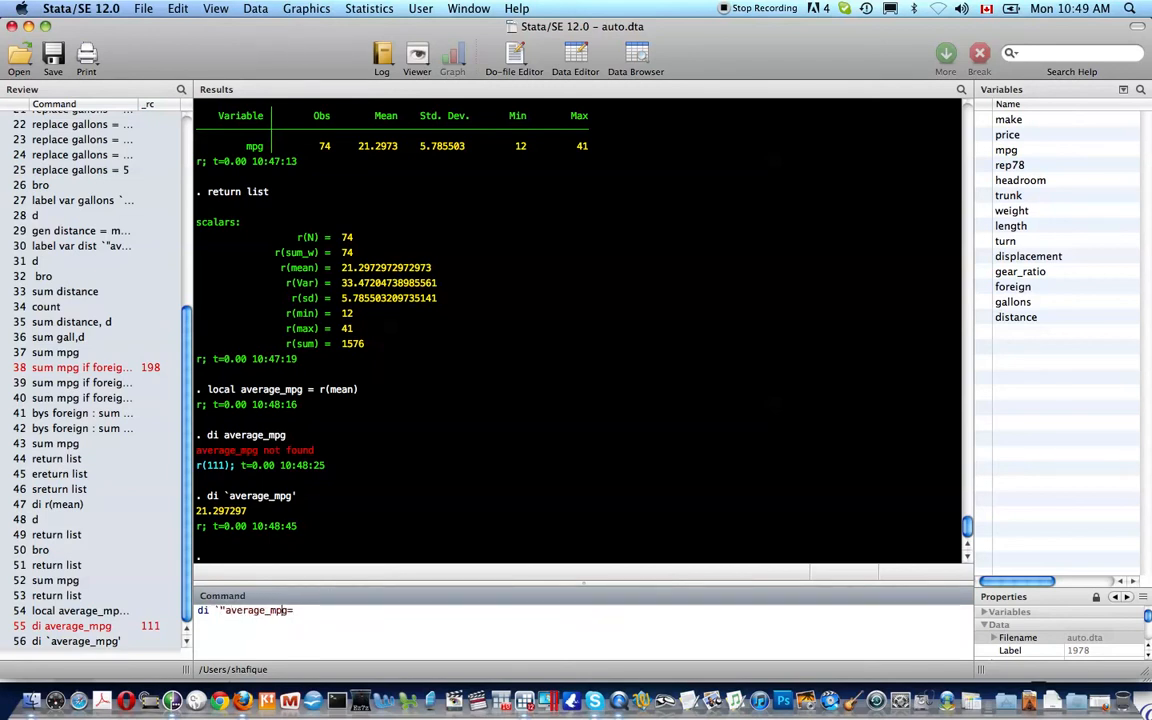
pyautogui.write('`ave')
pyautogui.press('BackSpace')
pyautogui.write('erage_mpg')
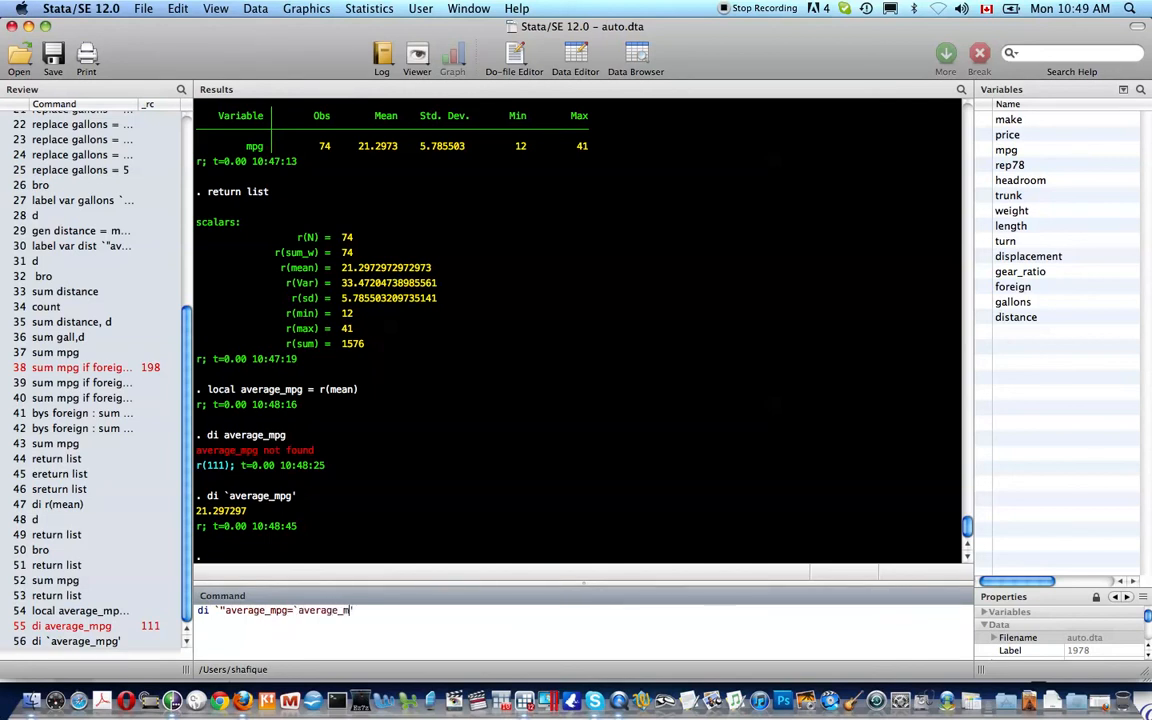
pyautogui.write('\'"\'')
pyautogui.press('Return')
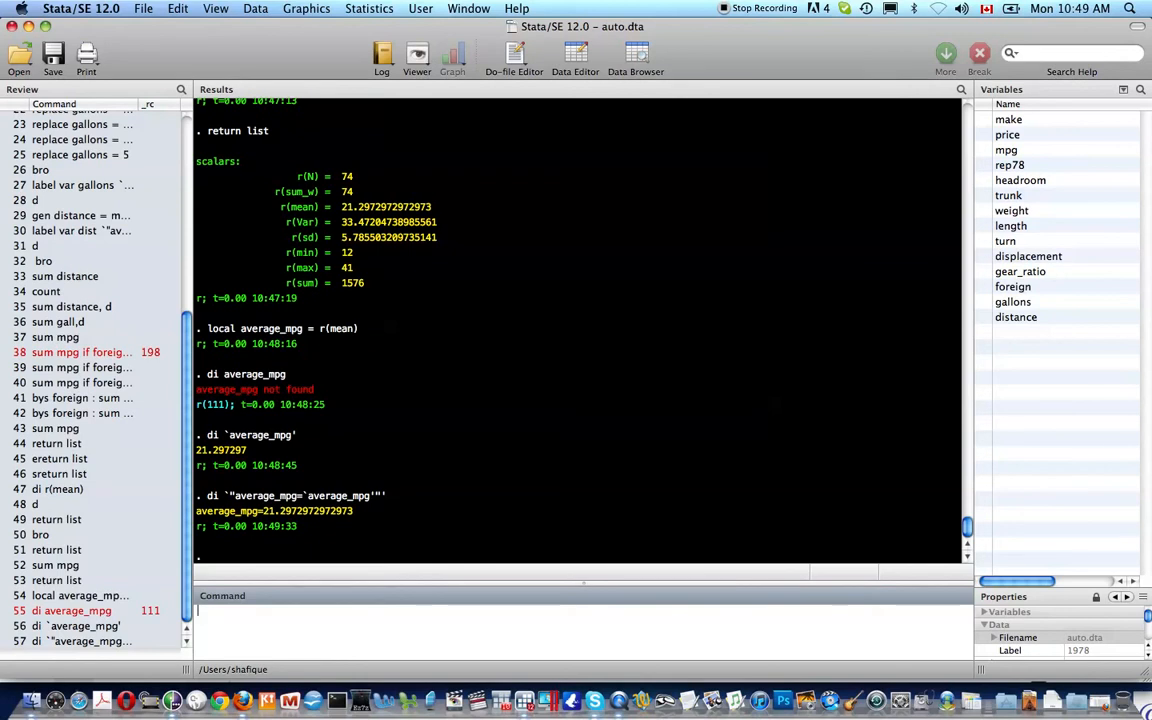
# Rerun the labelled display with spaces around the equals sign, as di `"average_mpg = `average_mpg'"'.
pyautogui.press('pageup')
pyautogui.press('Left')
pyautogui.press('Left')
pyautogui.press('Left')
pyautogui.press('Left')
pyautogui.press('Left')
pyautogui.press('Left')
pyautogui.press('Left')
pyautogui.press('Left')
pyautogui.press('Left')
pyautogui.press('Left')
pyautogui.press('Left')
pyautogui.press('Left')
pyautogui.press('Left')
pyautogui.press('Left')
pyautogui.press('Left')
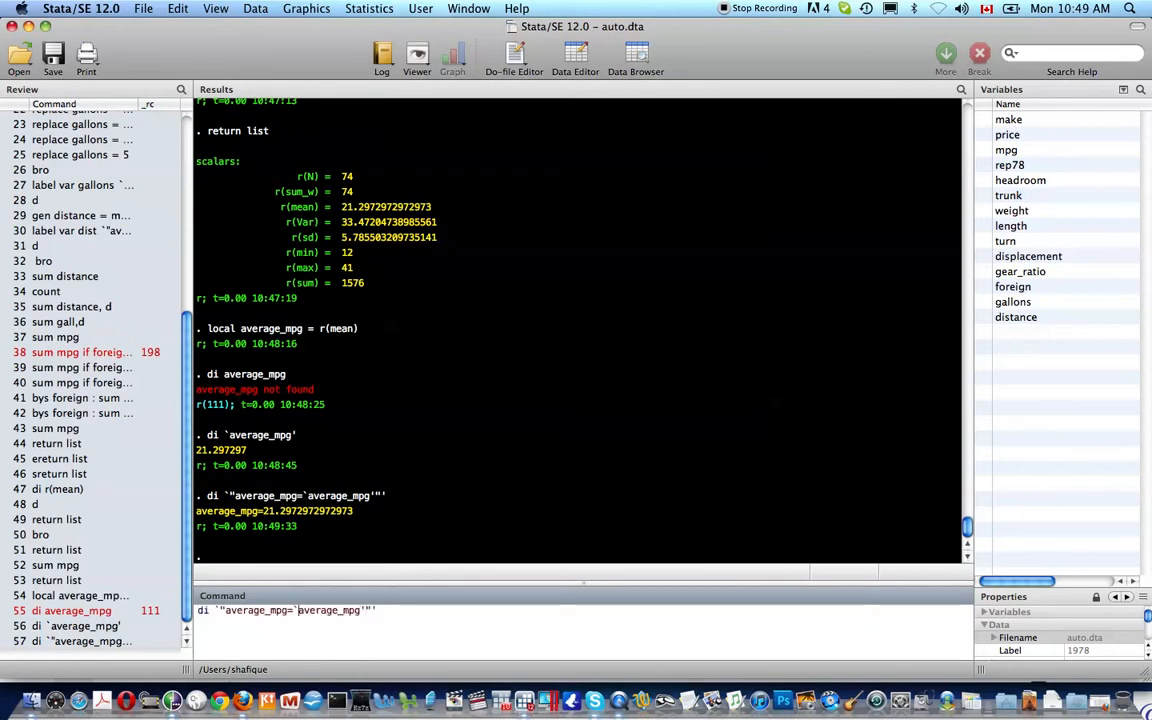
pyautogui.press('Right')
pyautogui.press('Return')
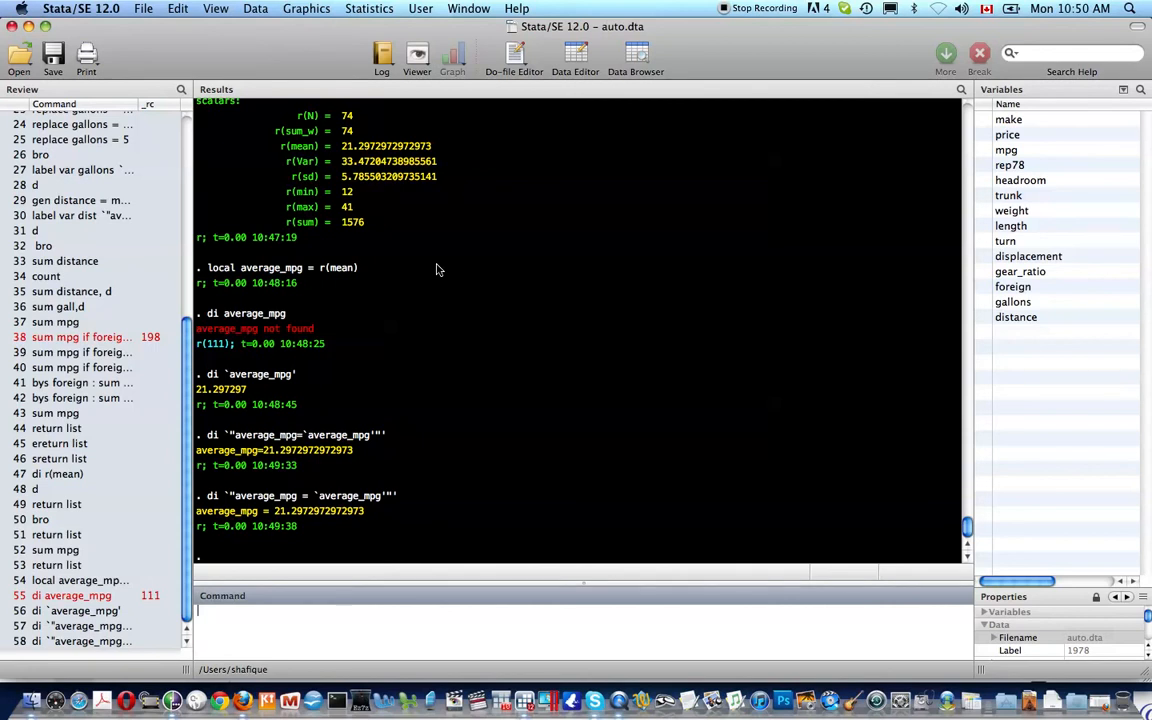
# Try to load the life expectancy dataset with sysuse lifexp and with the corrected spelling sysuse lifeexp.
pyautogui.write('sysuse lifexp')
pyautogui.press('Return')
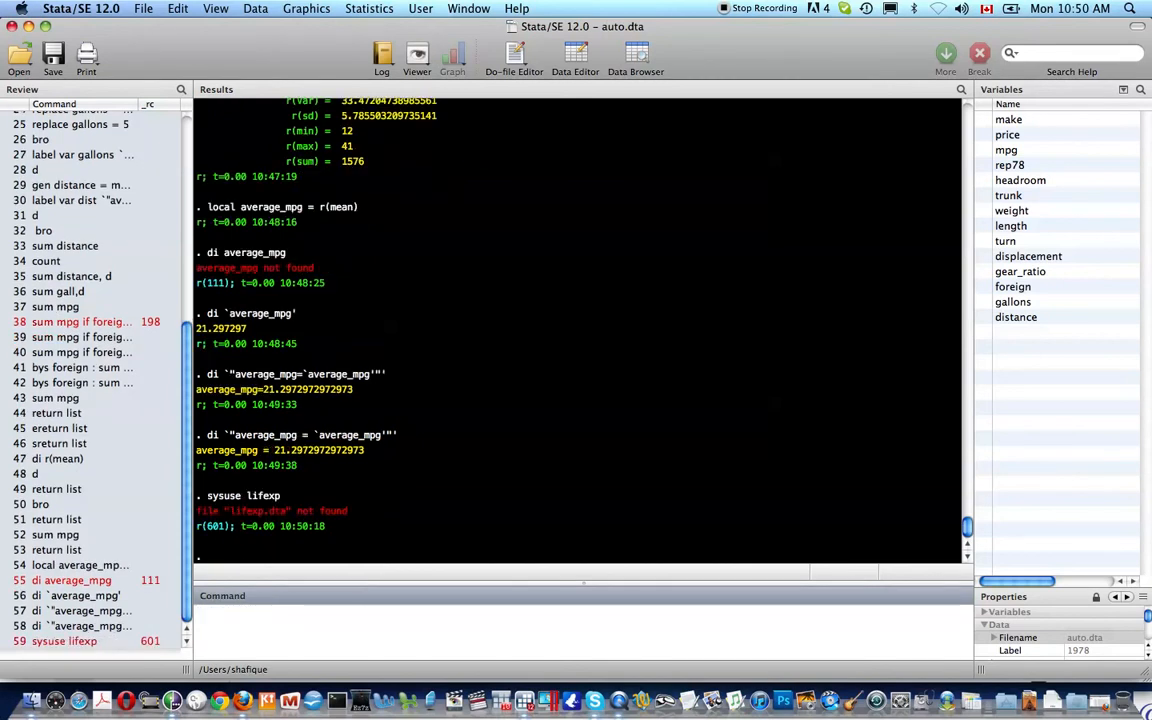
pyautogui.press('pageup')
pyautogui.press('Left')
pyautogui.press('Left')
pyautogui.write('e')
pyautogui.press('Return')
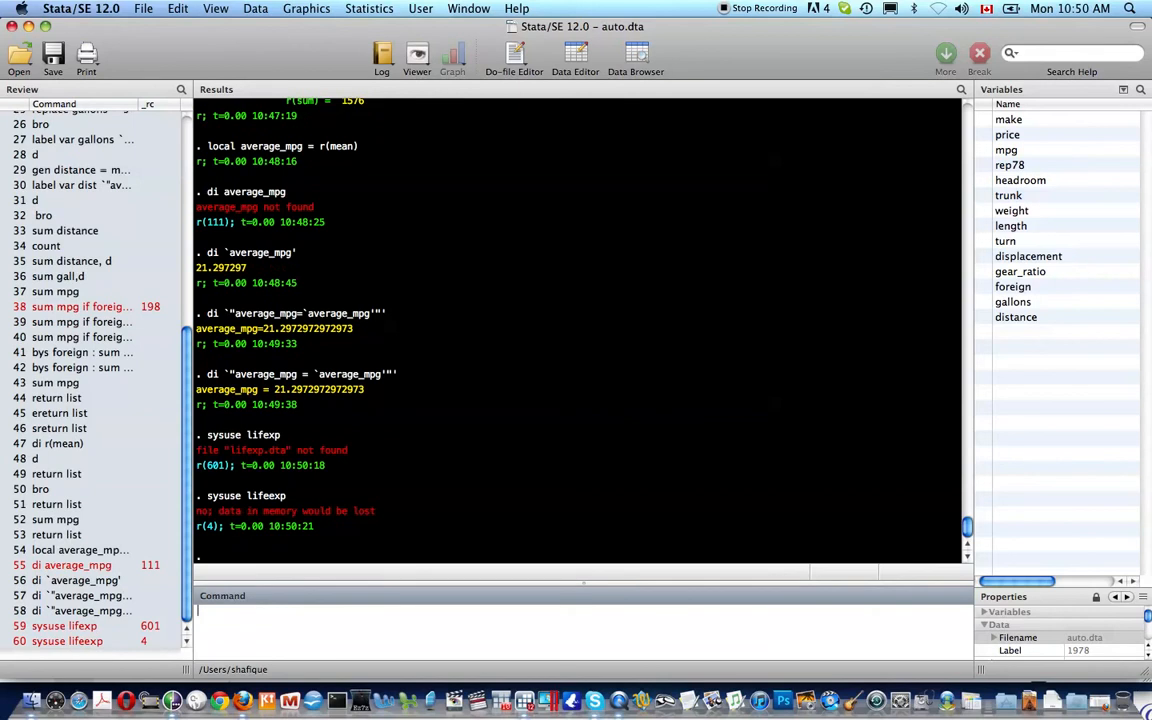
# Load the life expectancy dataset in place of the data in memory with sysuse lifeexp, clear.
pyautogui.press('pageup')
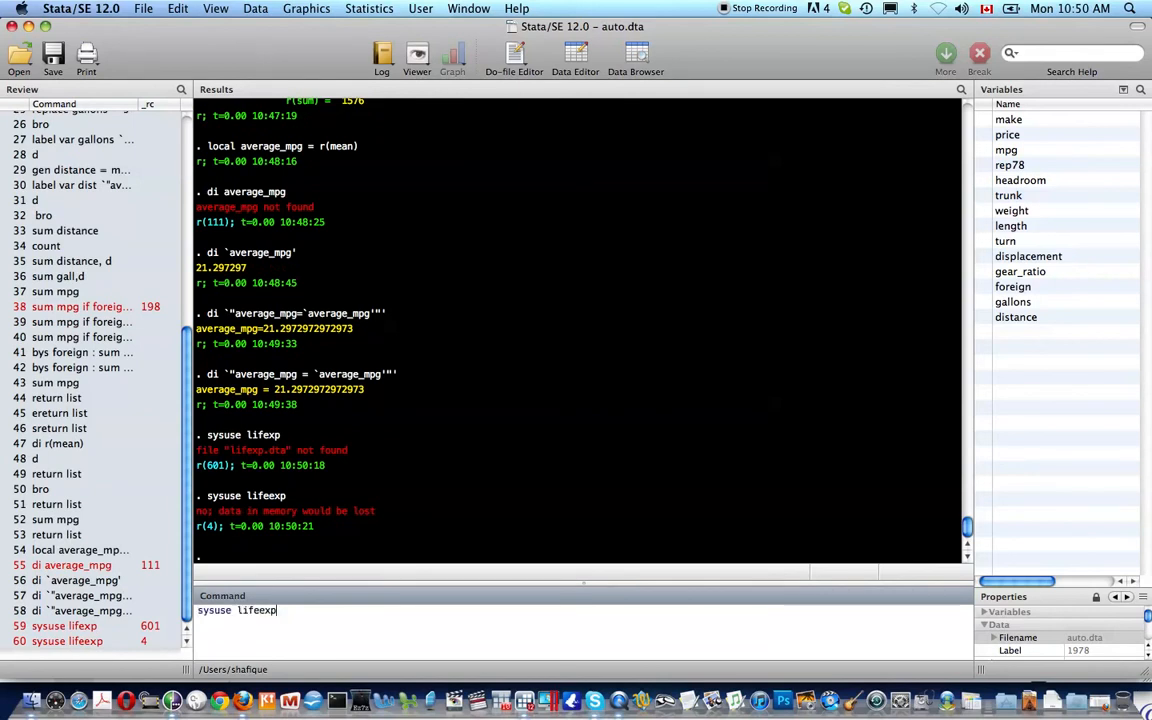
pyautogui.write(', clear')
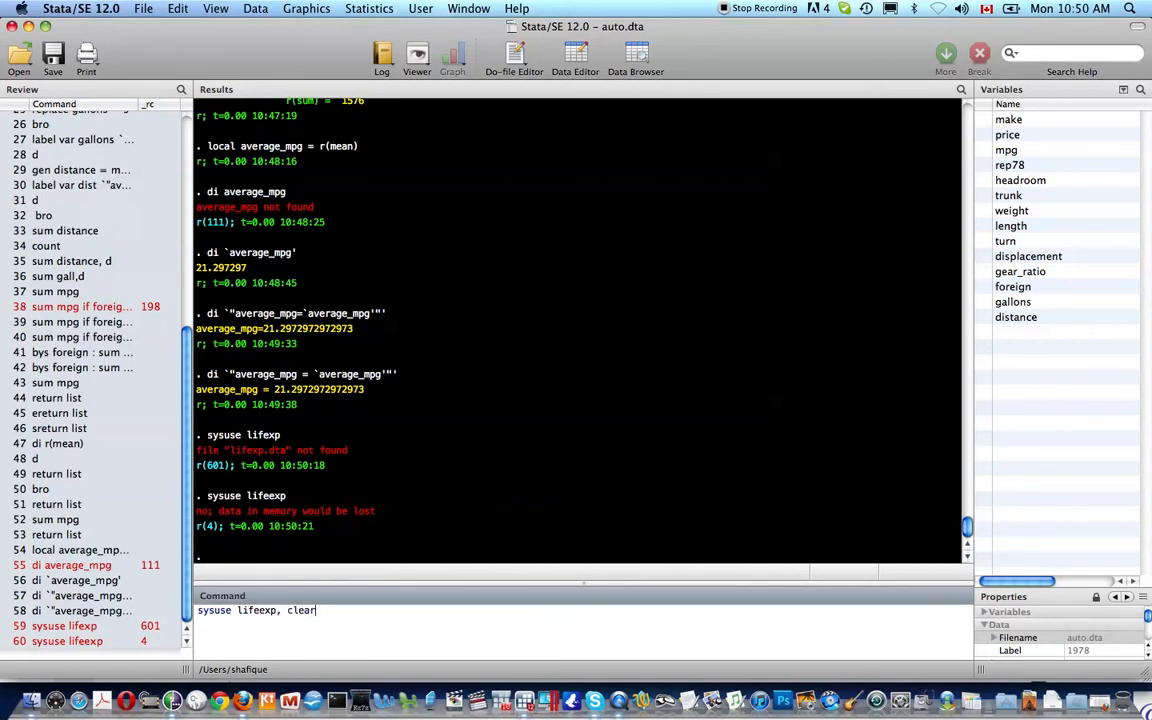
pyautogui.press('Return')
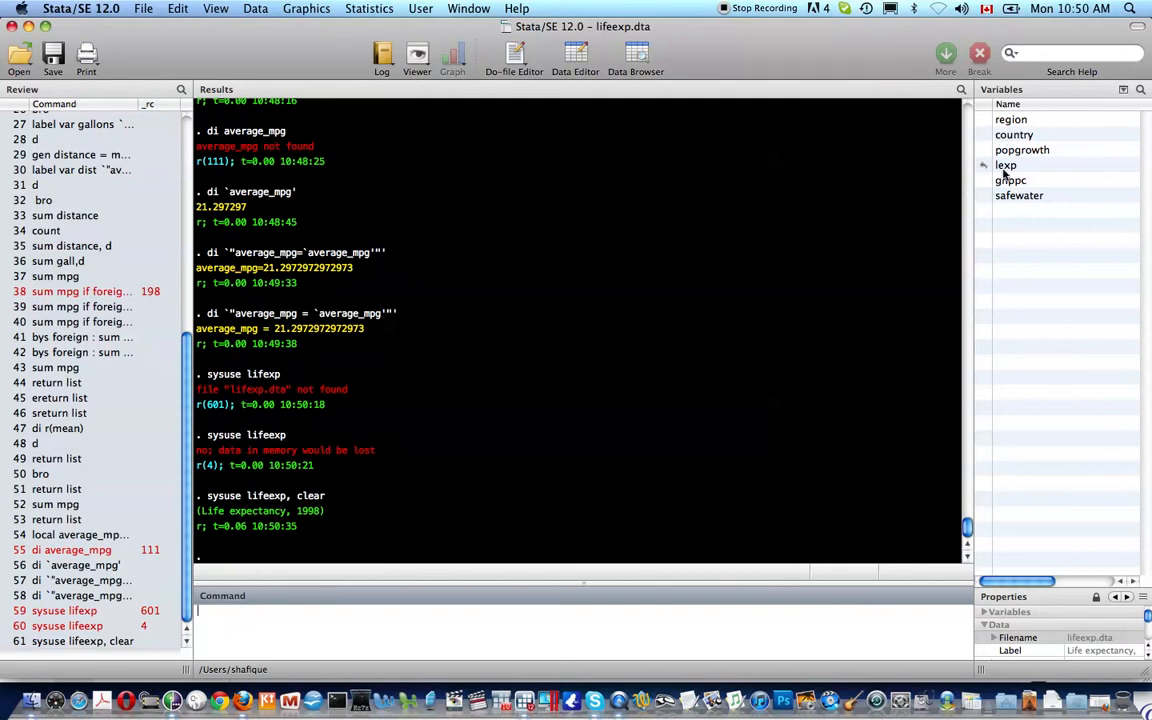
# List the life expectancy dataset's notes with note, describe its variables with d, and list the notes again.
pyautogui.write('note')
pyautogui.press('Return')
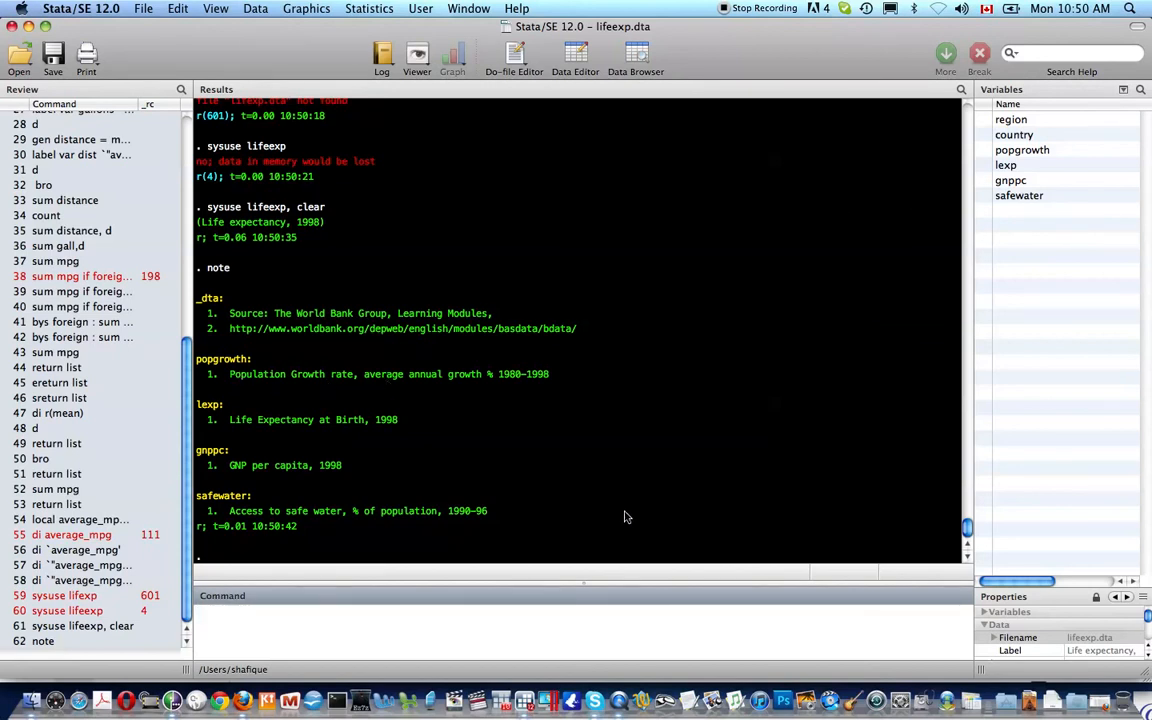
pyautogui.write('d')
pyautogui.press('Return')
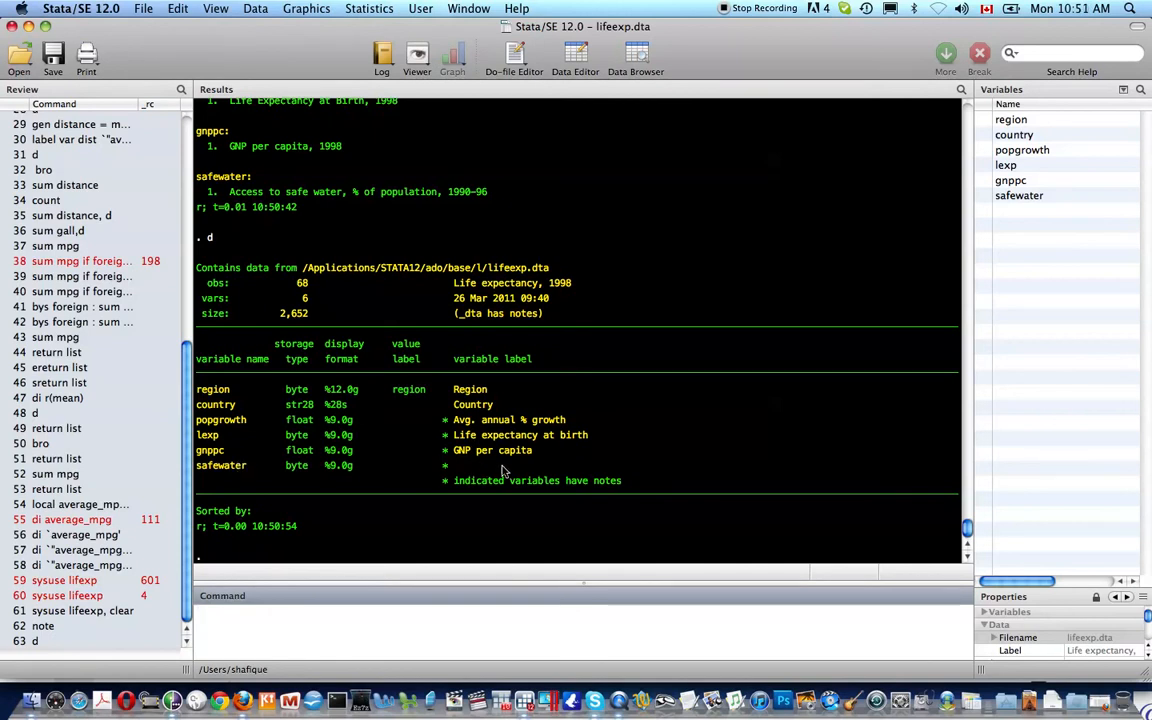
pyautogui.write('note')
pyautogui.press('Return')
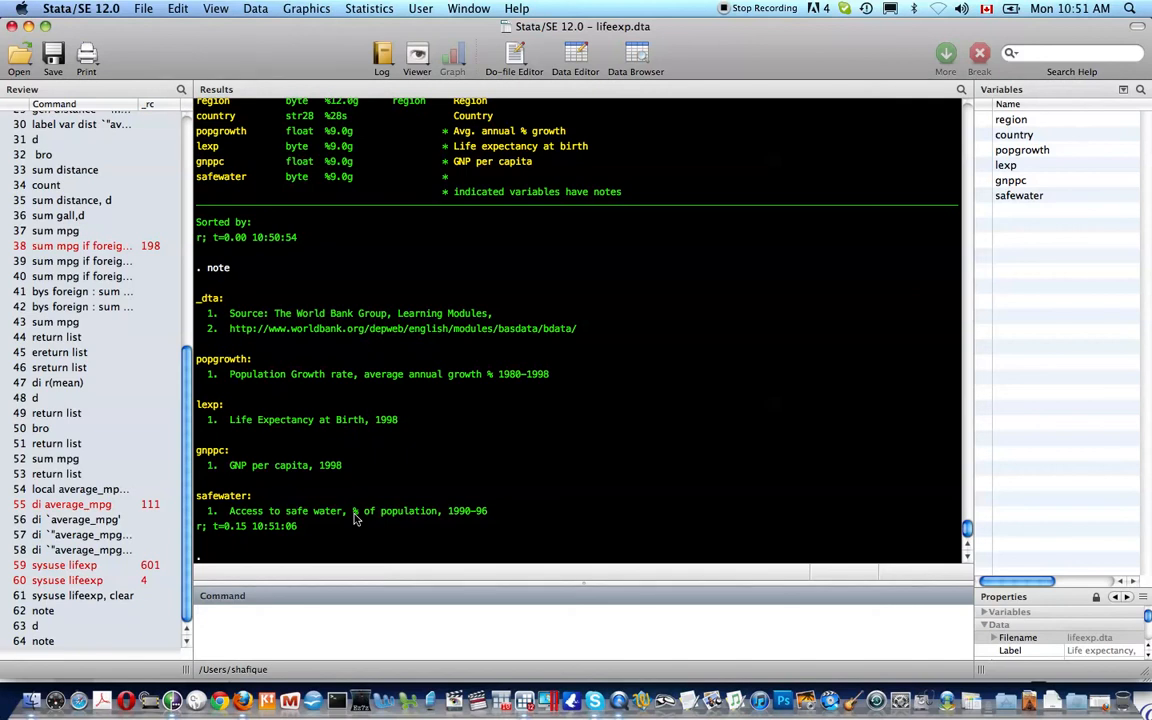
# Reload the auto dataset with sysuse auto, clear, and tabulate the car type with tab foreign.
pyautogui.write('sysuse auto, clear')
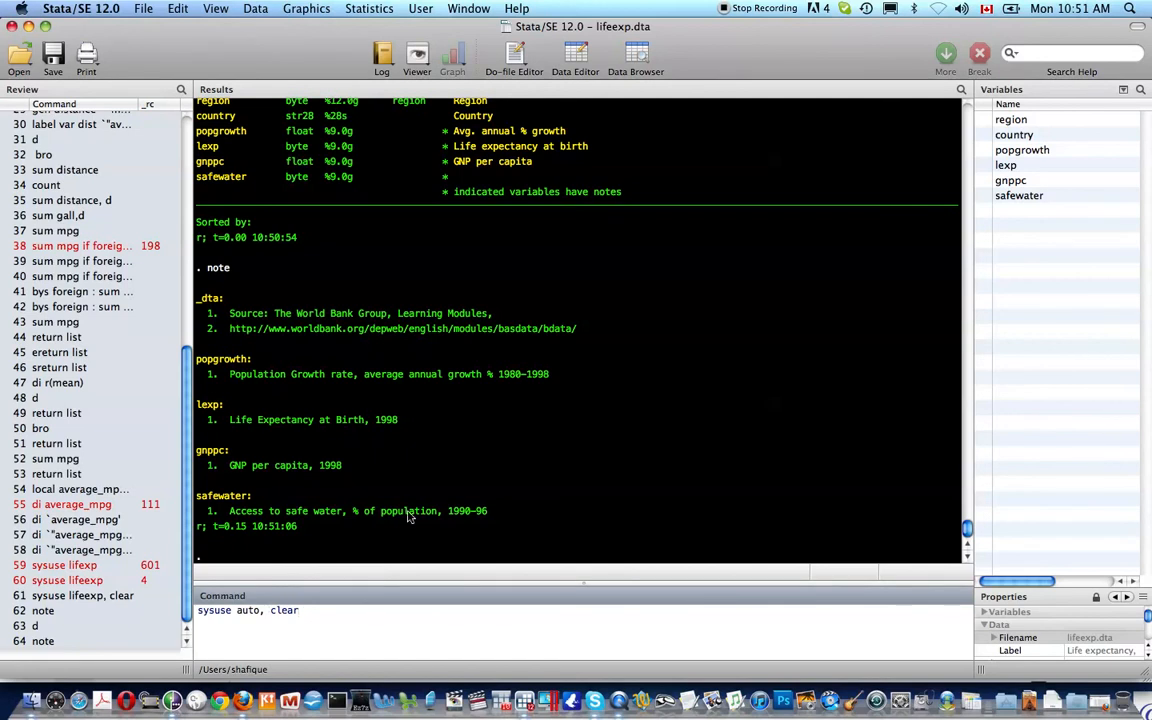
pyautogui.press('Return')
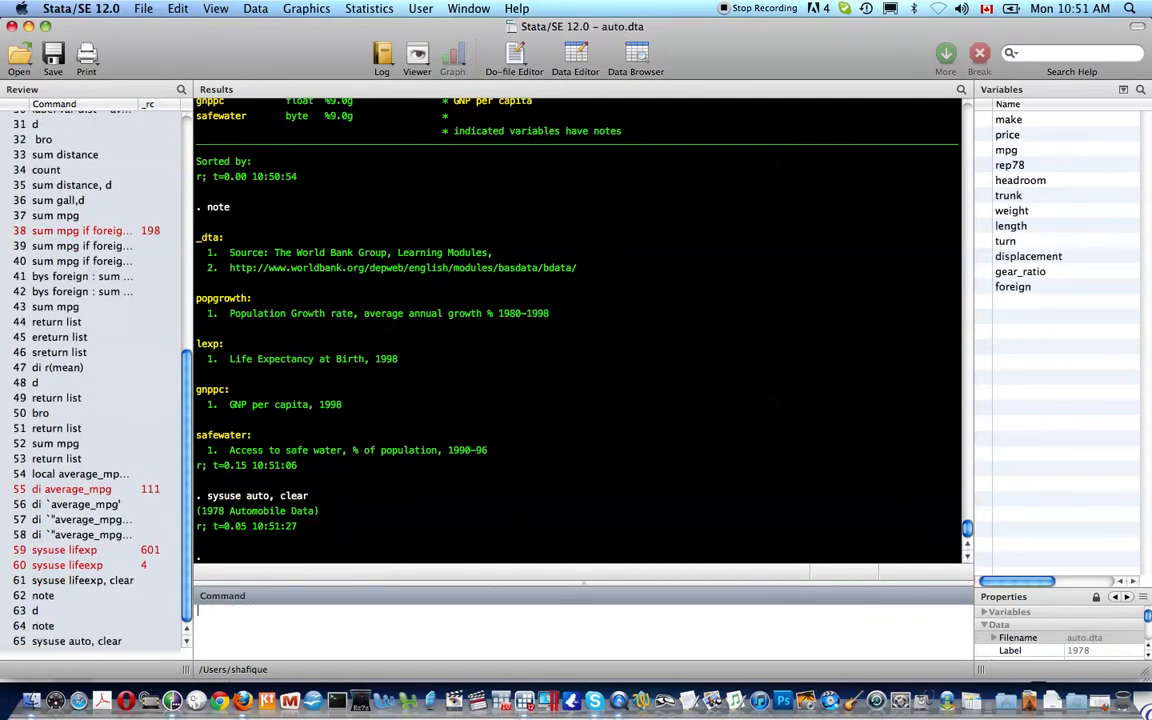
pyautogui.write('tab foreign')
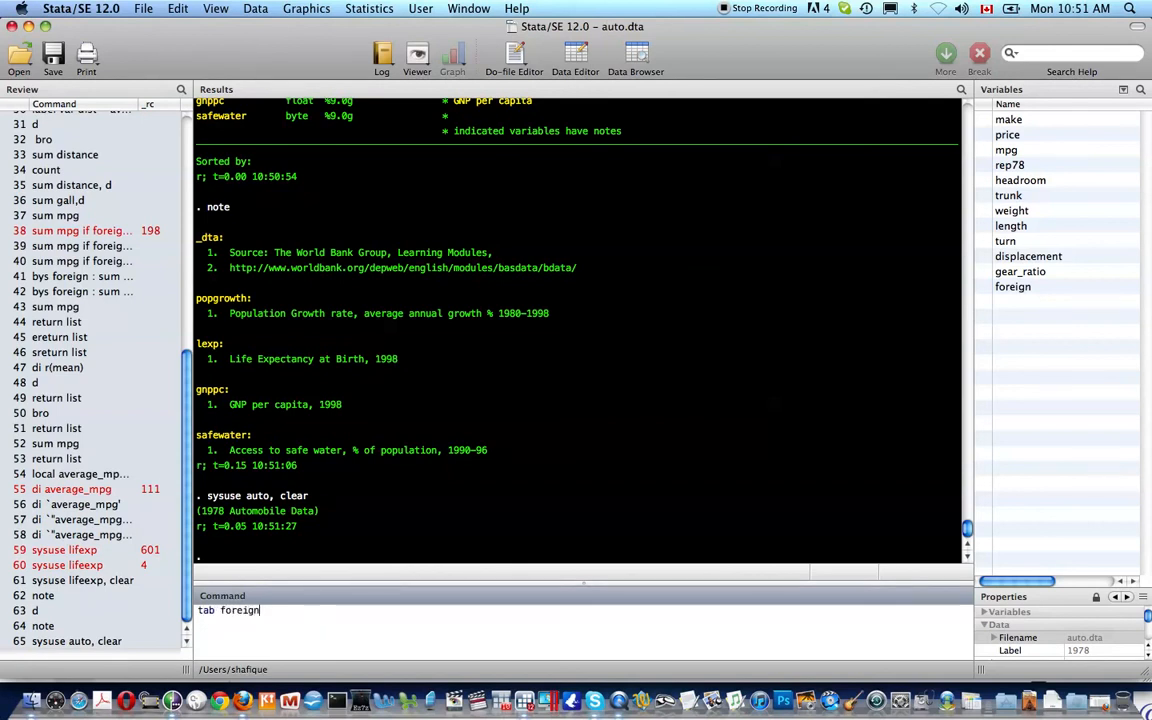
pyautogui.press('Return')
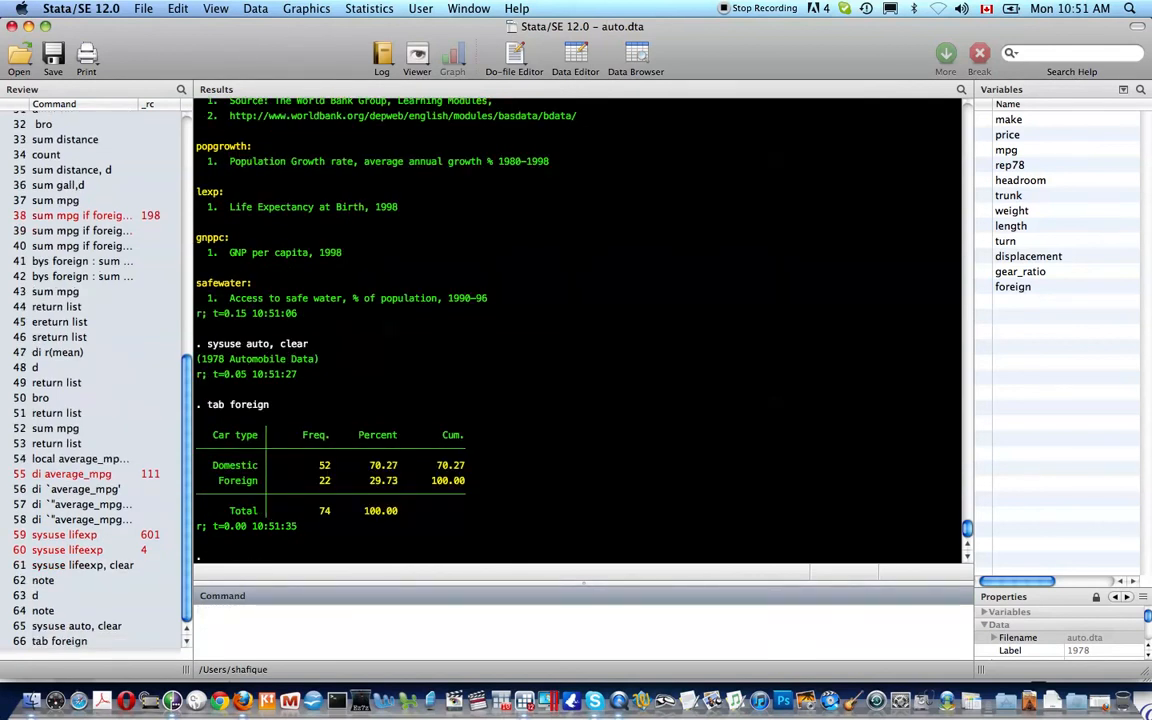